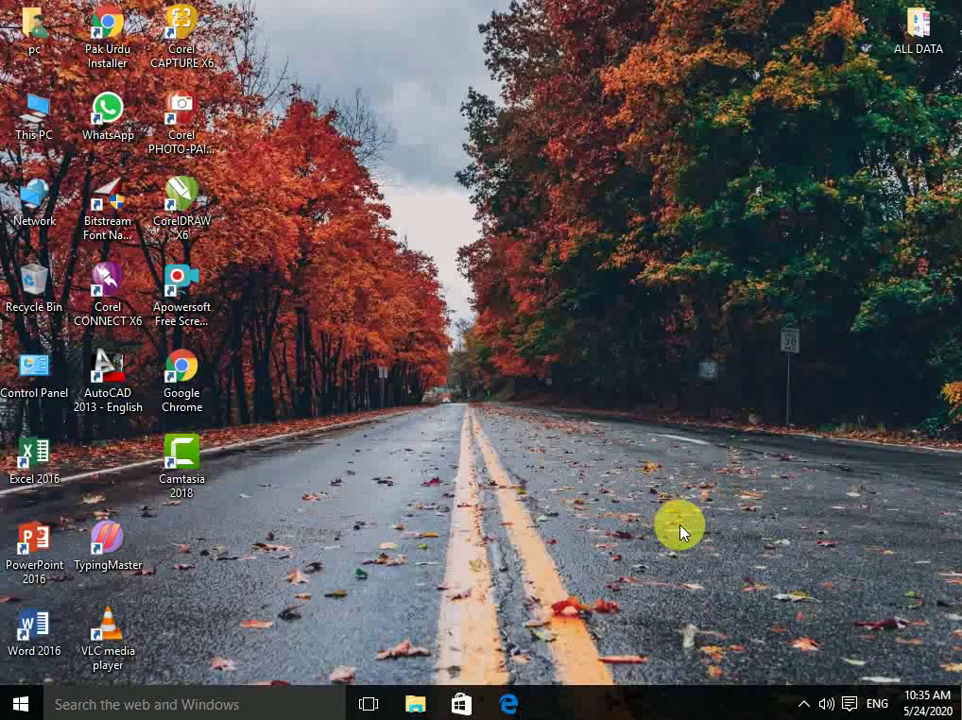
# - Launch Word 2016 from Start, create a blank document and close the Activation Wizard
pyautogui.click(19, 702)
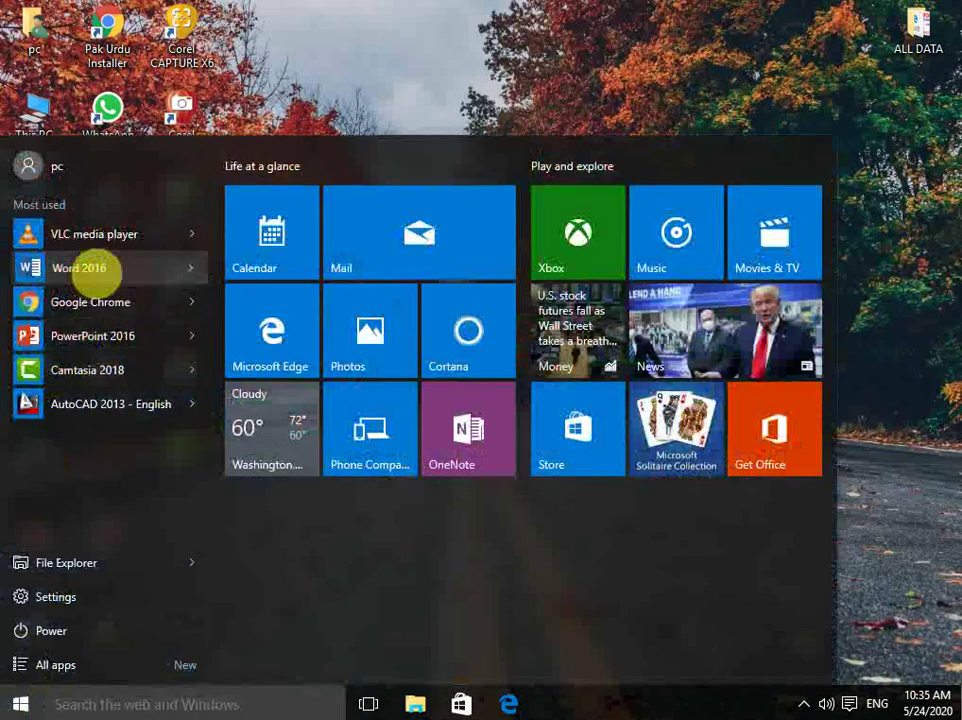
pyautogui.click(95, 268)
pyautogui.click(430, 241)
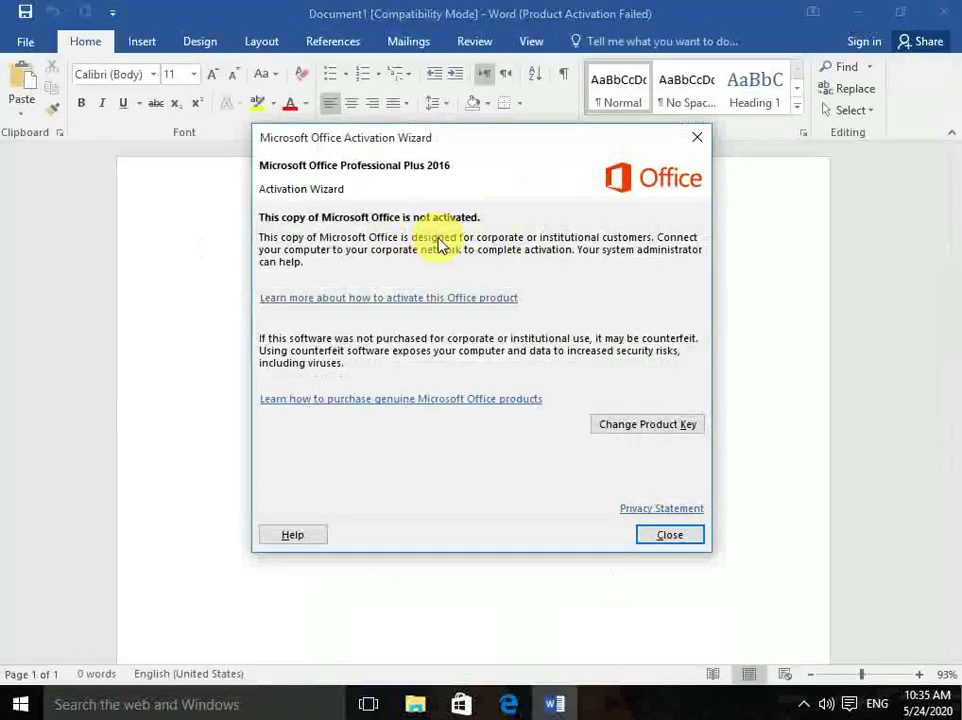
pyautogui.click(693, 137)
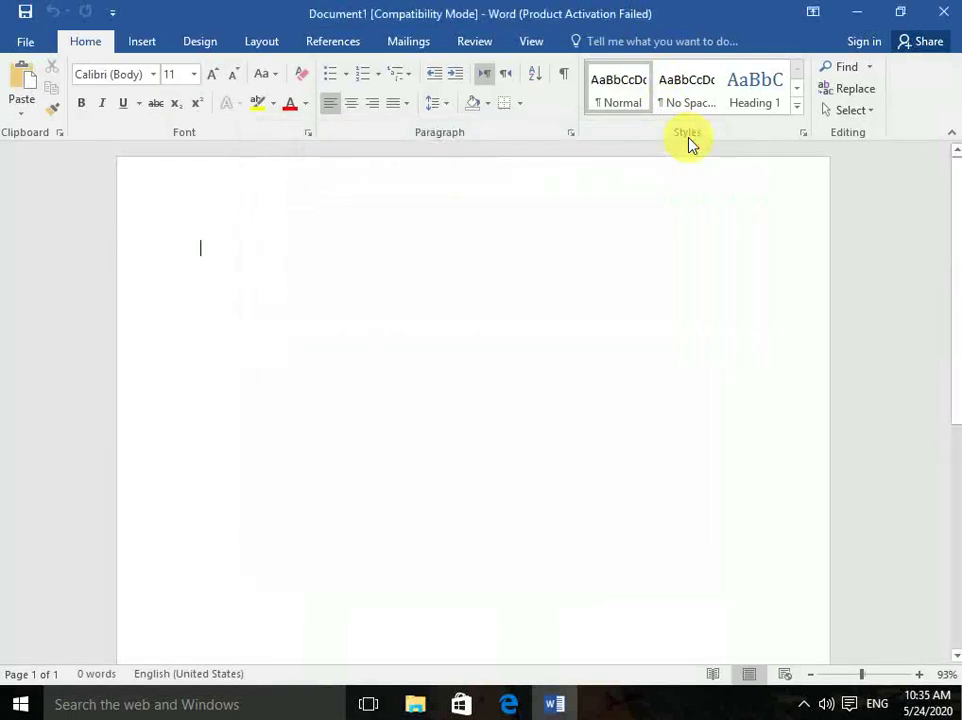
pyautogui.click(44, 47)
pyautogui.click(40, 45)
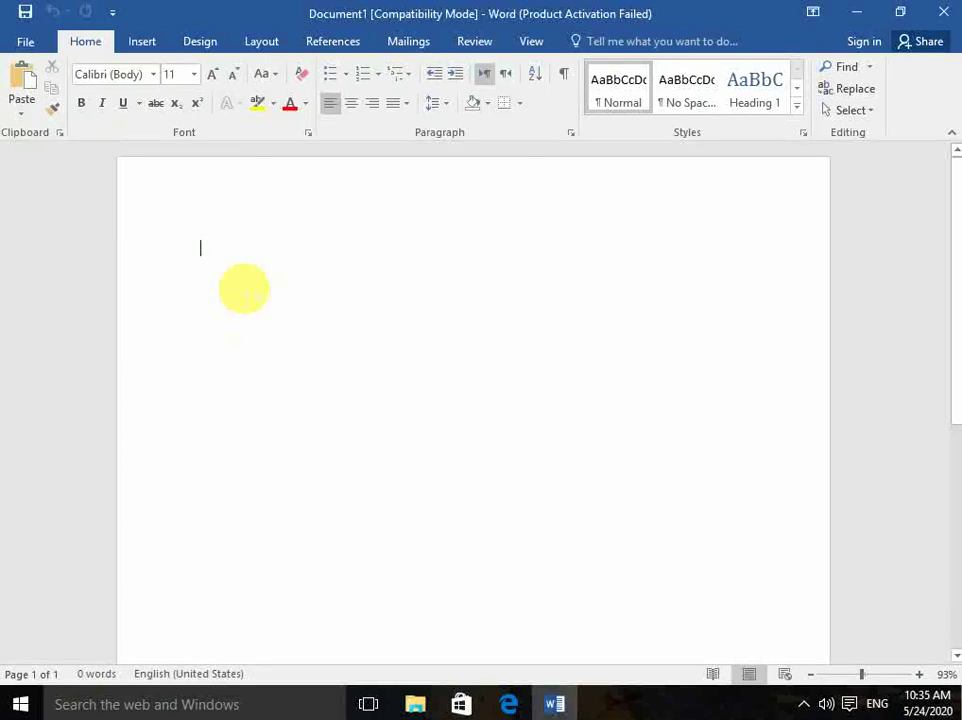
# - Type the three-word full name in capitals on the first line, cut it and paste it back
pyautogui.write('IMTI')
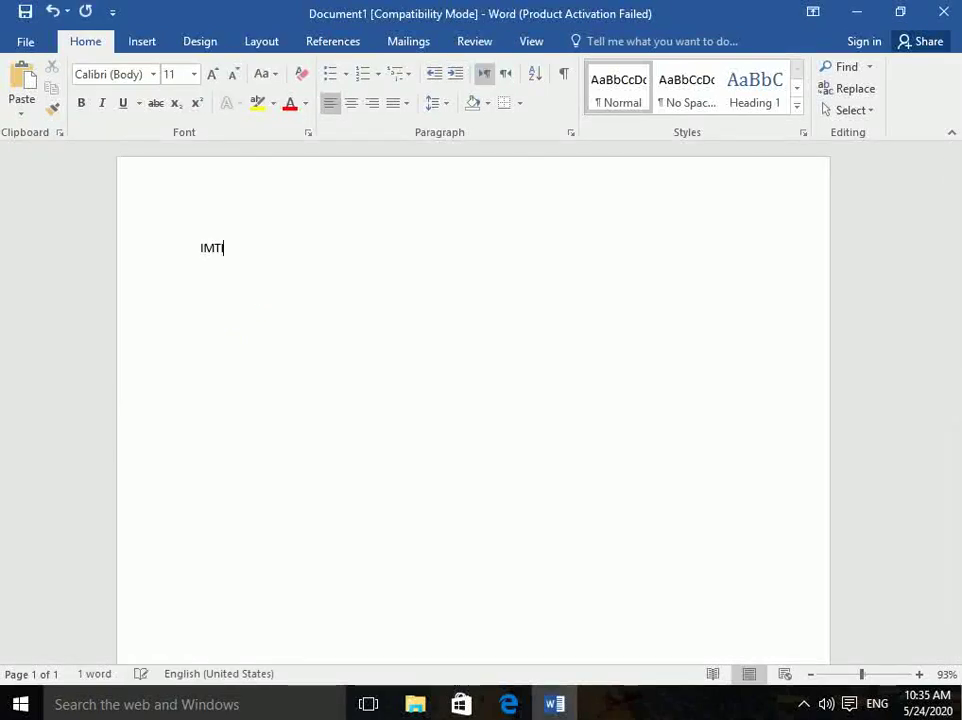
pyautogui.write('AZ AHMED')
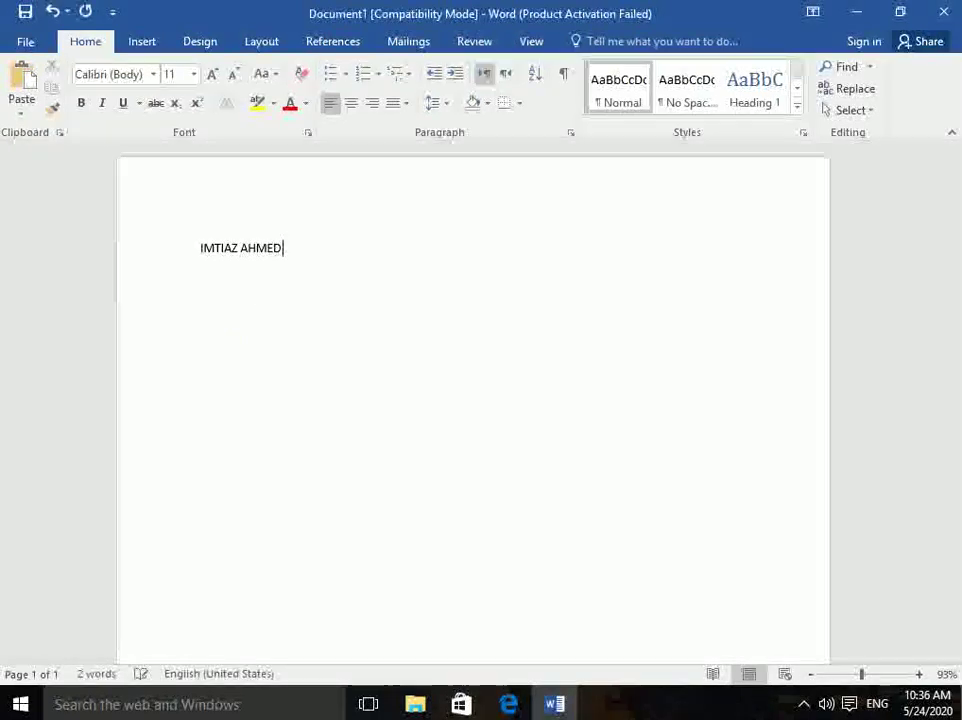
pyautogui.write(' ARIN')
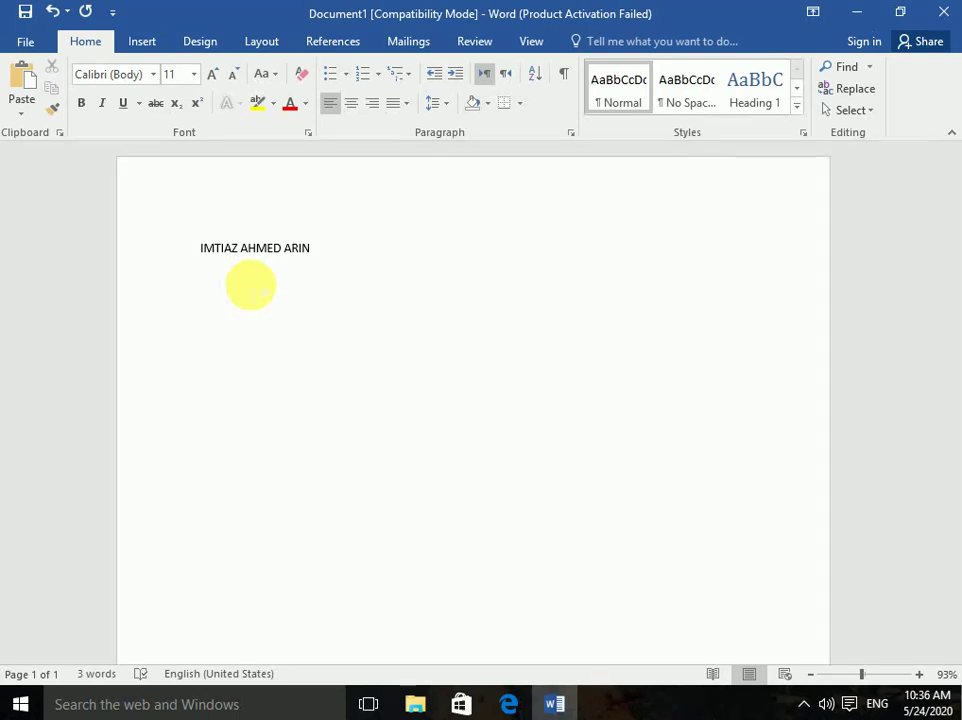
pyautogui.hotkey('ctrl', 'a')
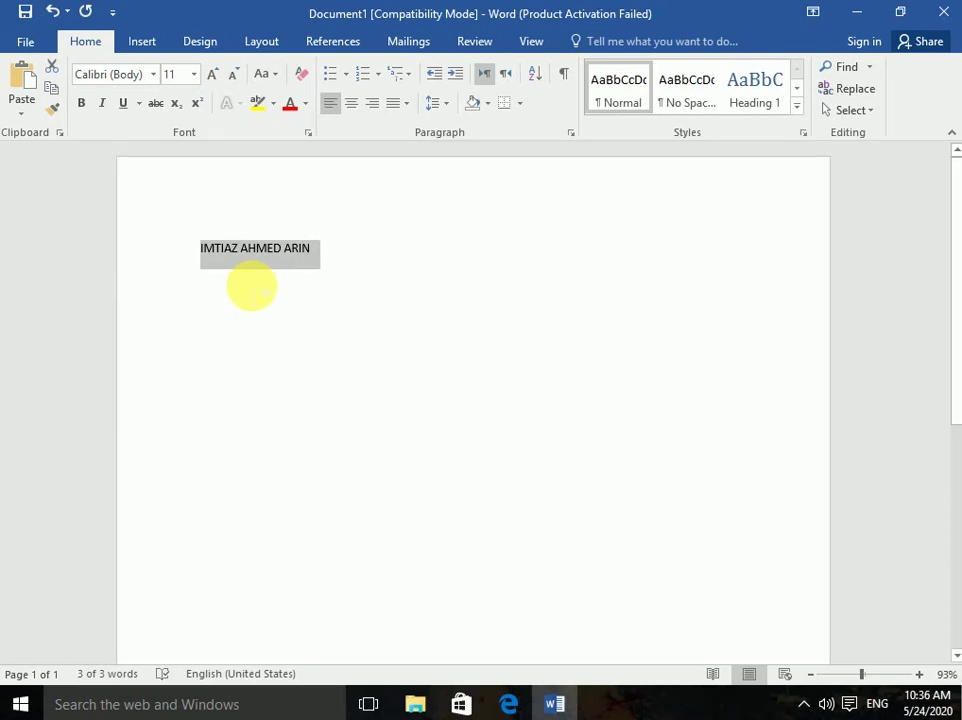
pyautogui.press('Delete')
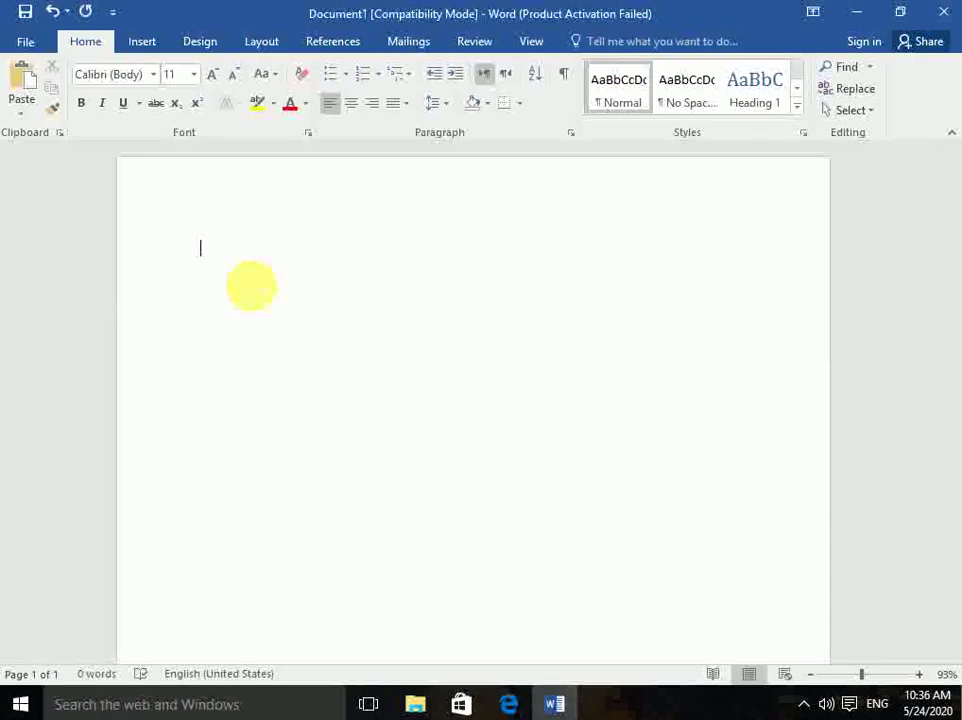
pyautogui.hotkey('ctrl', 'v')
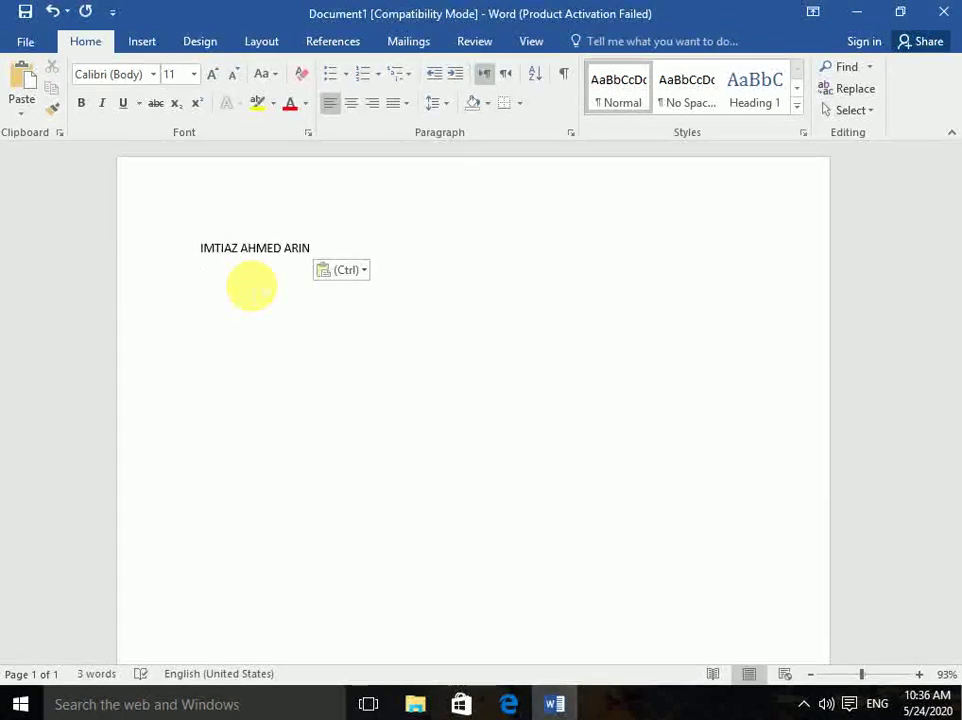
# - Paste a second copy of the name line, then select everything and delete it
pyautogui.click(23, 88)
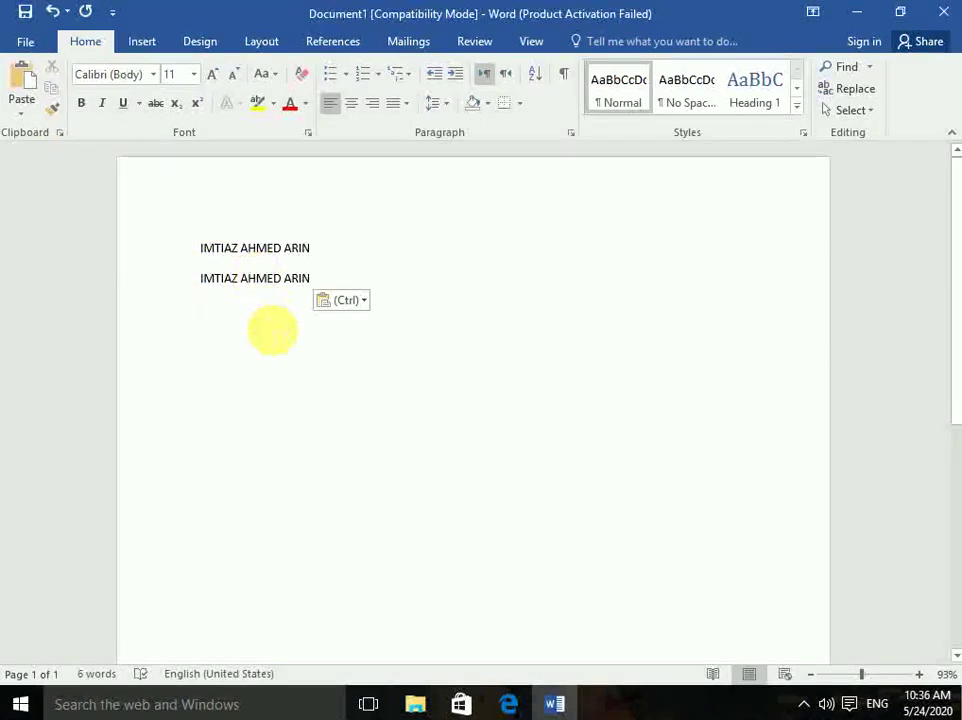
pyautogui.click(21, 110)
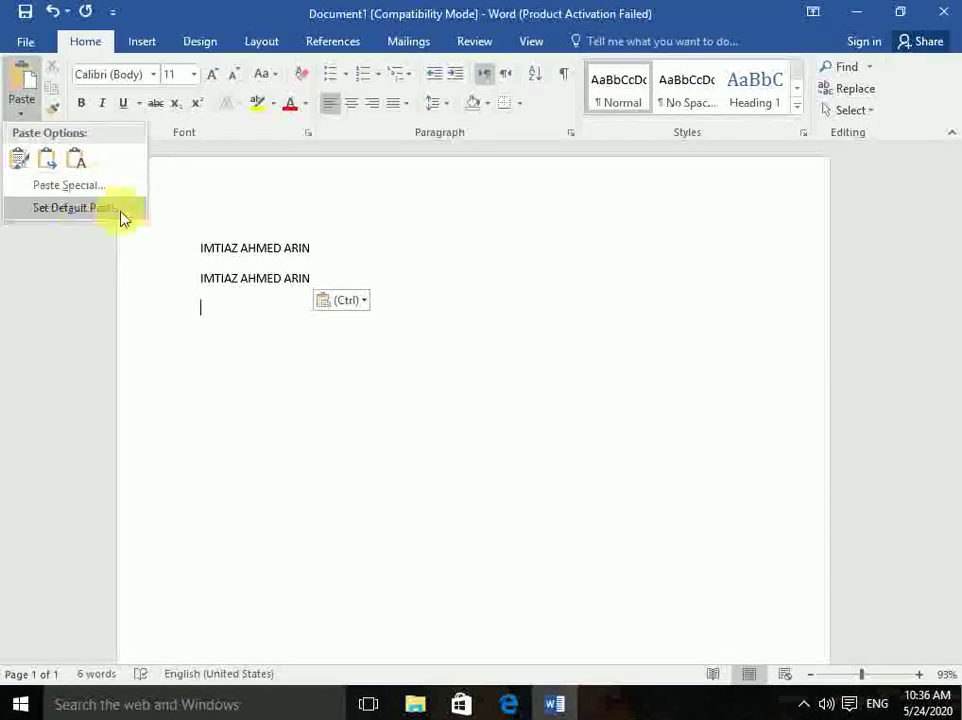
pyautogui.click(206, 297)
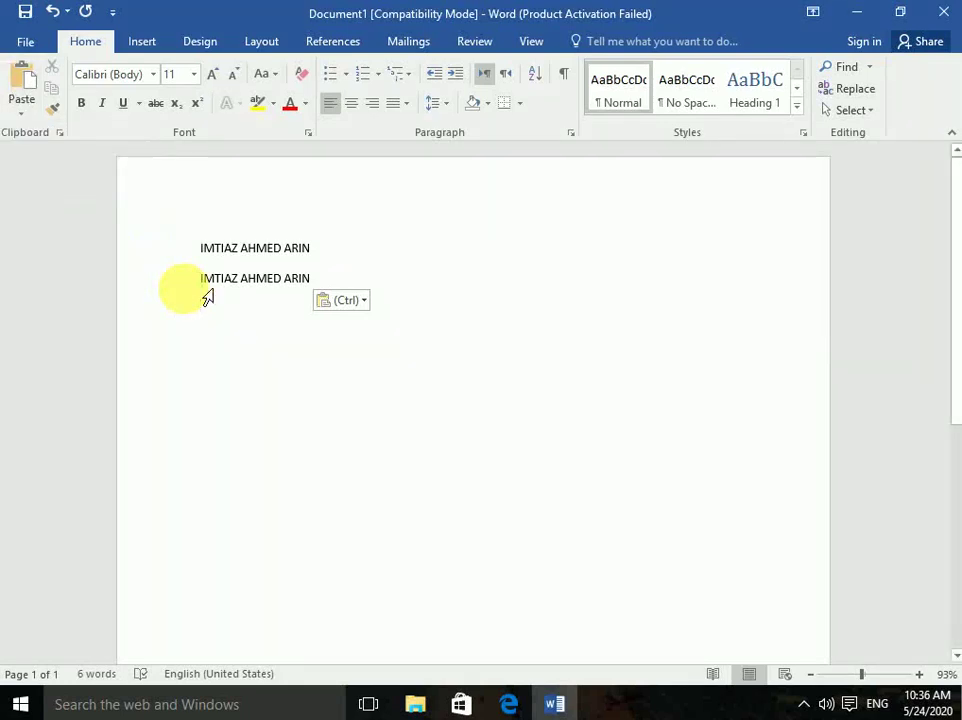
pyautogui.hotkey('ctrl', 'a')
pyautogui.press('Delete')
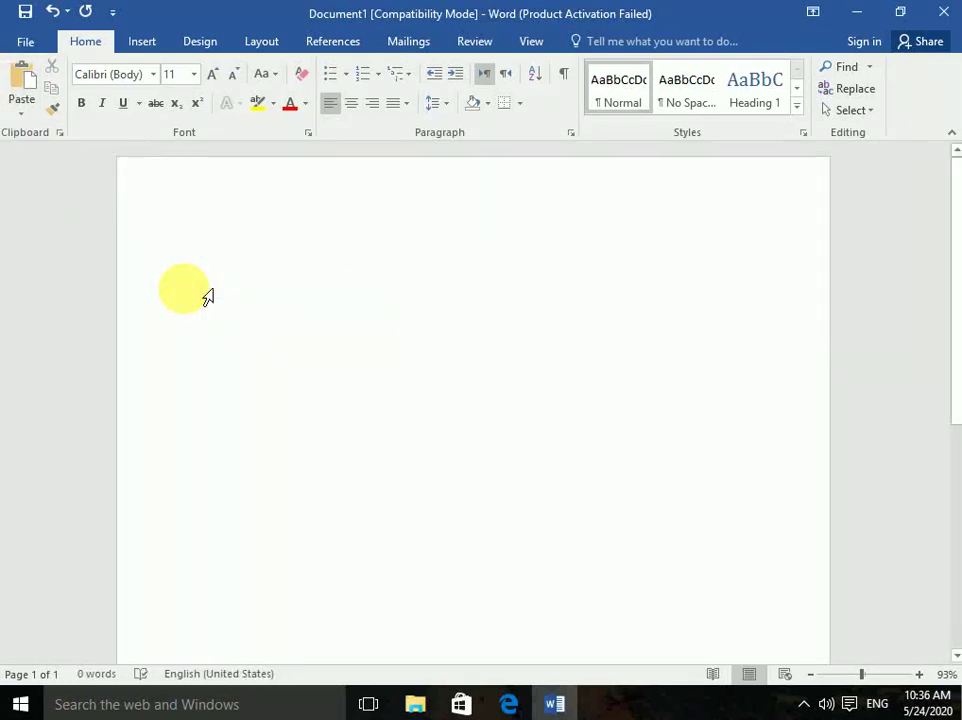
# - Insert the picture file '1' into the document
pyautogui.click(142, 41)
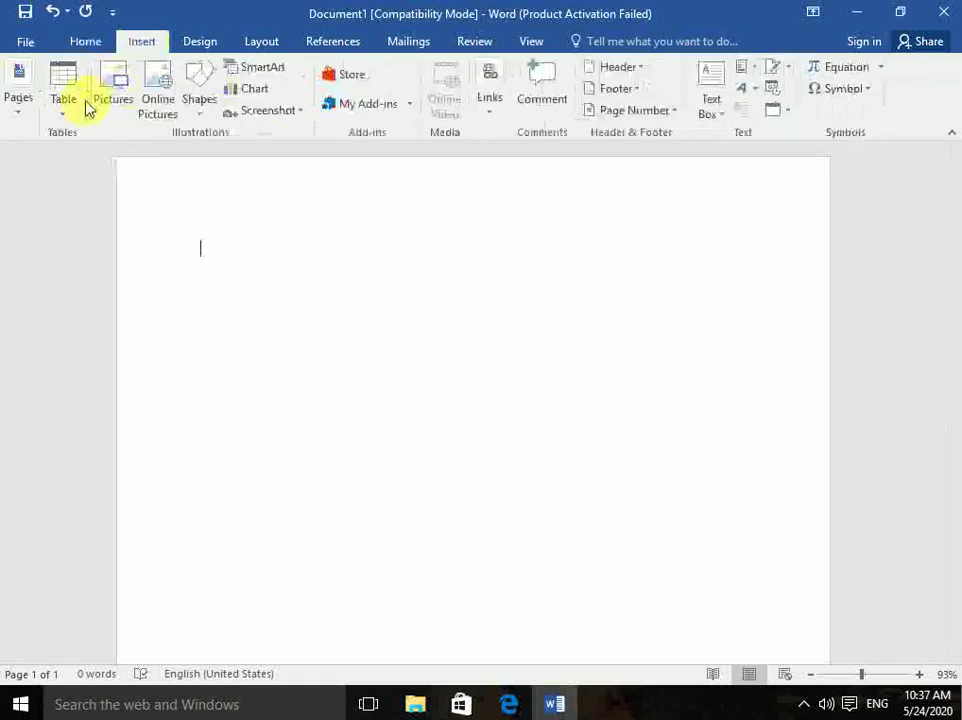
pyautogui.click(112, 100)
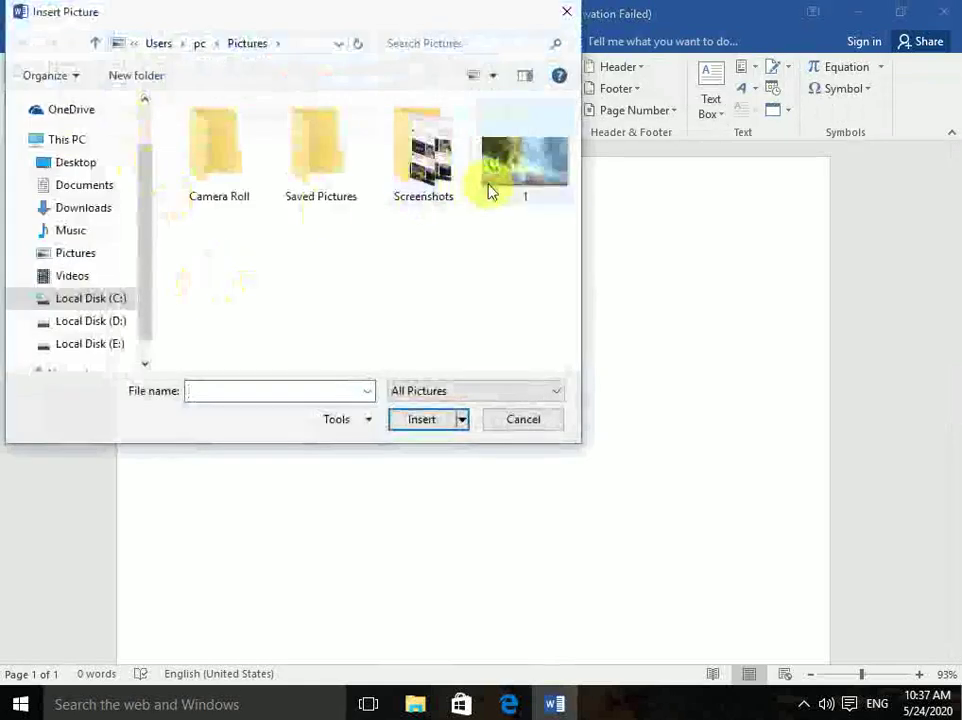
pyautogui.click(495, 180)
pyautogui.click(418, 420)
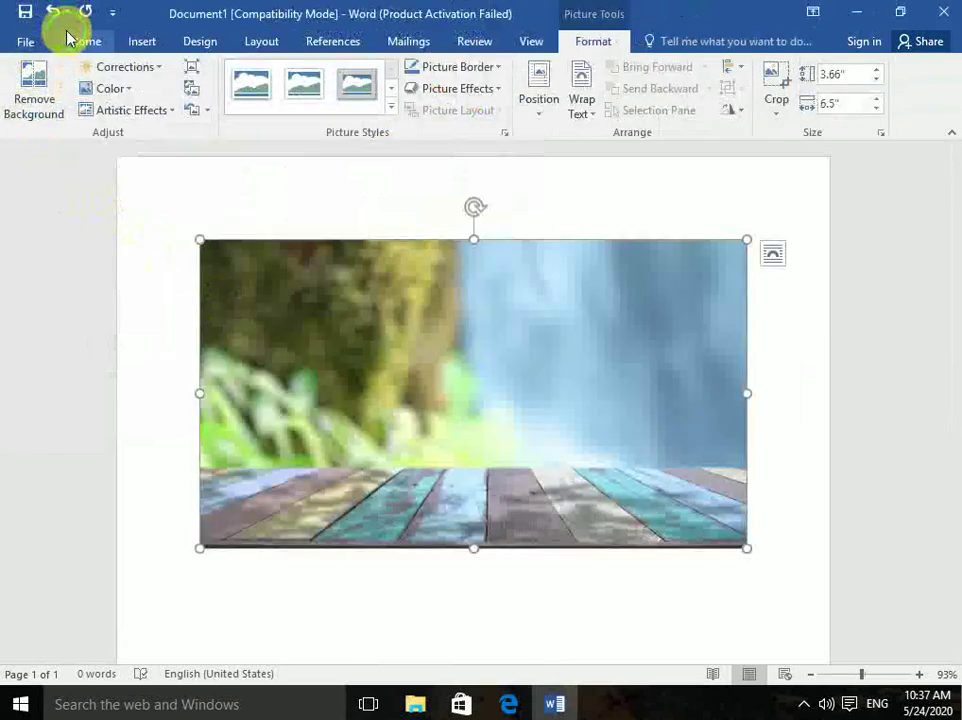
# - Paste Special the name line as Picture (Enhanced Metafile)
pyautogui.click(70, 38)
pyautogui.click(30, 112)
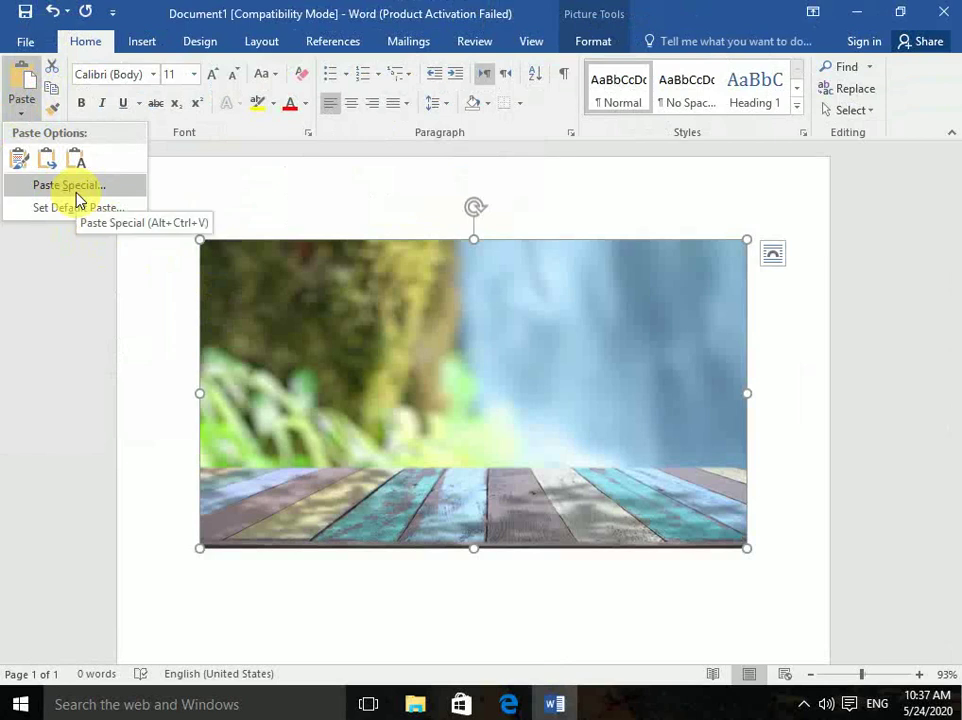
pyautogui.click(262, 295)
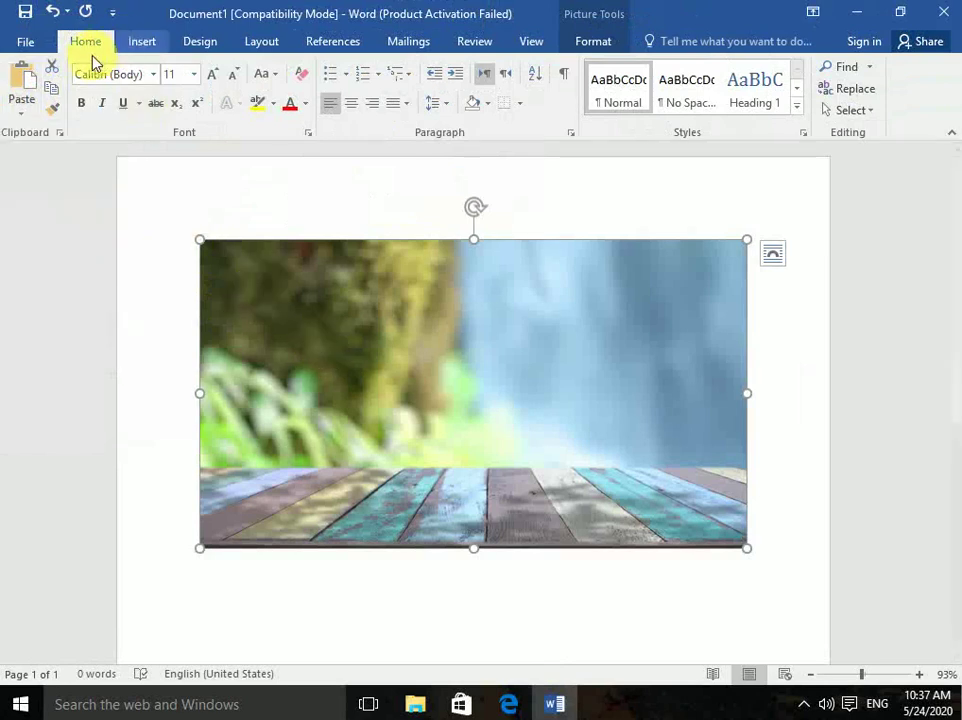
pyautogui.click(30, 110)
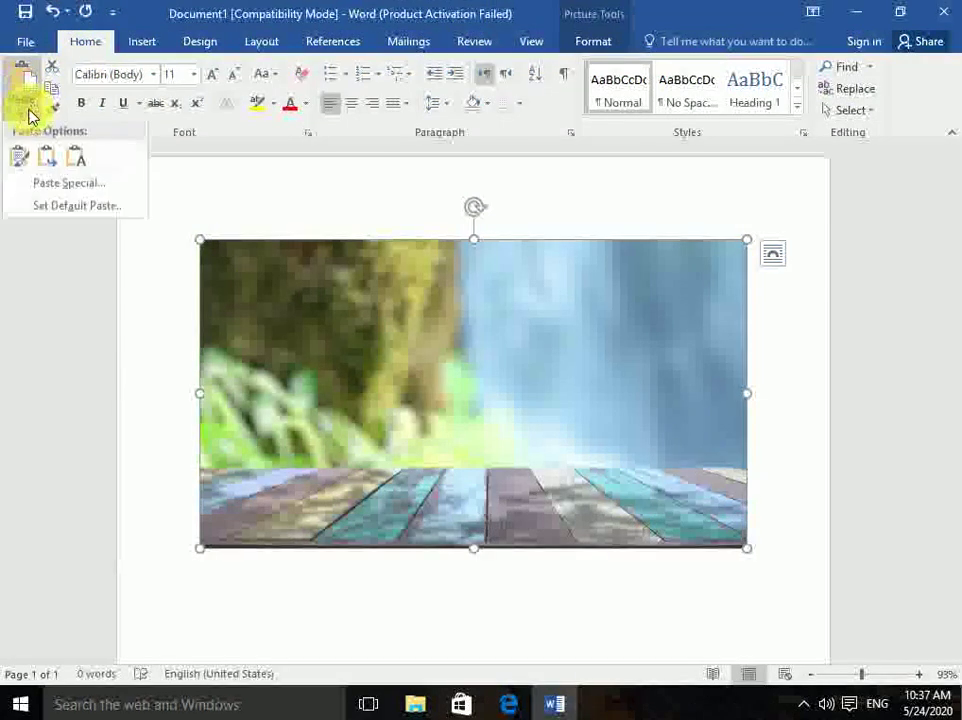
pyautogui.click(90, 189)
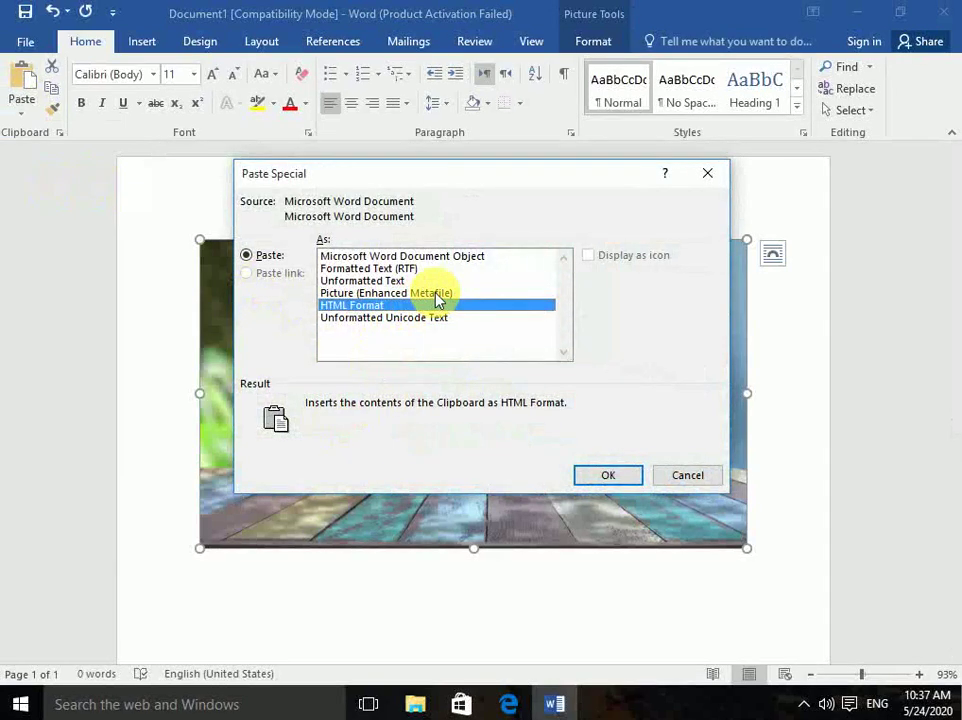
pyautogui.click(439, 295)
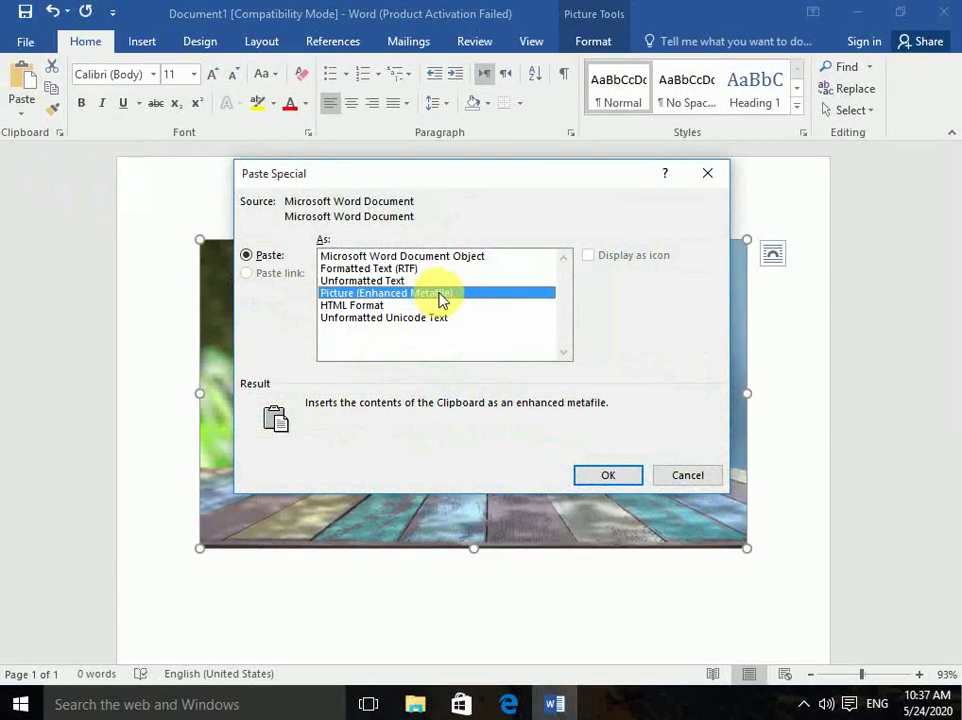
pyautogui.click(608, 476)
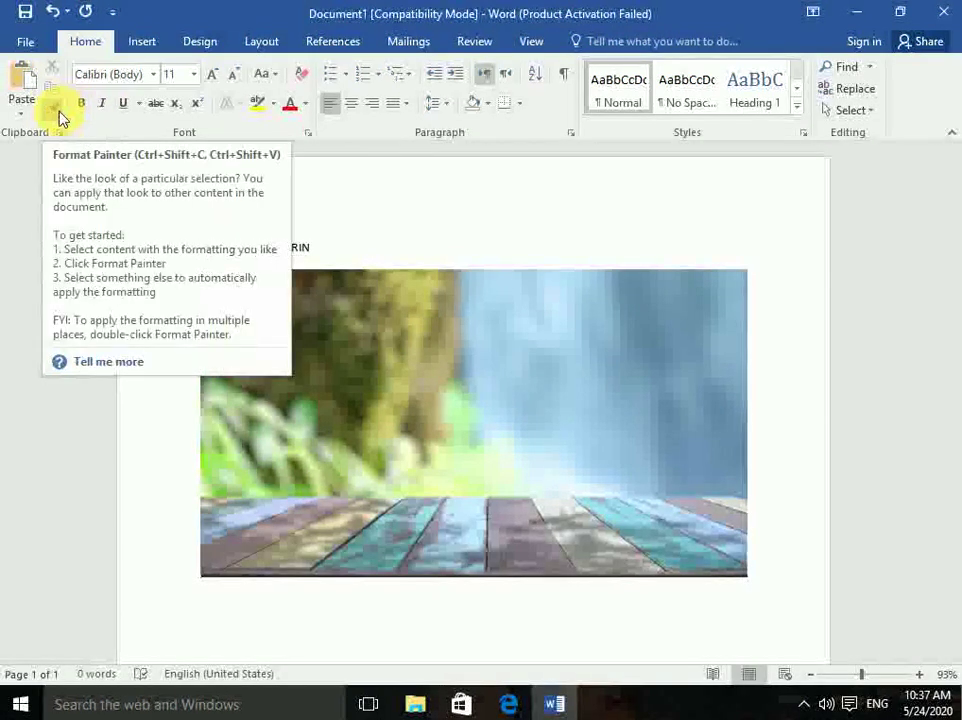
# - Delete the waterfall photo, leaving only the pasted name picture
pyautogui.click(393, 309)
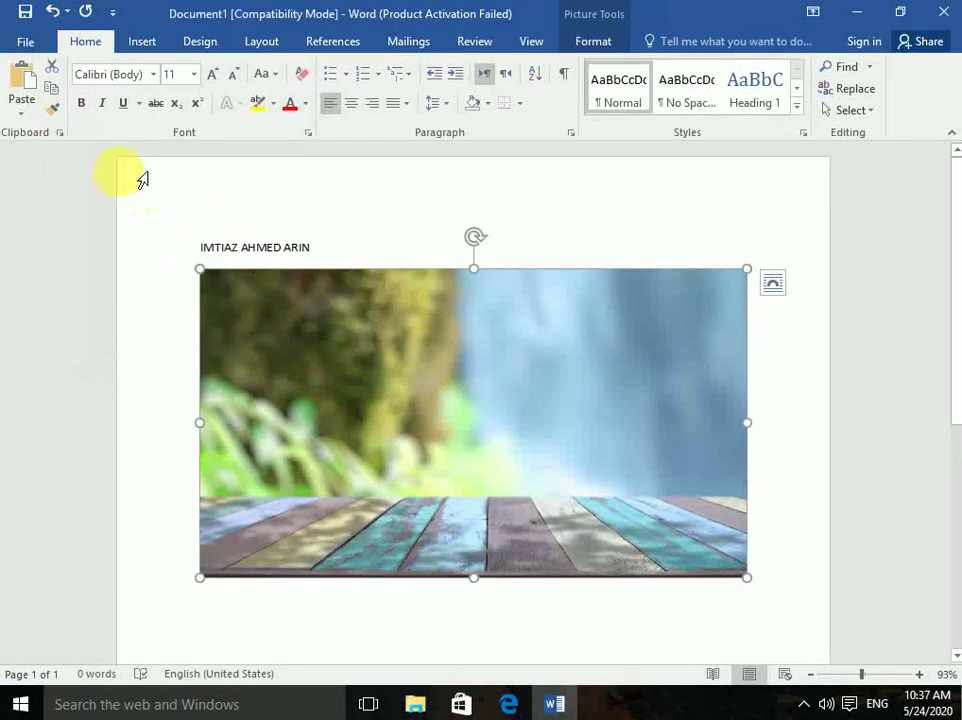
pyautogui.click(54, 120)
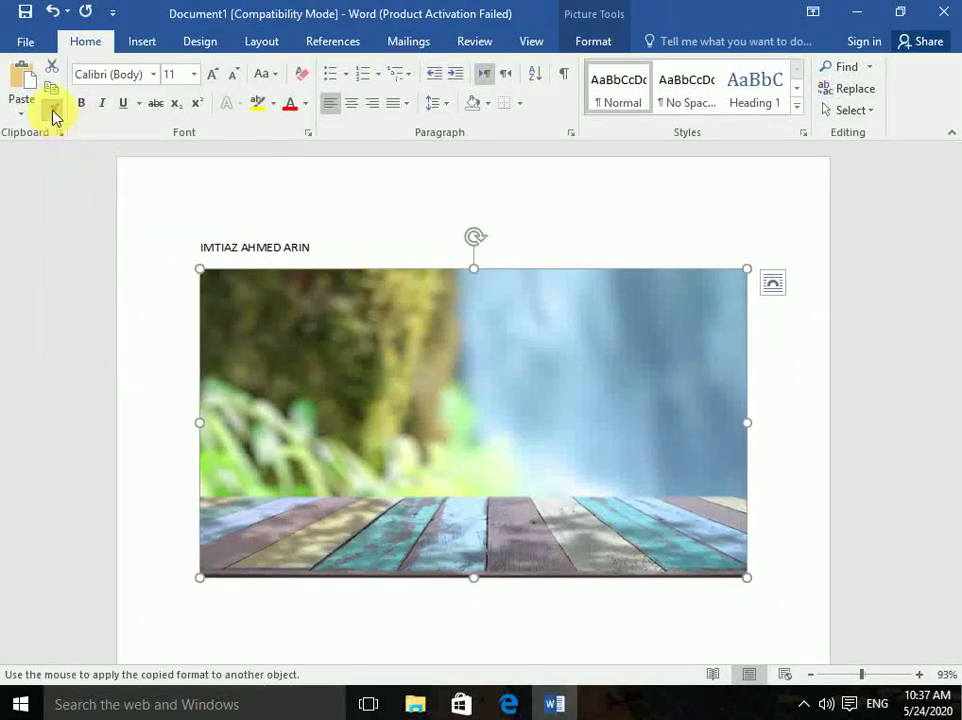
pyautogui.click(339, 423)
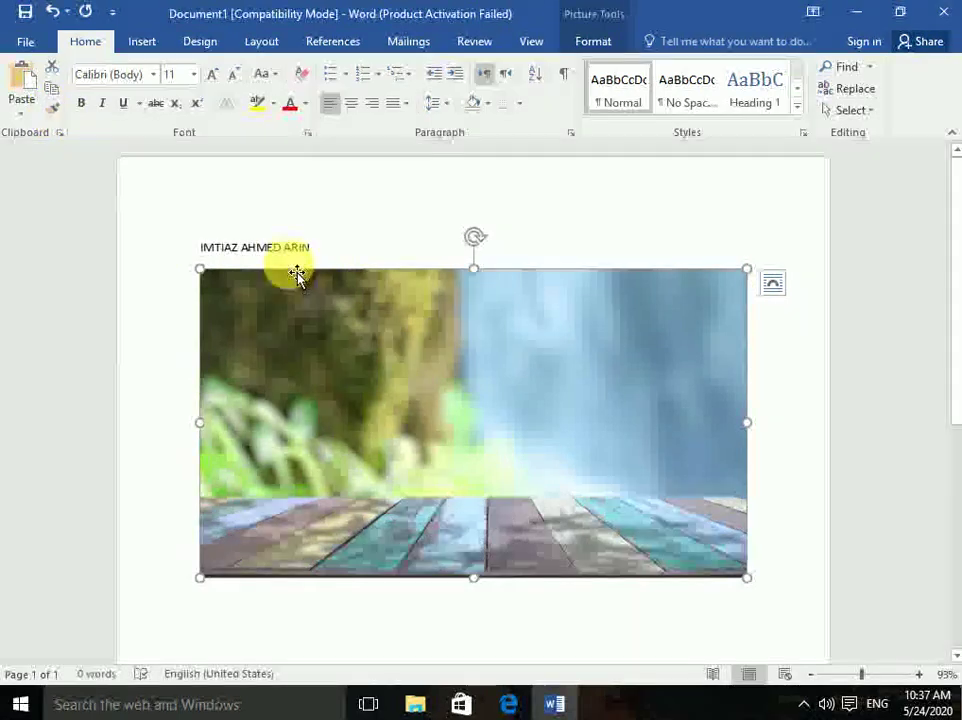
pyautogui.click(543, 251)
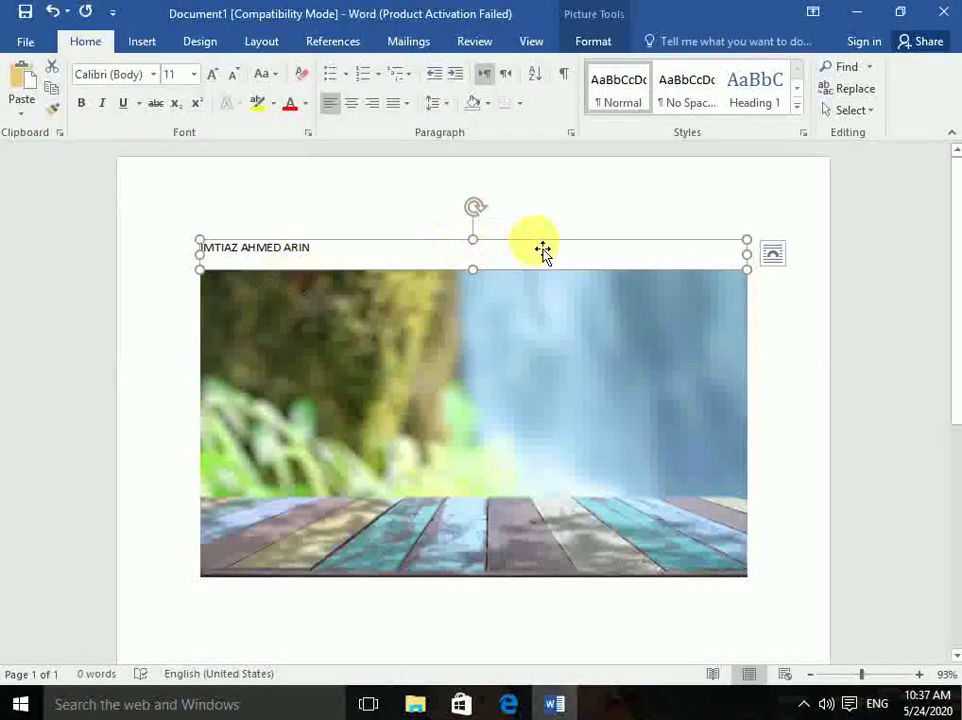
pyautogui.click(410, 366)
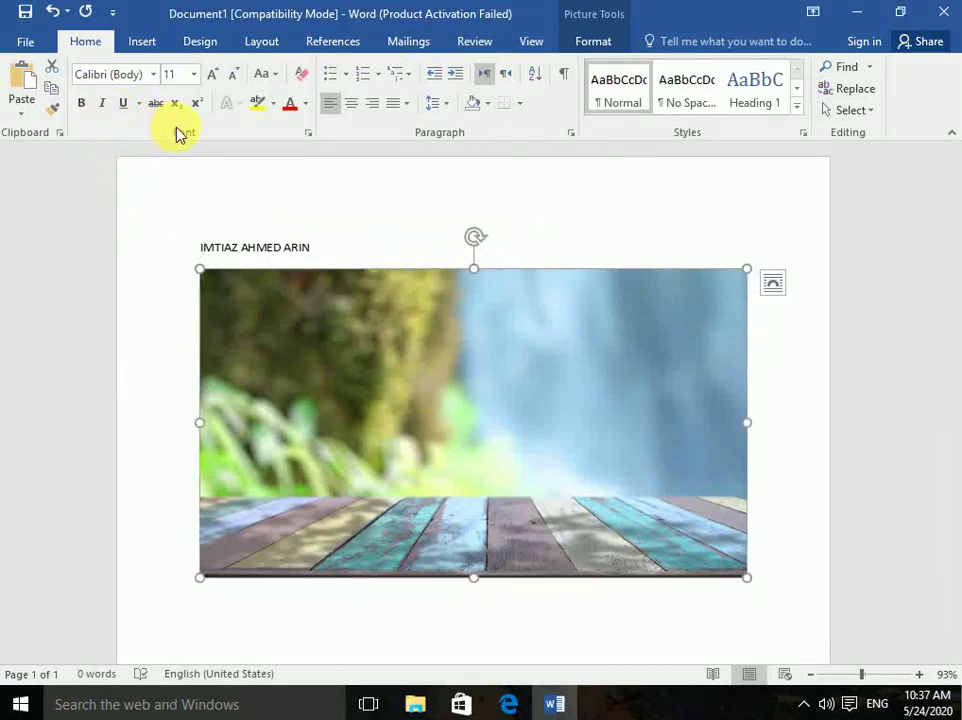
pyautogui.press('Delete')
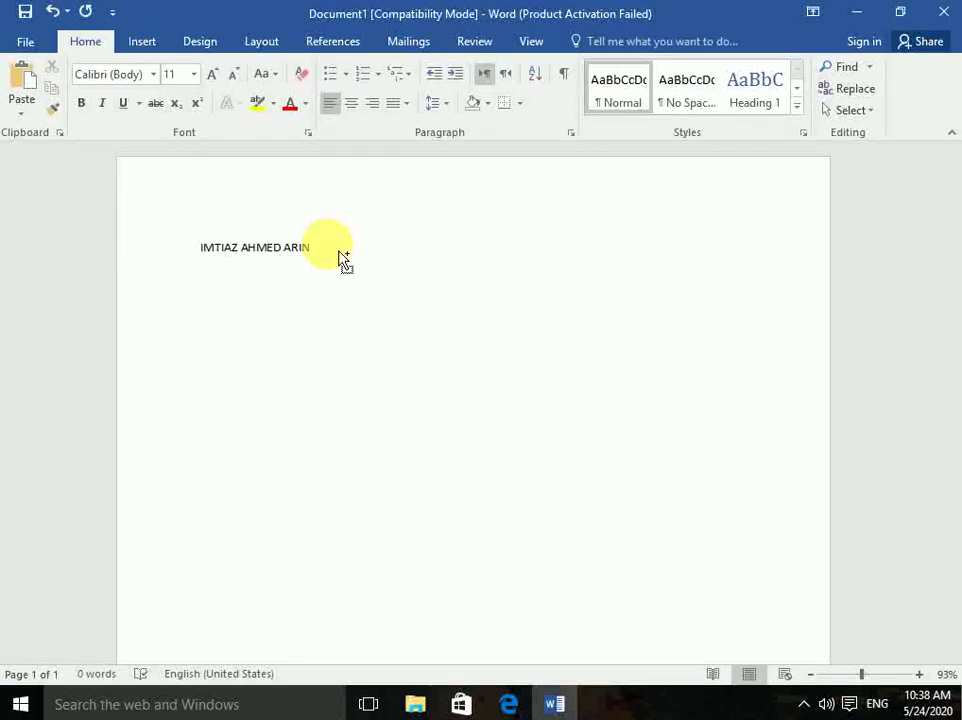
# - Underline the name with a solid single line
pyautogui.click(336, 254)
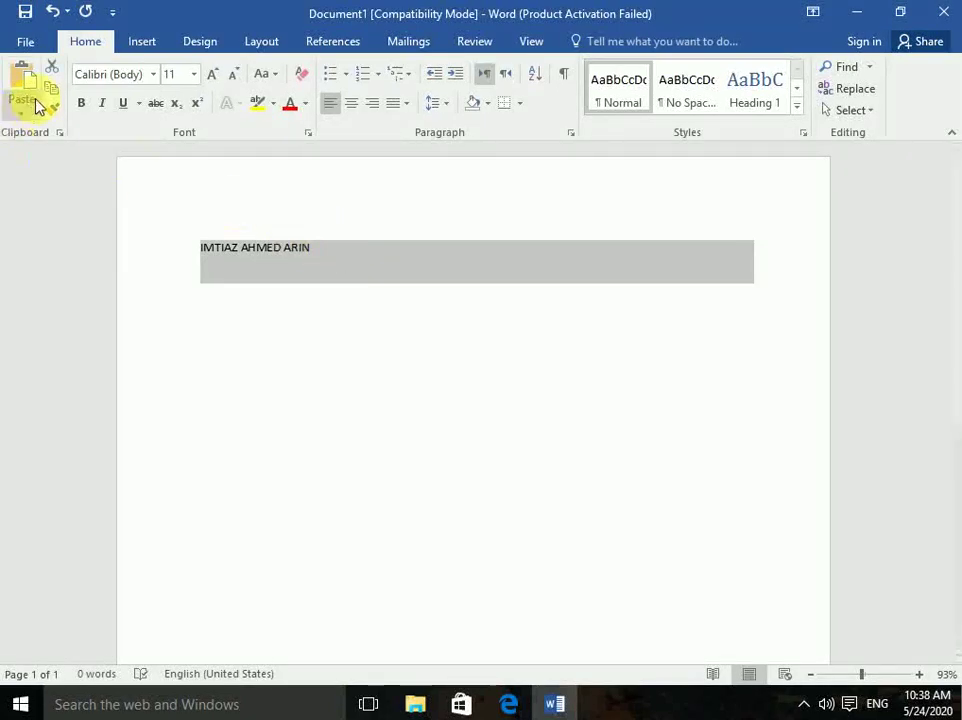
pyautogui.click(122, 104)
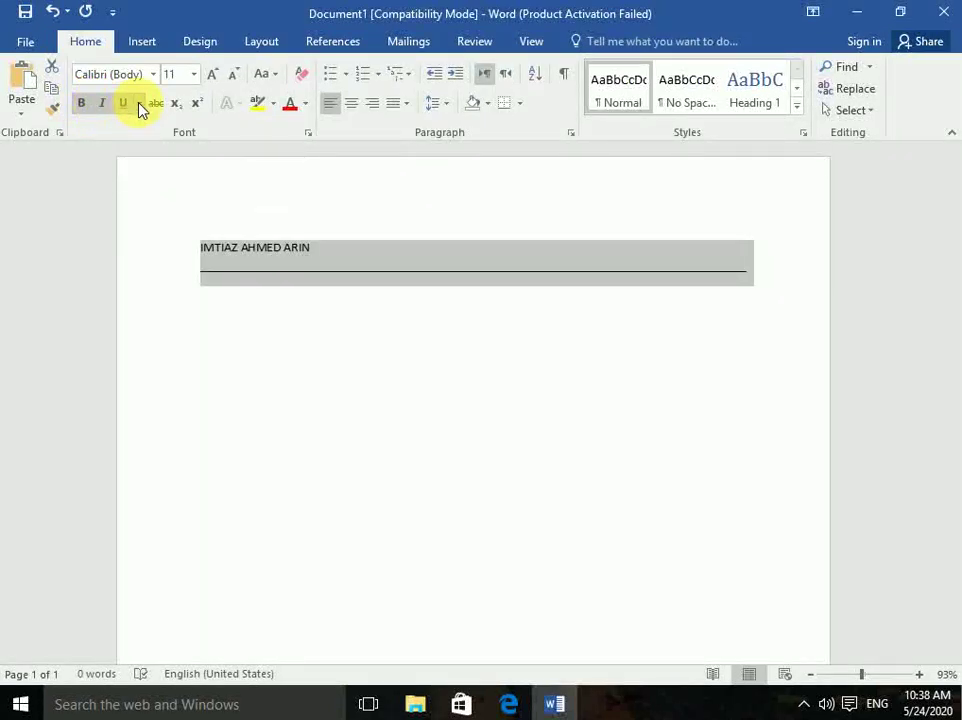
pyautogui.click(138, 104)
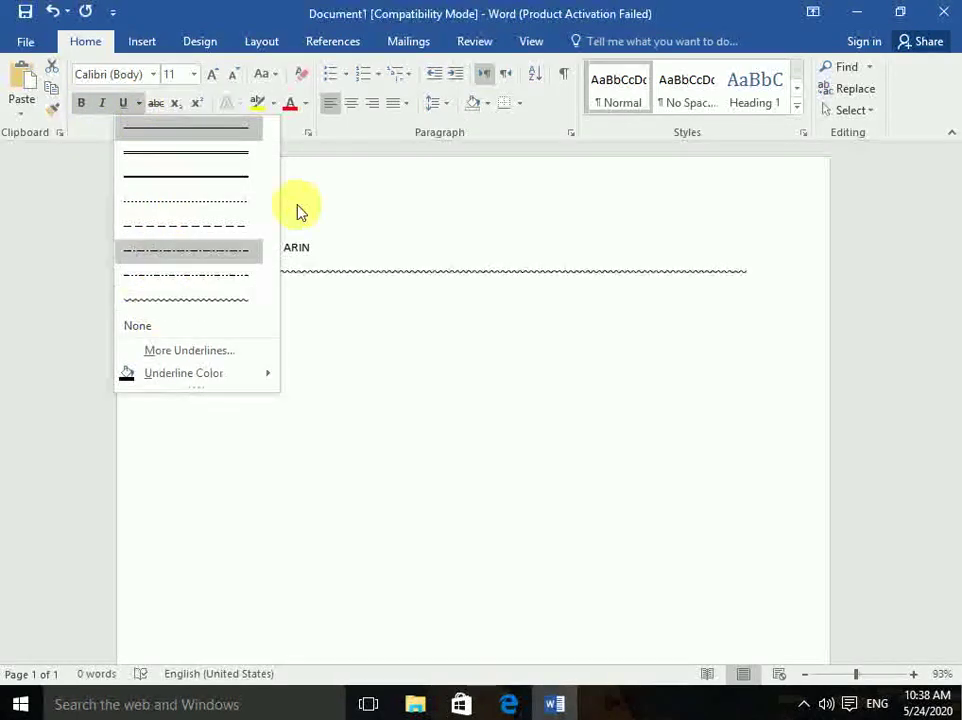
pyautogui.click(333, 193)
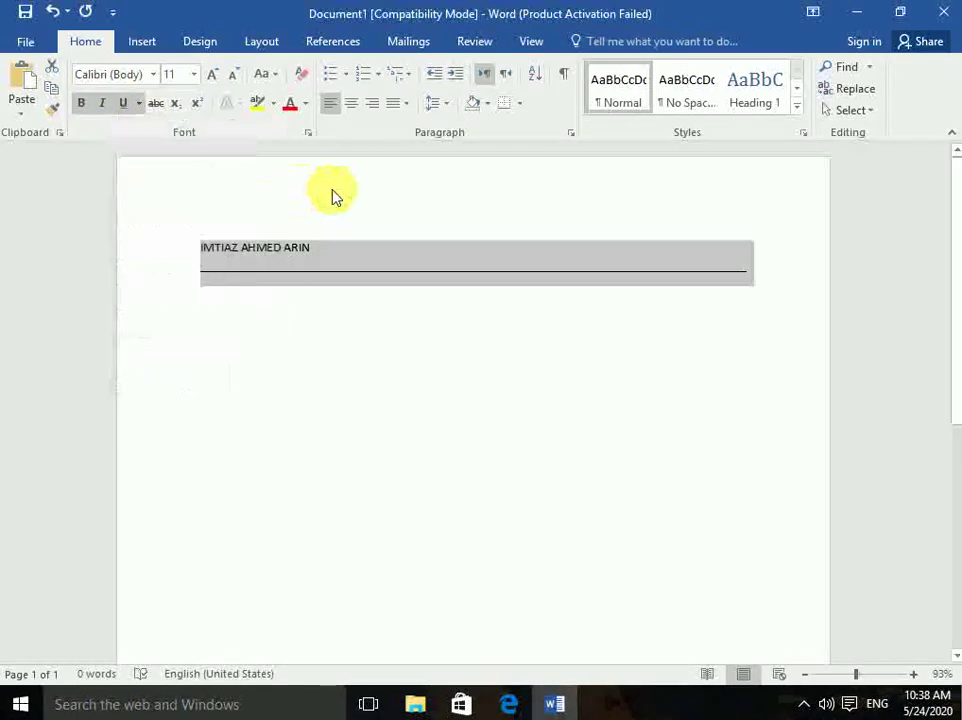
# - Toggle strikethrough on and off the name, then select the line beneath it
pyautogui.click(157, 112)
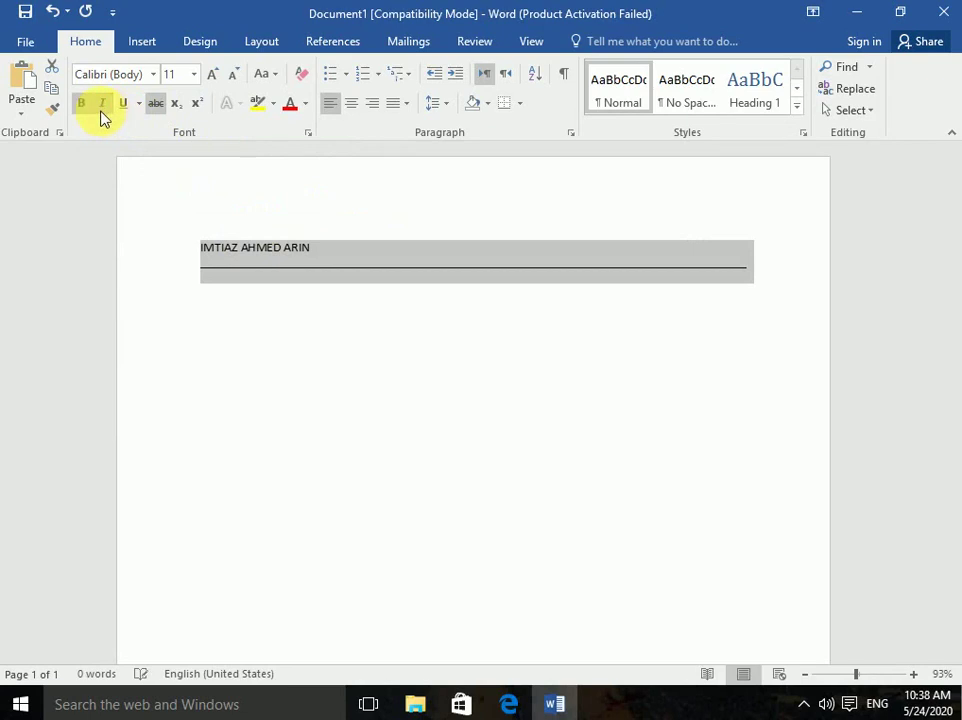
pyautogui.click(157, 104)
pyautogui.click(157, 108)
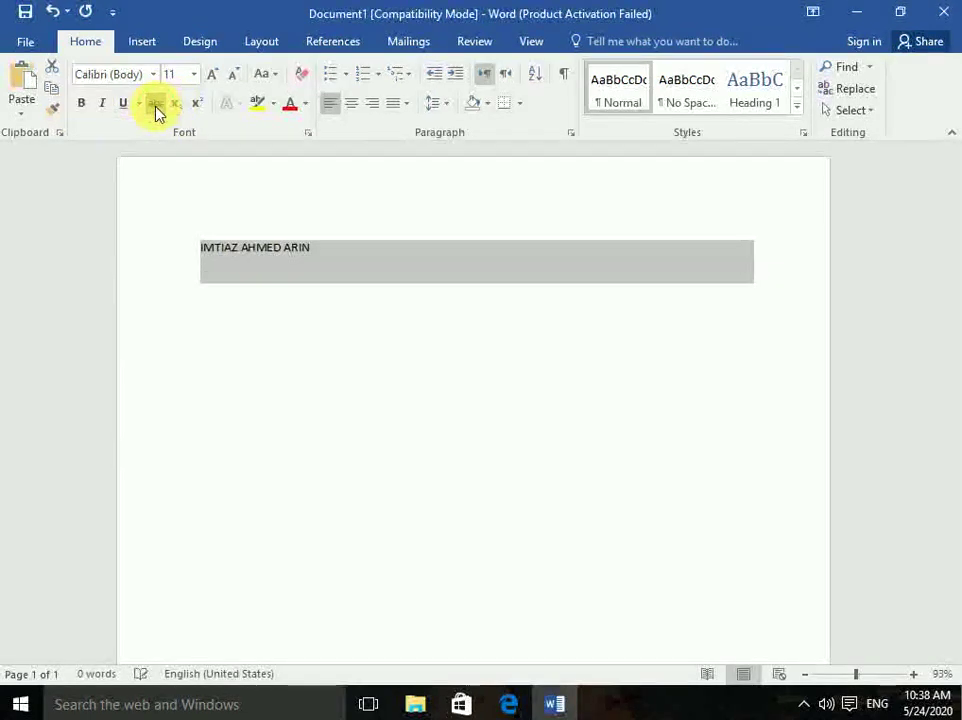
pyautogui.click(157, 112)
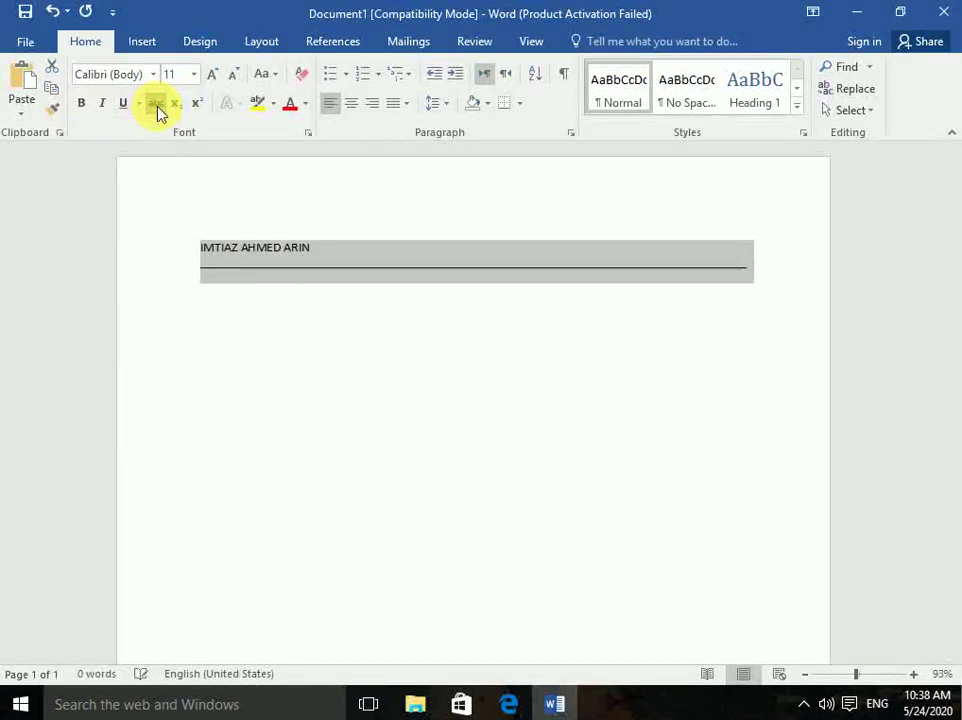
pyautogui.click(240, 206)
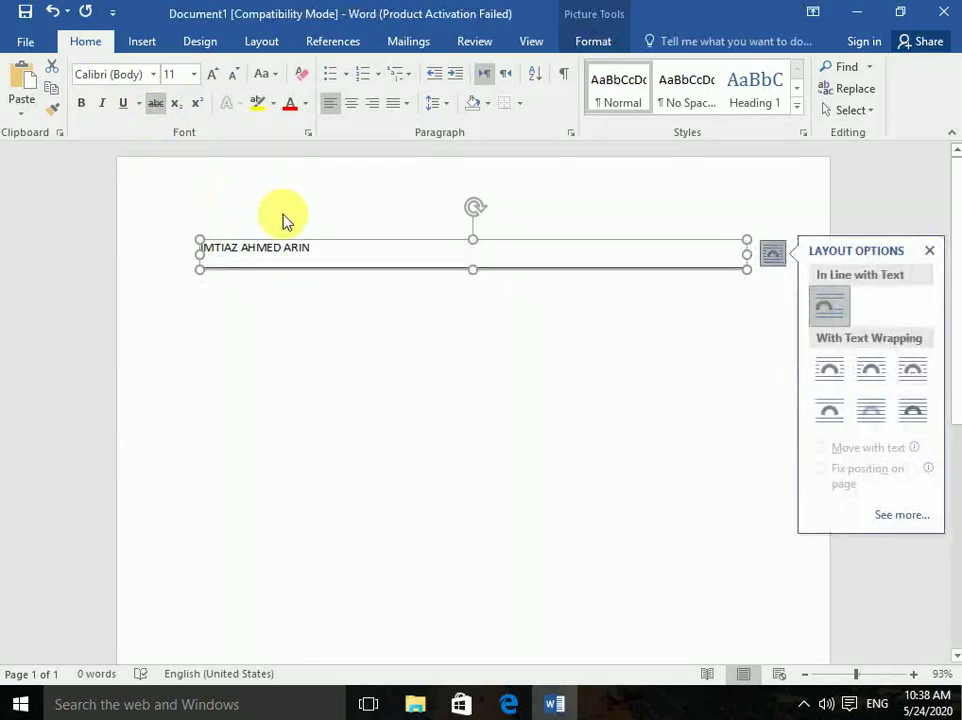
# - Cut and paste the name line back, then apply strikethrough to all of it
pyautogui.click(288, 170)
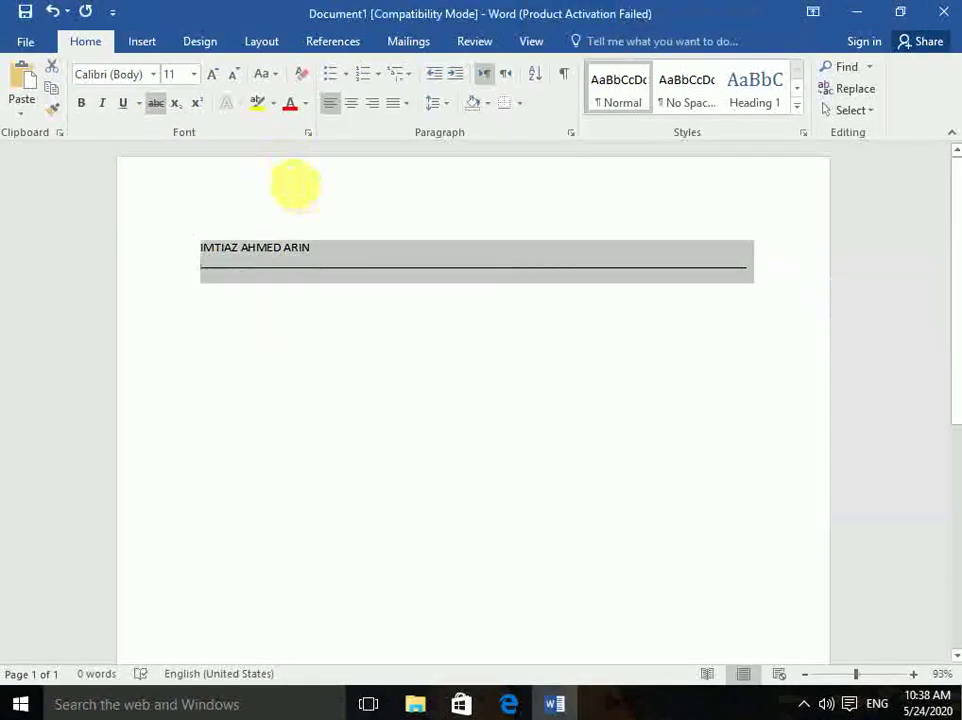
pyautogui.press('Delete')
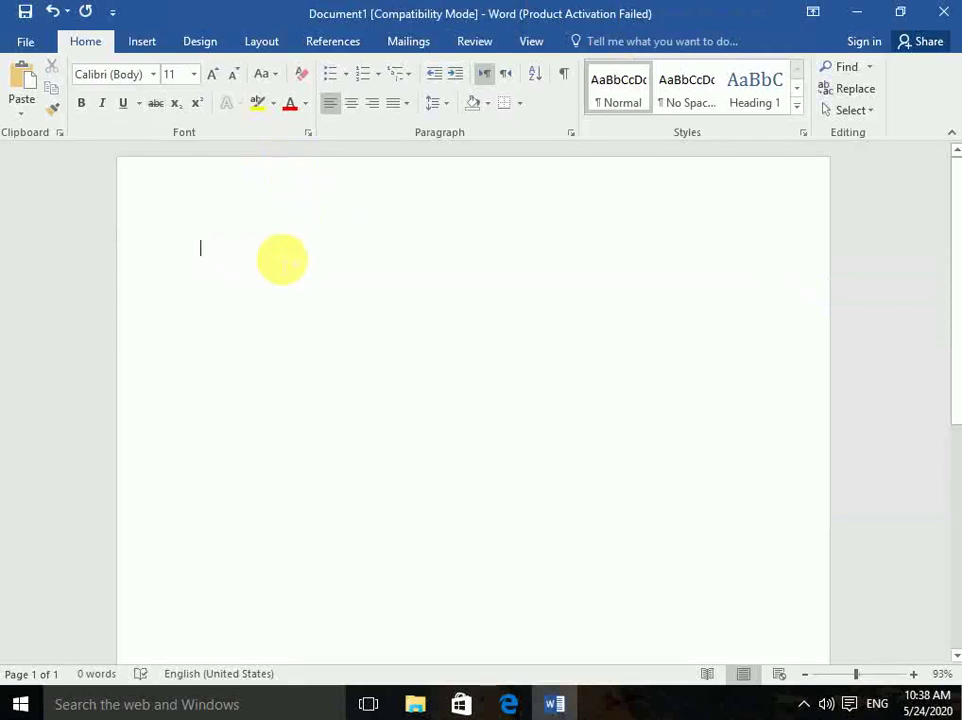
pyautogui.hotkey('ctrl', 'v')
pyautogui.hotkey('ctrl', 'a')
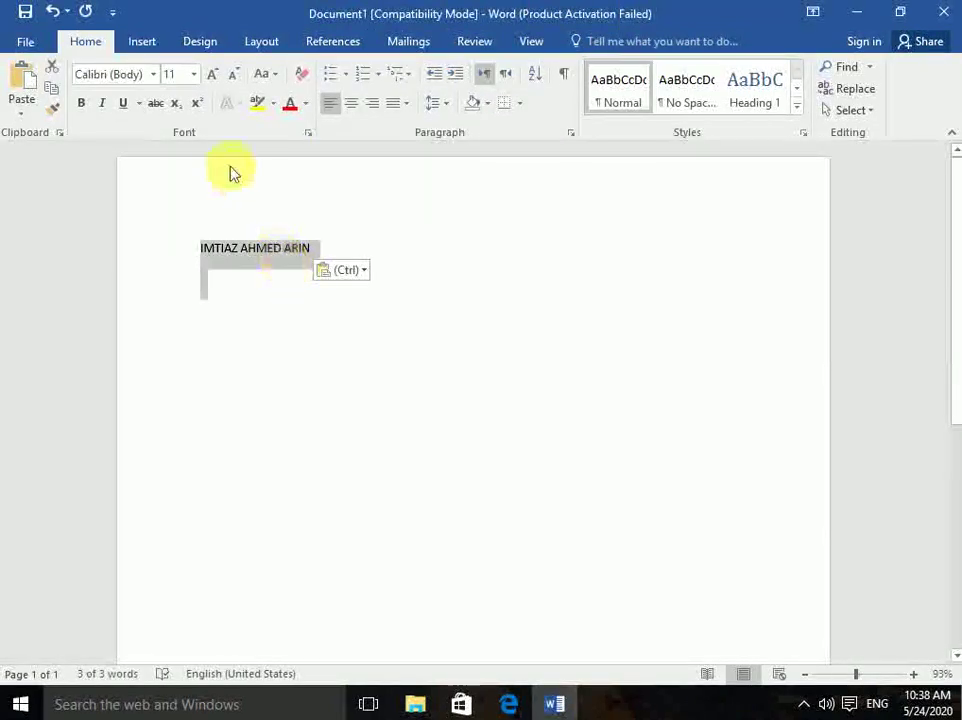
pyautogui.click(155, 104)
pyautogui.click(281, 213)
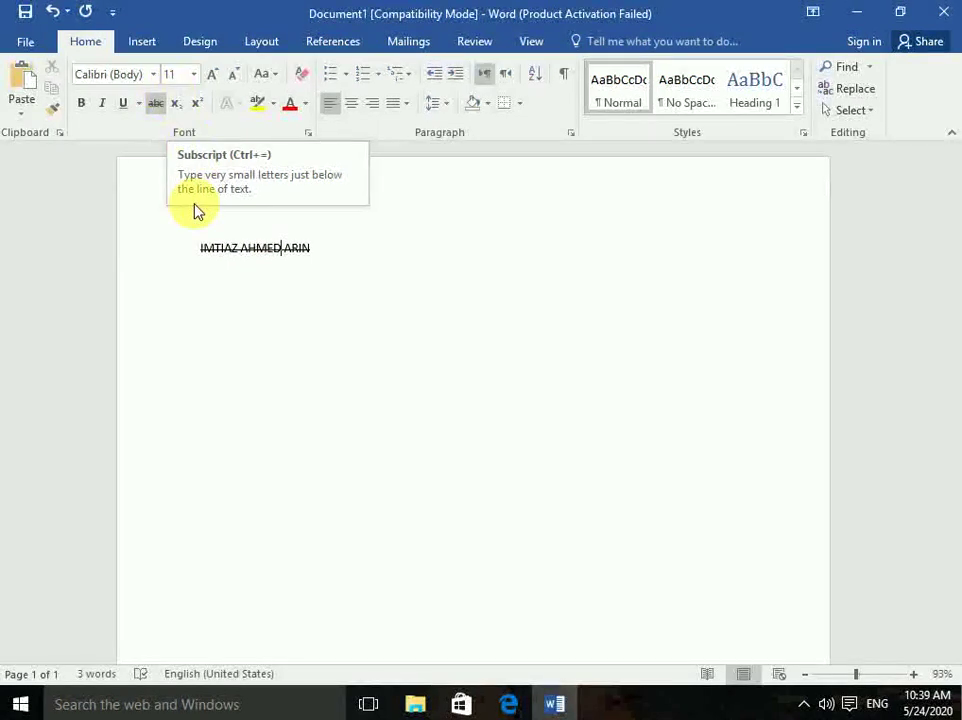
# - Make the struck-through name subscript, then switch it to superscript
pyautogui.click(176, 105)
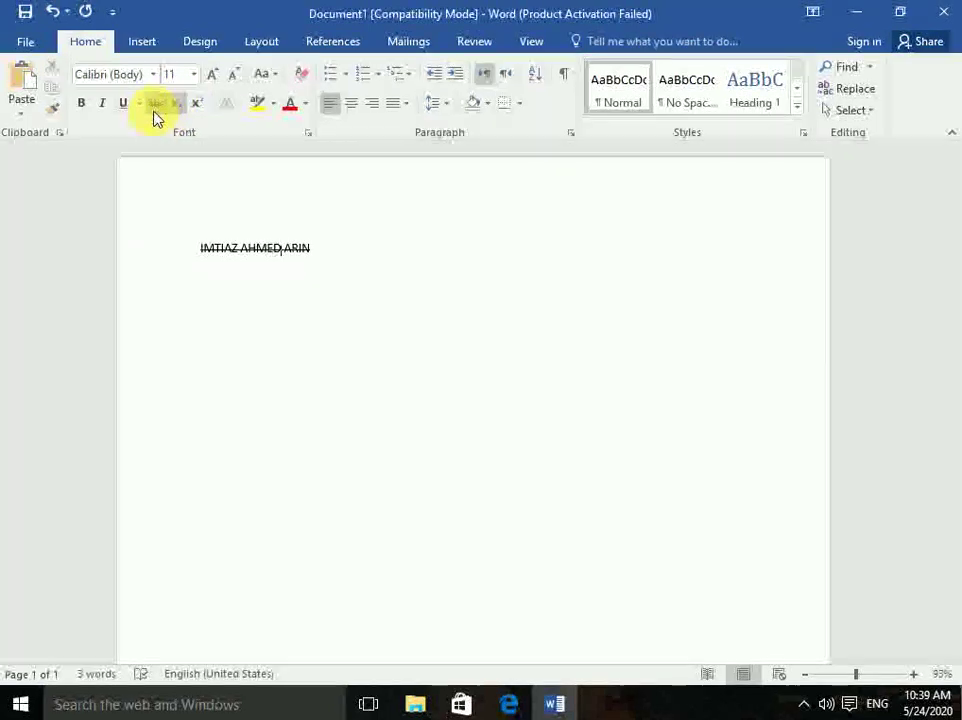
pyautogui.hotkey('ctrl', 'a')
pyautogui.click(176, 104)
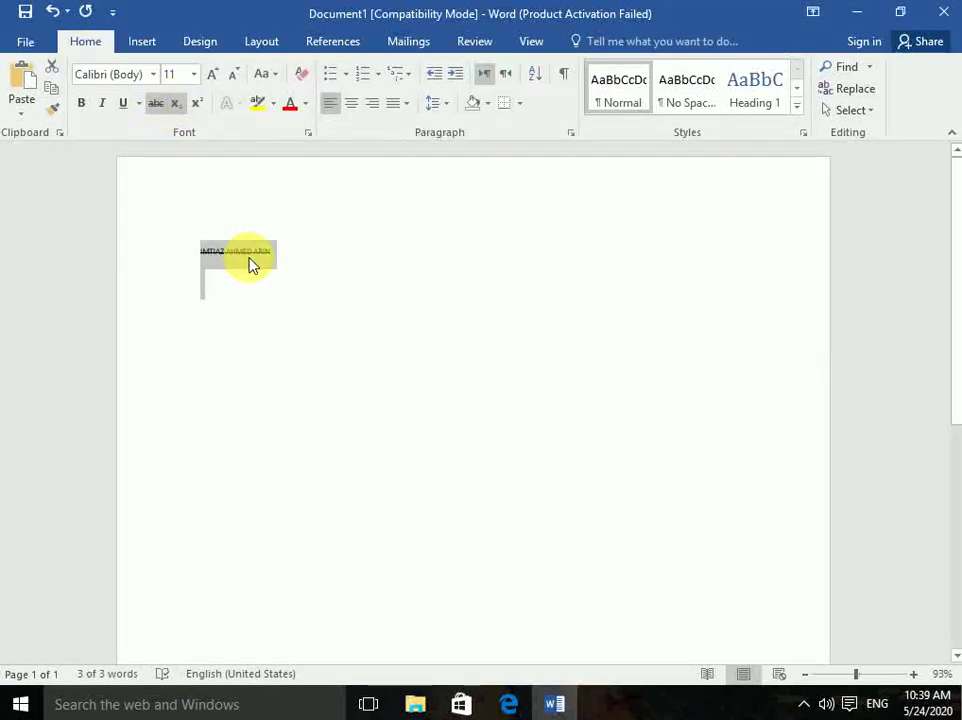
pyautogui.click(195, 108)
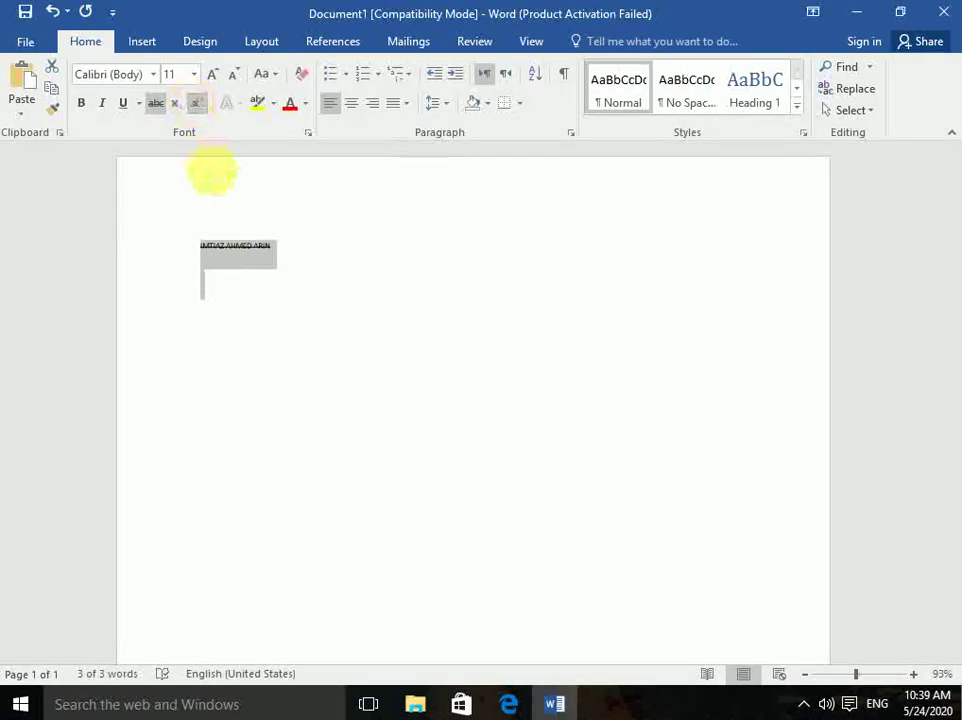
pyautogui.click(226, 212)
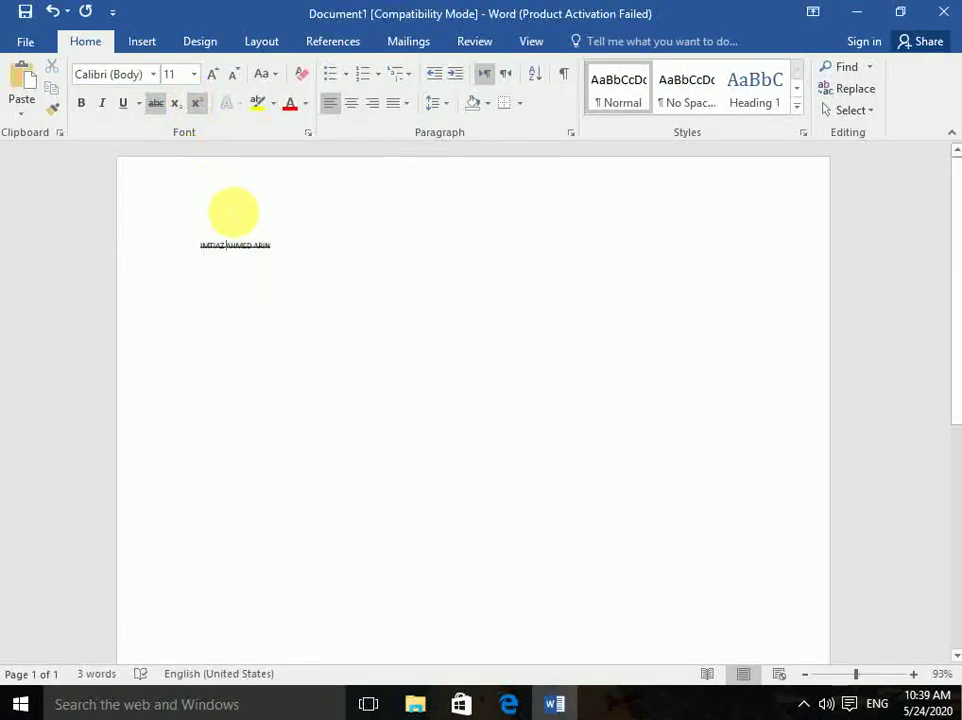
# - Increase the name's font size step by step to 26 pt
pyautogui.hotkey('ctrl', 'a')
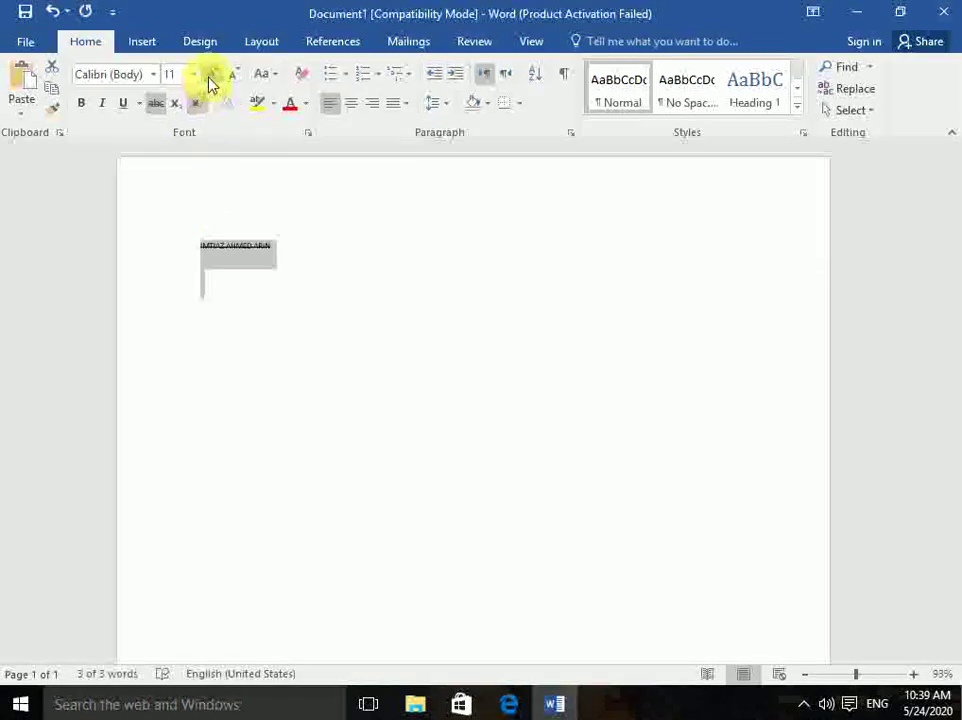
pyautogui.click(210, 78)
pyautogui.click(210, 78)
pyautogui.click(210, 78)
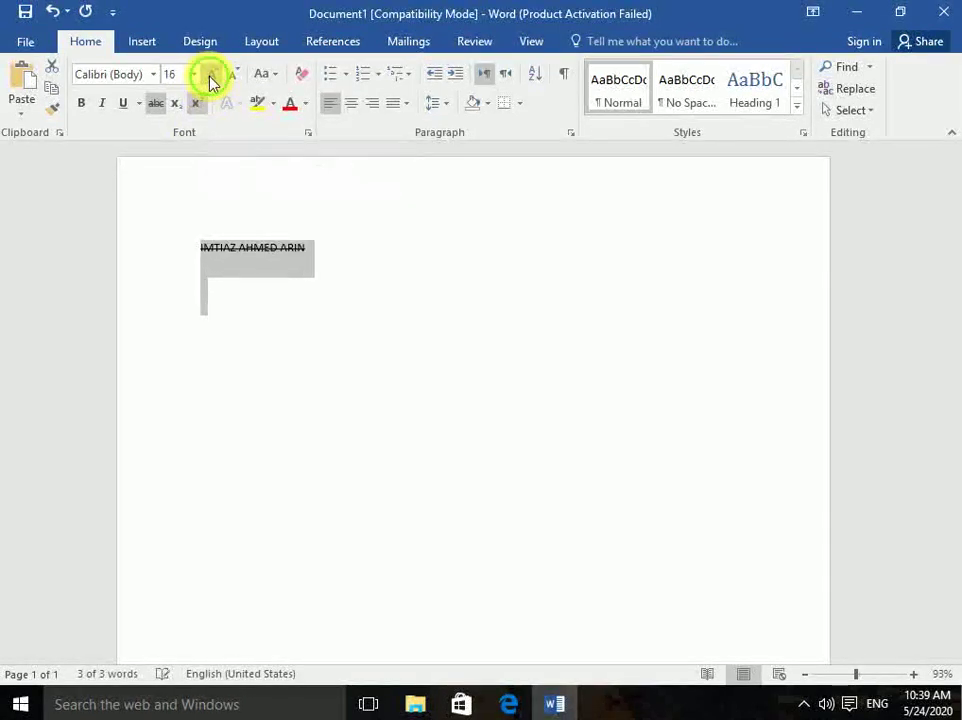
pyautogui.click(210, 78)
pyautogui.click(210, 78)
pyautogui.click(210, 78)
pyautogui.click(210, 78)
pyautogui.click(210, 78)
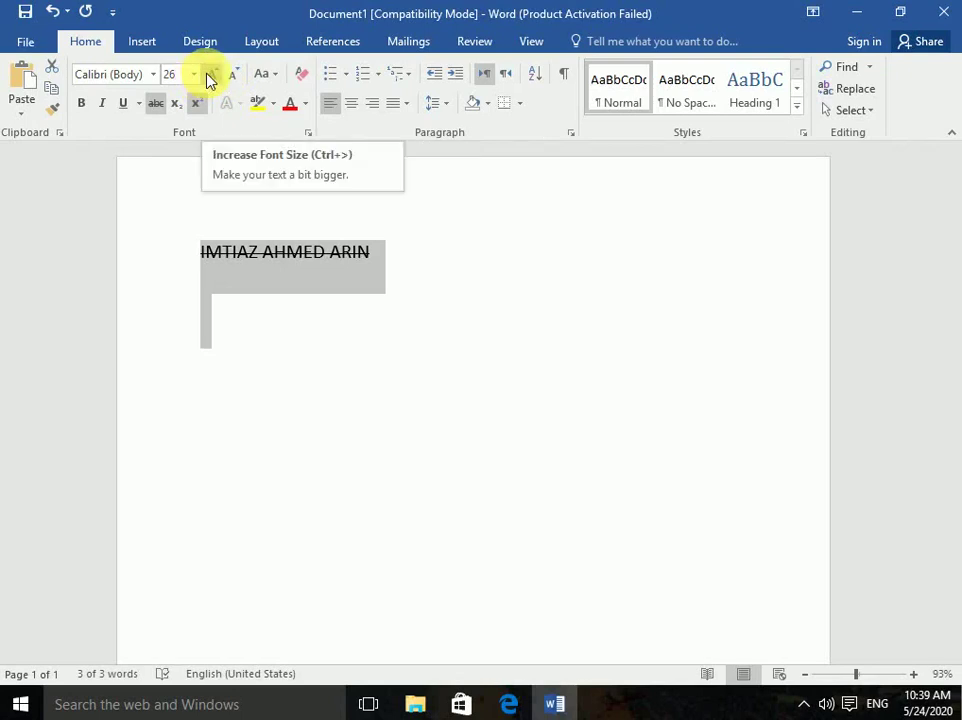
# - Try lowercase and toggle case on the name, finishing with UPPERCASE
pyautogui.click(271, 78)
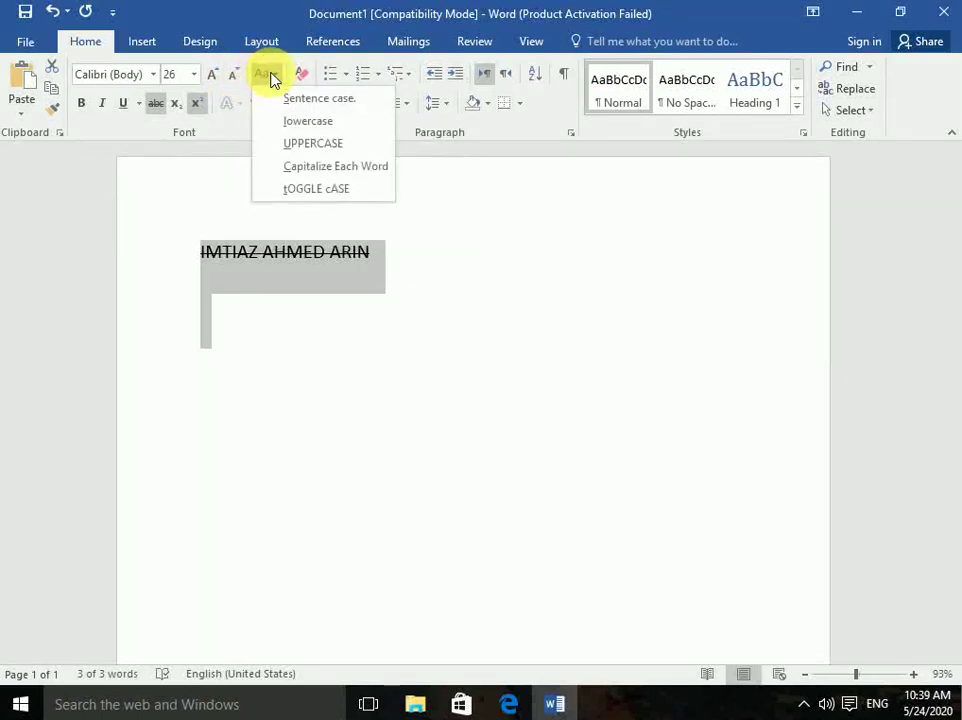
pyautogui.click(318, 122)
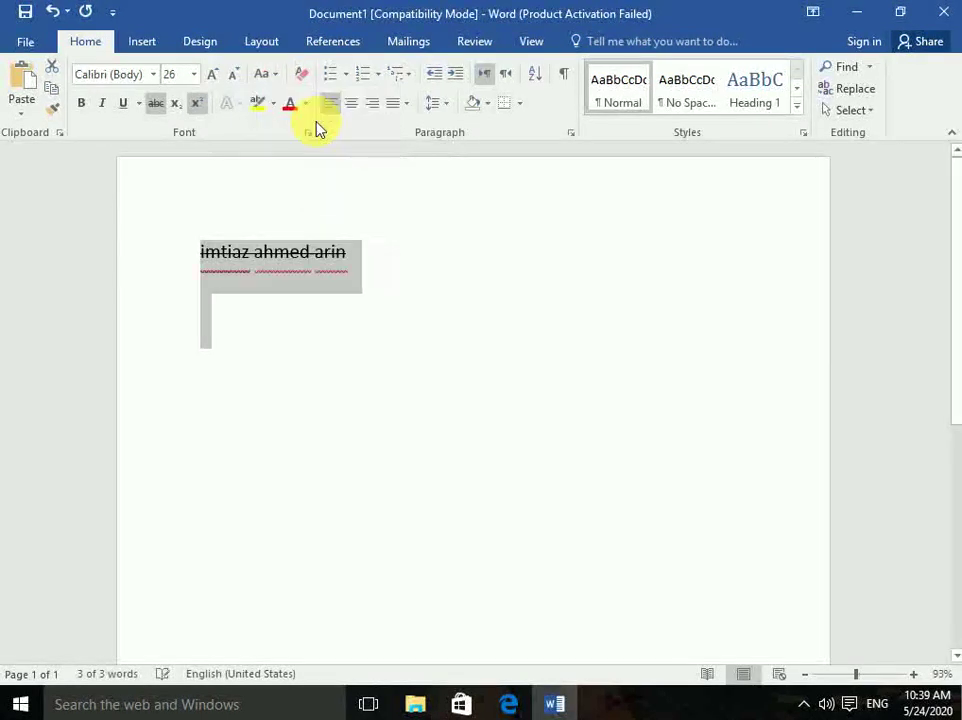
pyautogui.click(268, 77)
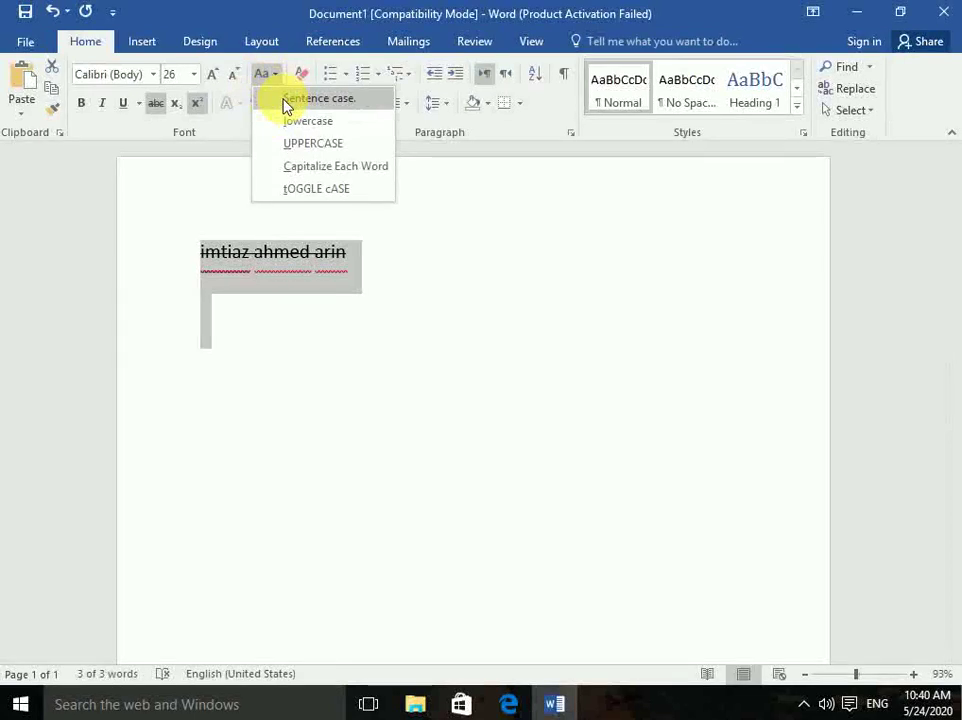
pyautogui.click(305, 144)
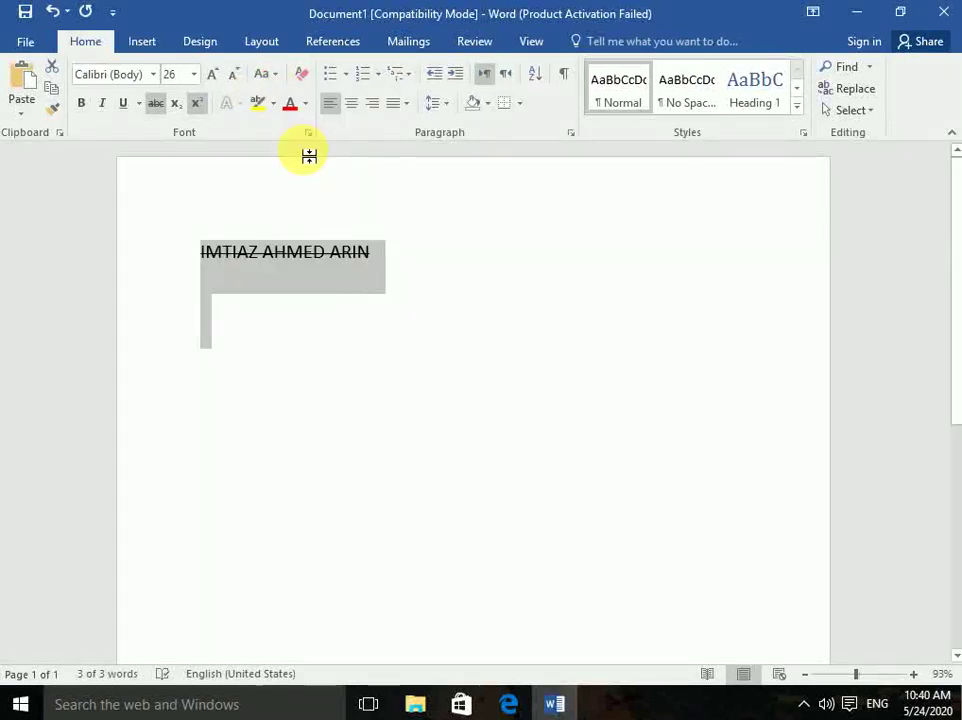
pyautogui.click(274, 79)
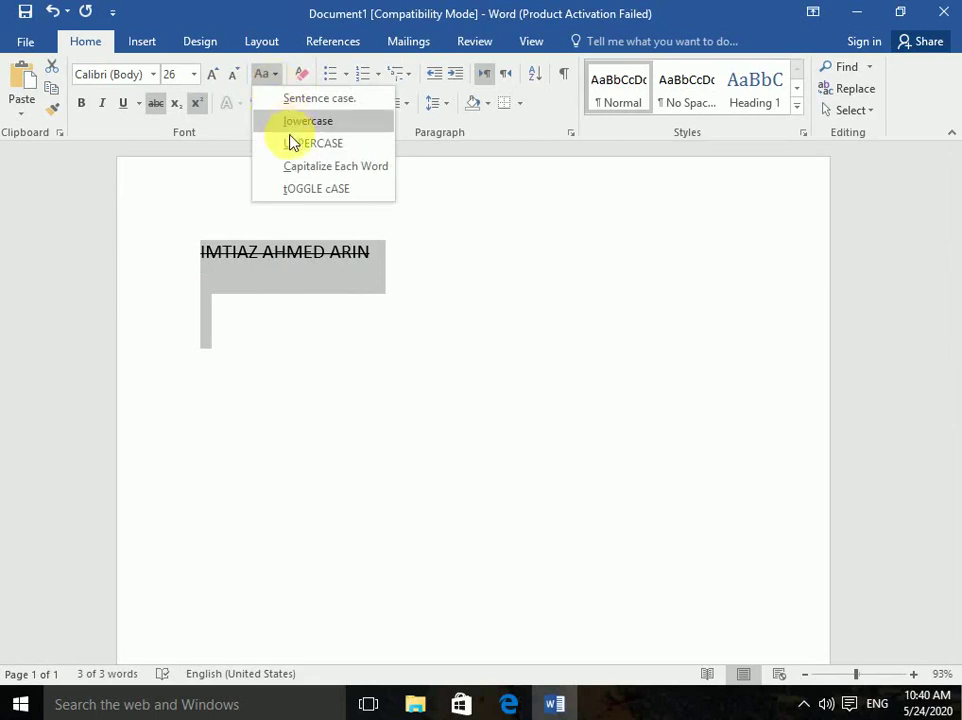
pyautogui.click(345, 192)
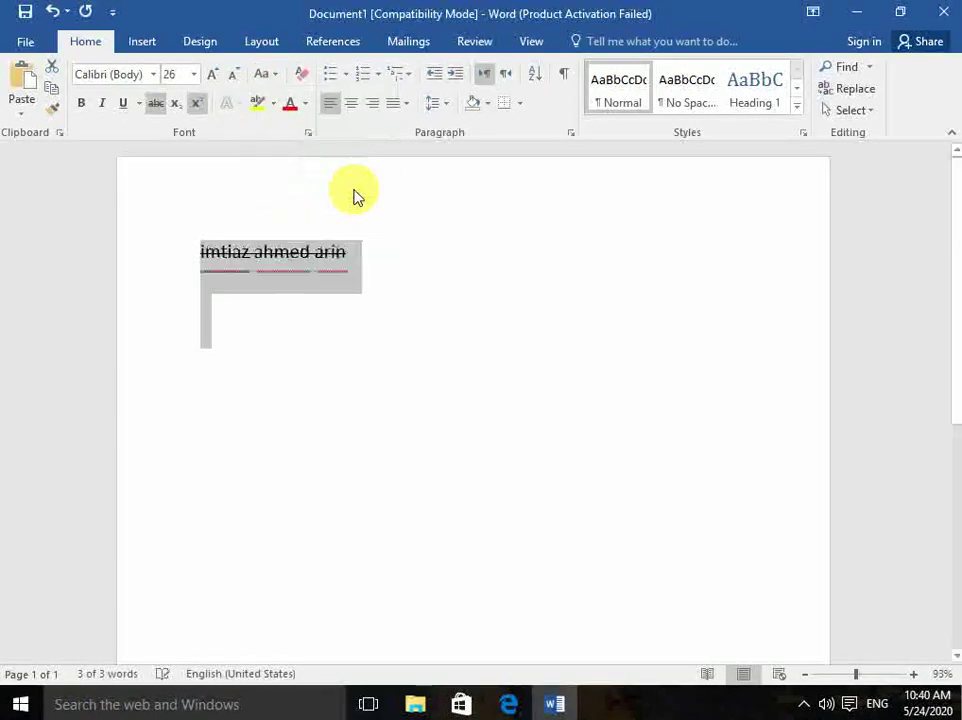
pyautogui.click(270, 78)
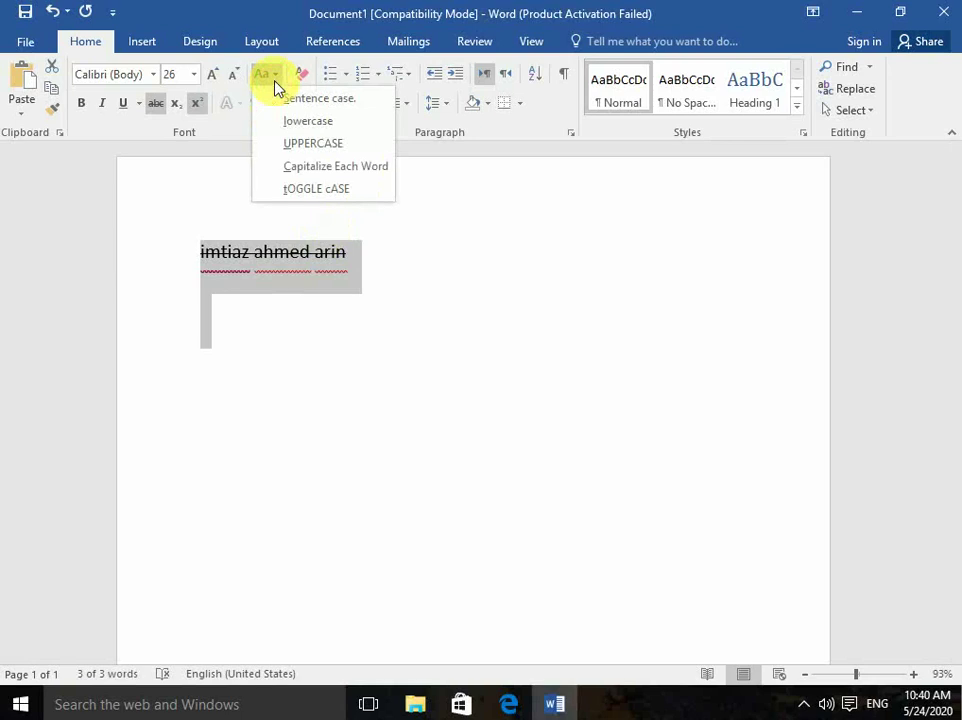
pyautogui.click(296, 148)
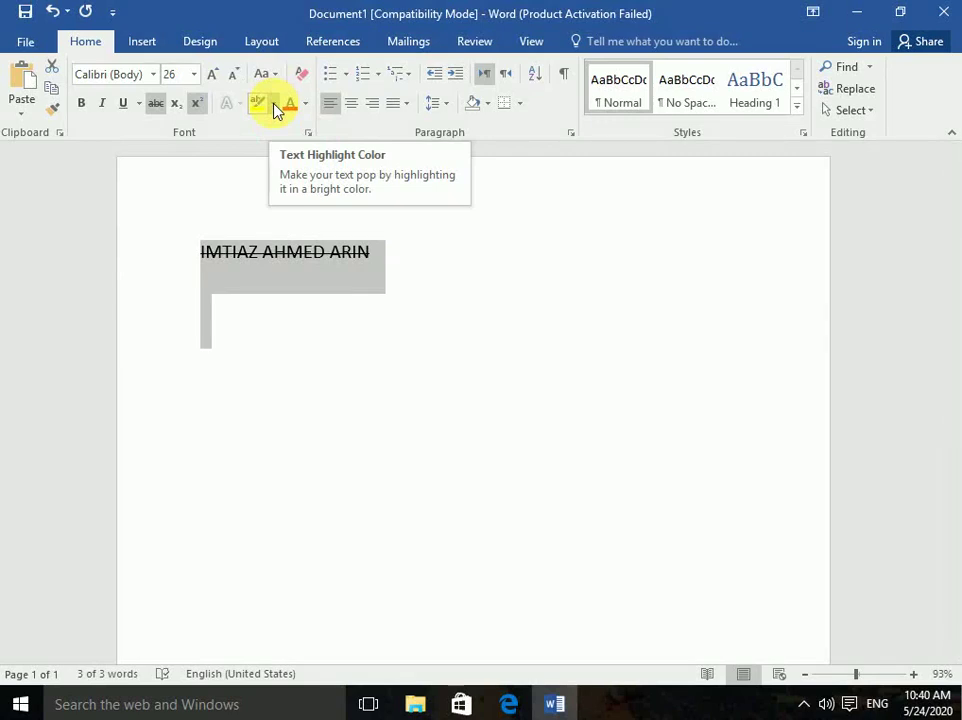
# - Highlight the name in yellow and turn off its strikethrough and superscript
pyautogui.click(275, 107)
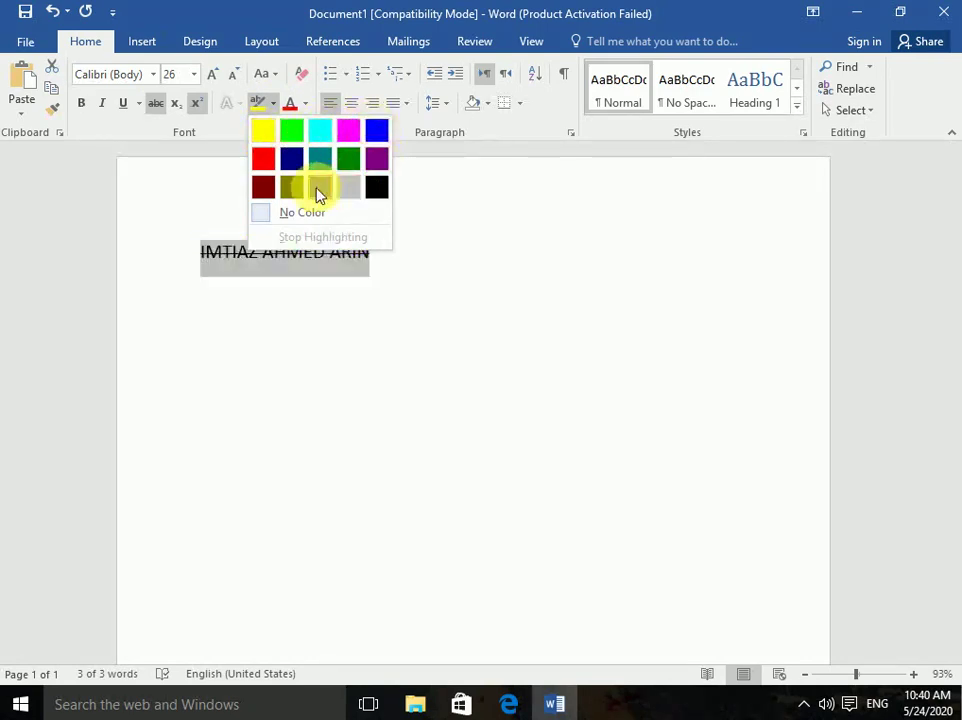
pyautogui.click(263, 131)
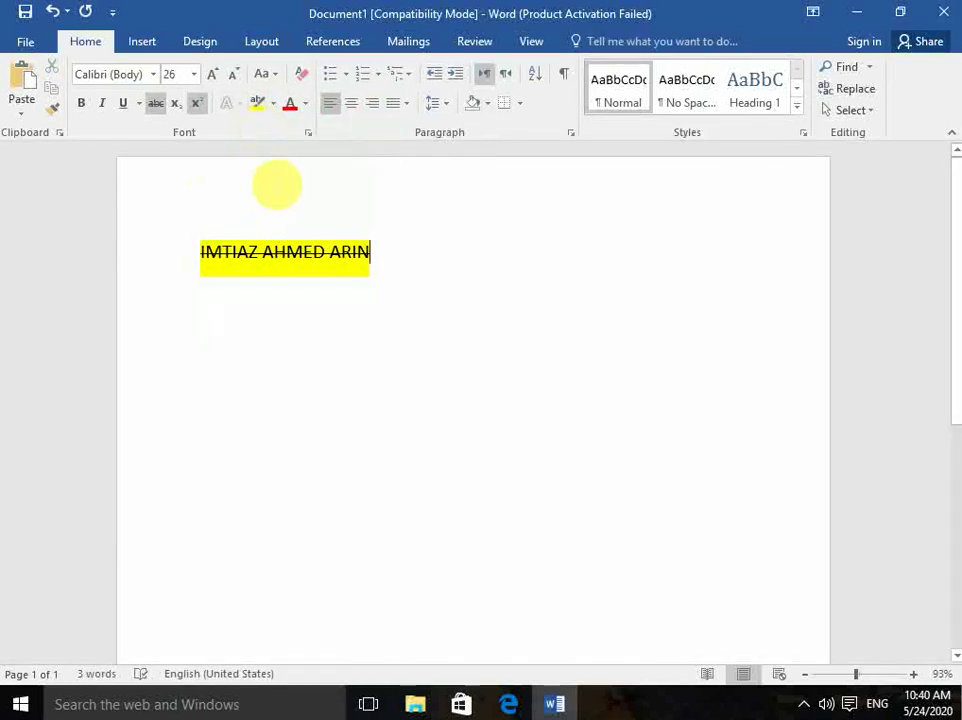
pyautogui.hotkey('ctrl', 'a')
pyautogui.click(157, 113)
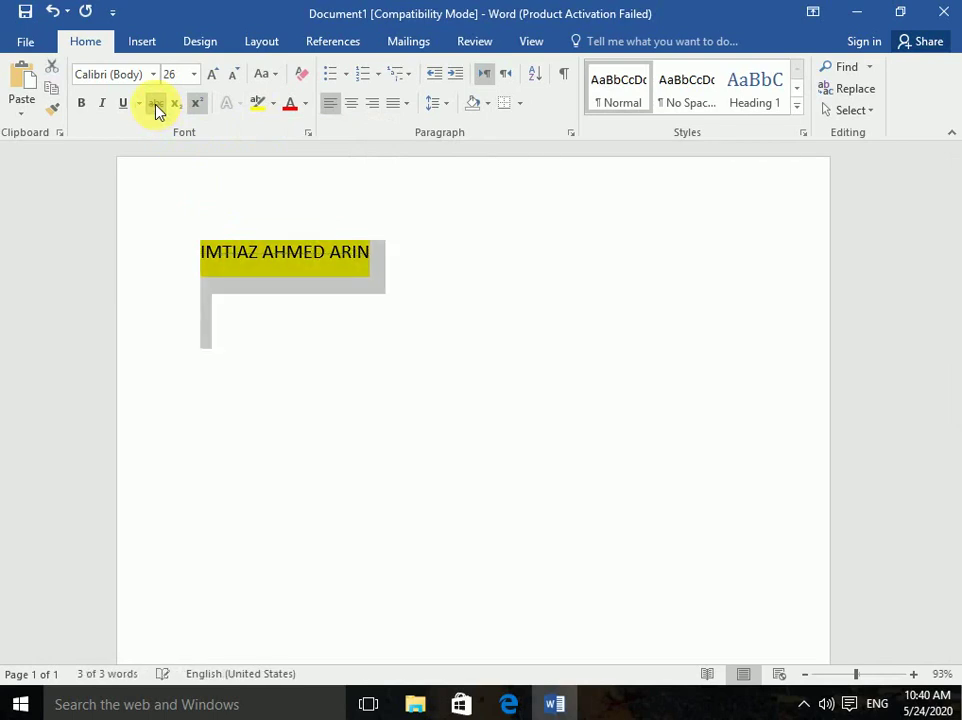
pyautogui.click(197, 104)
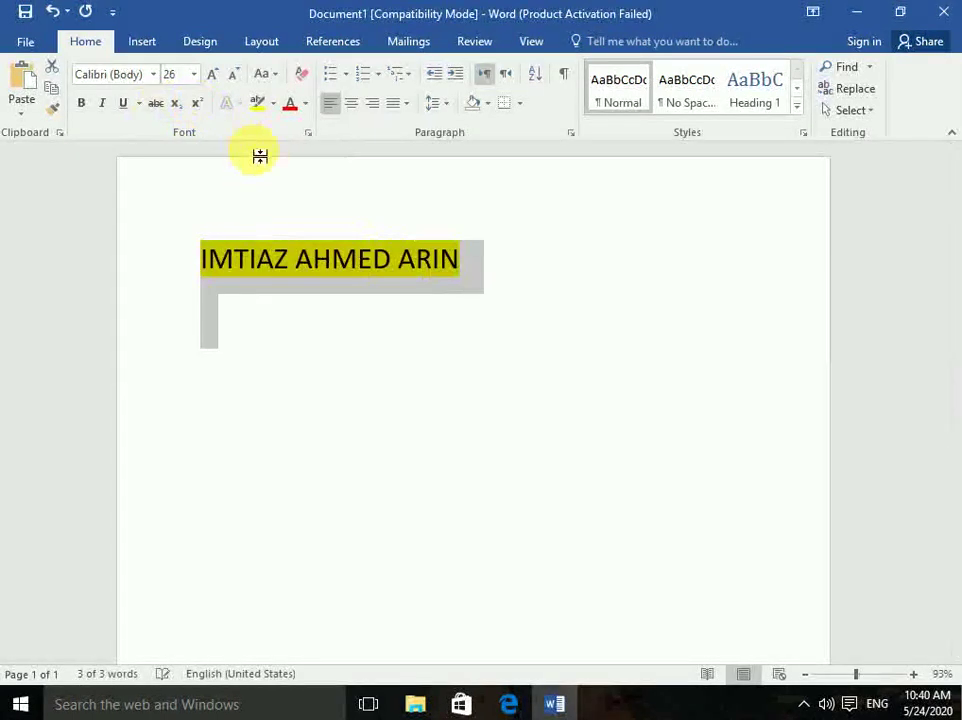
pyautogui.click(268, 167)
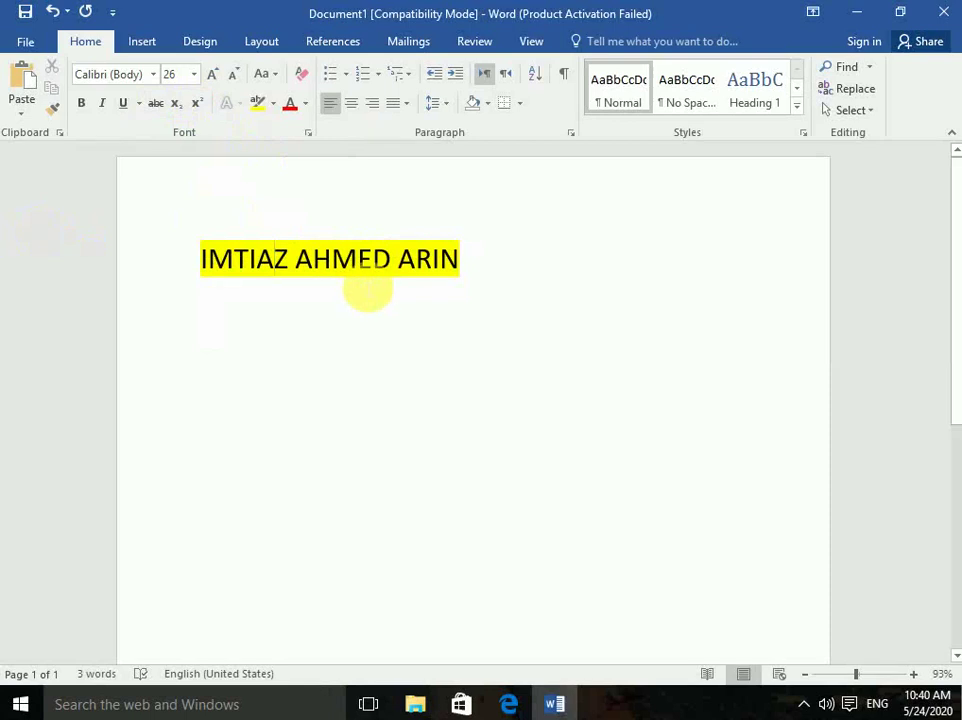
pyautogui.hotkey('ctrl', 'a')
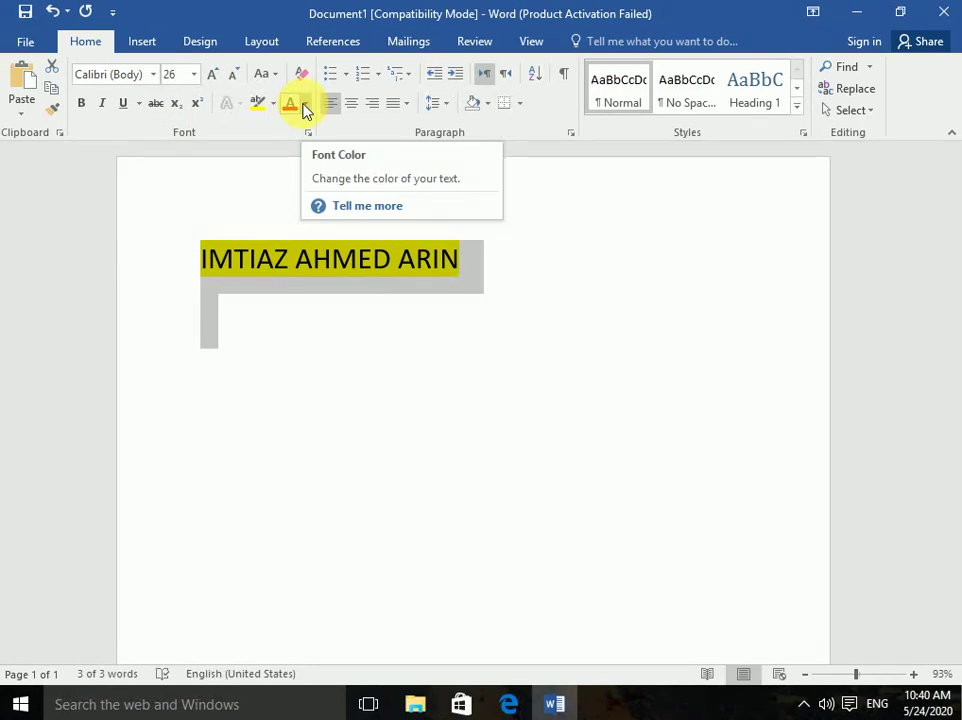
# - Colour the name green, then clear all formatting back to 11 pt Calibri
pyautogui.click(305, 104)
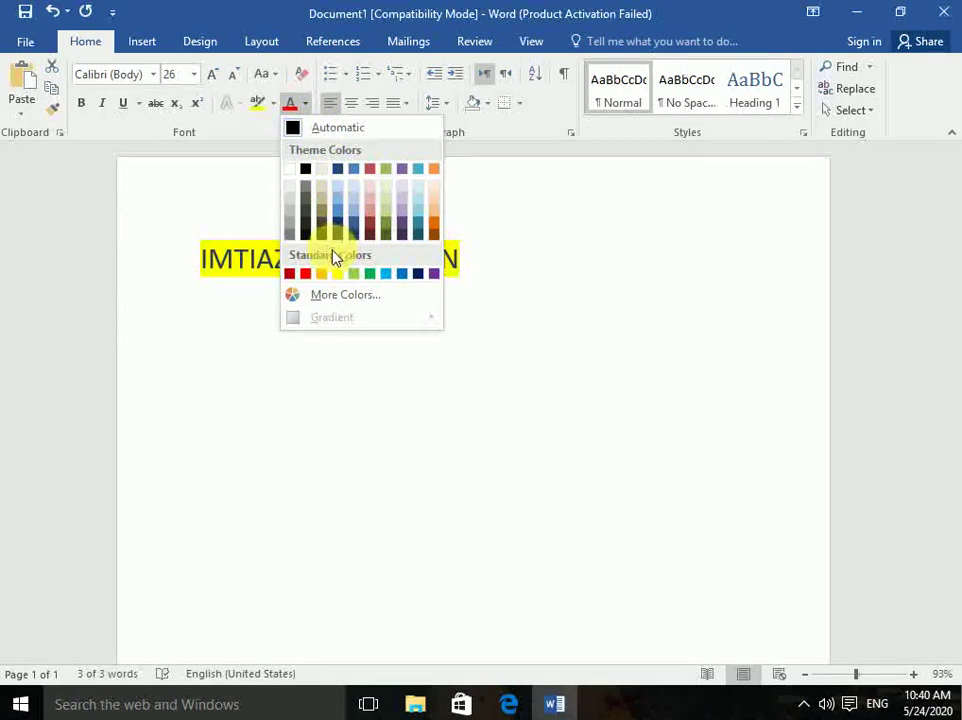
pyautogui.click(369, 274)
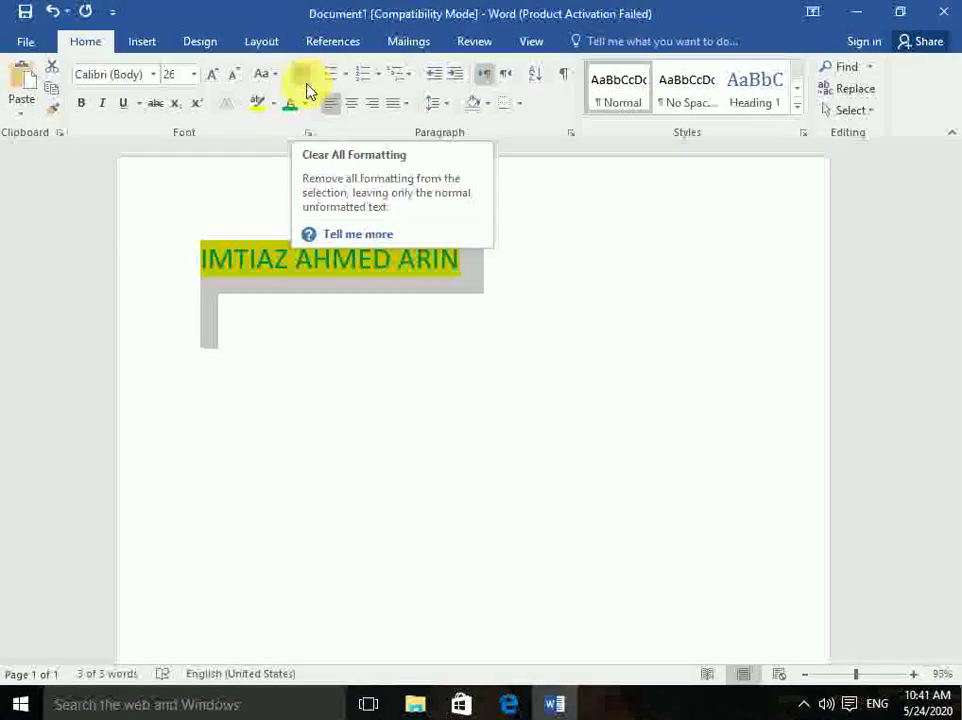
pyautogui.click(303, 80)
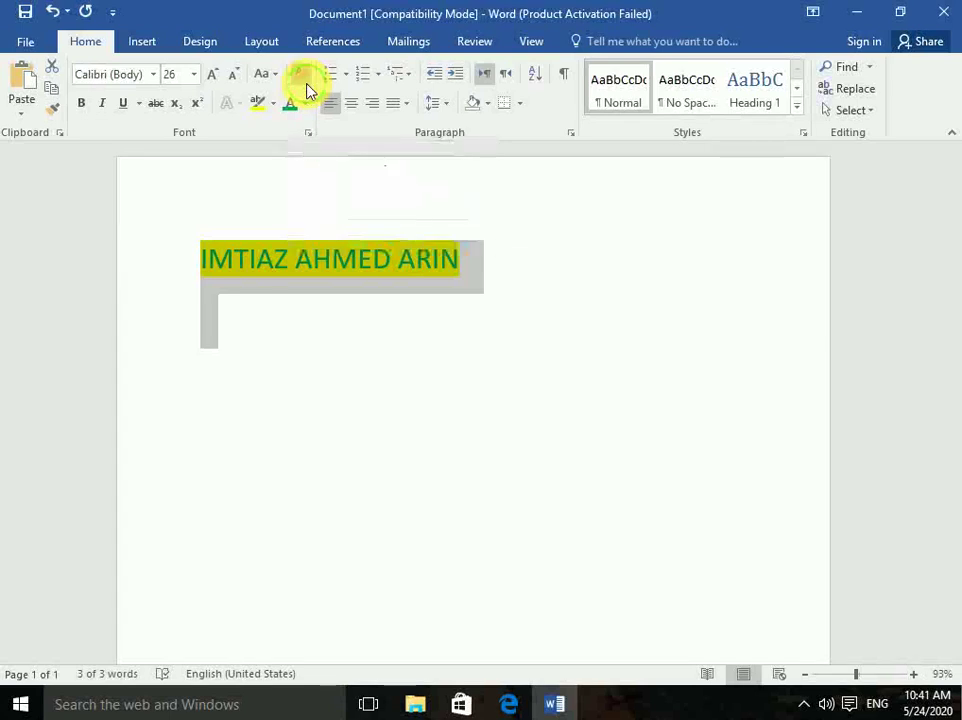
pyautogui.click(354, 191)
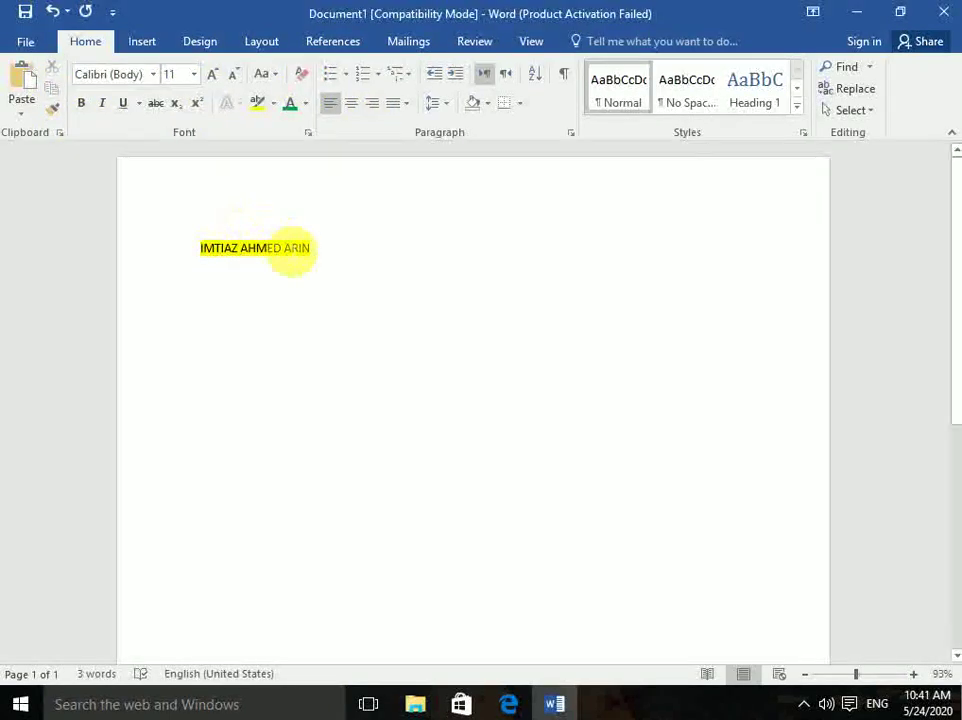
pyautogui.hotkey('ctrl', 'a')
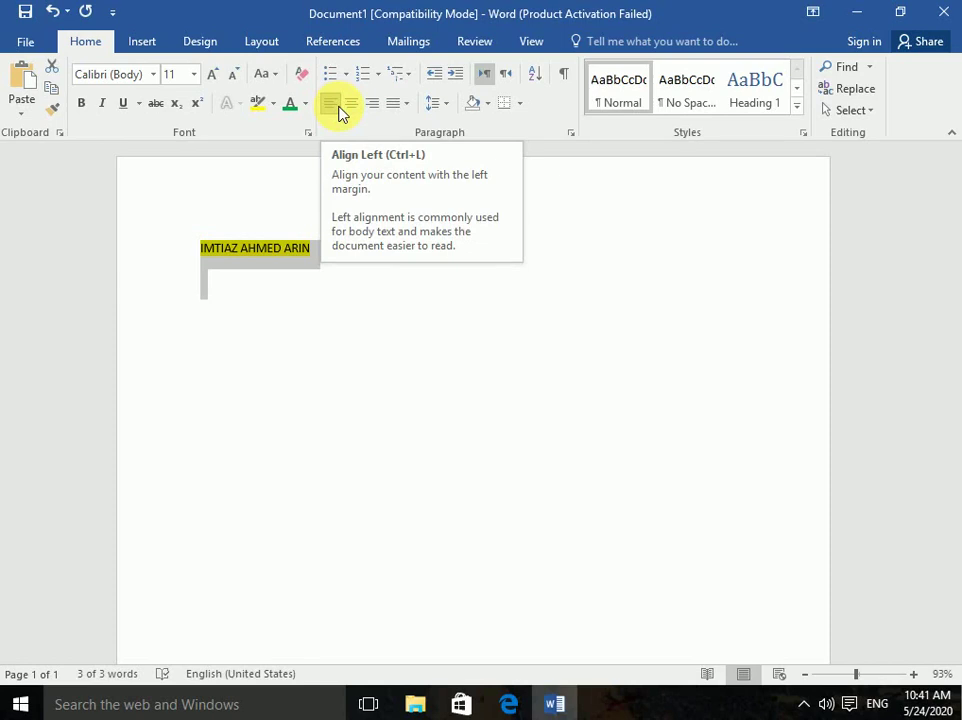
# - Try right, justify and left alignment on the name line, finishing with it centred
pyautogui.click(352, 107)
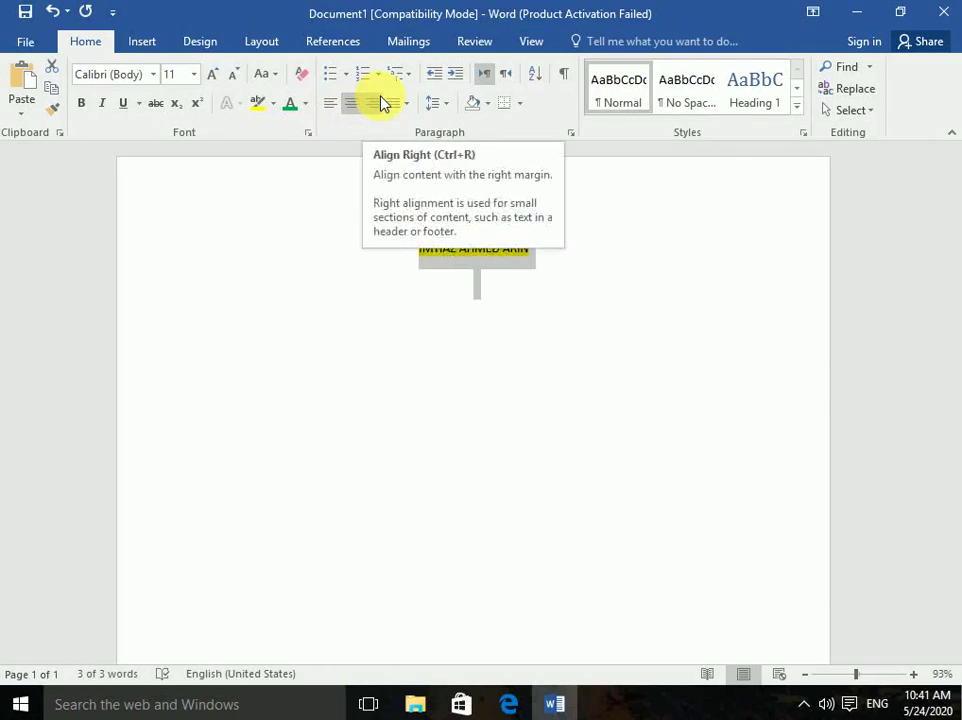
pyautogui.click(382, 101)
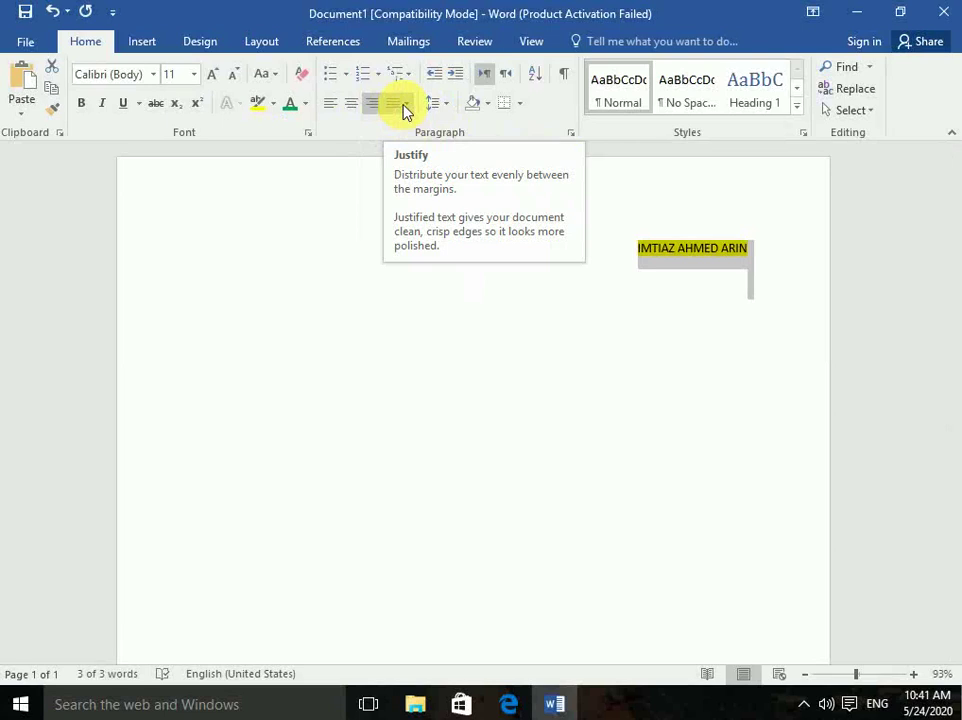
pyautogui.click(404, 103)
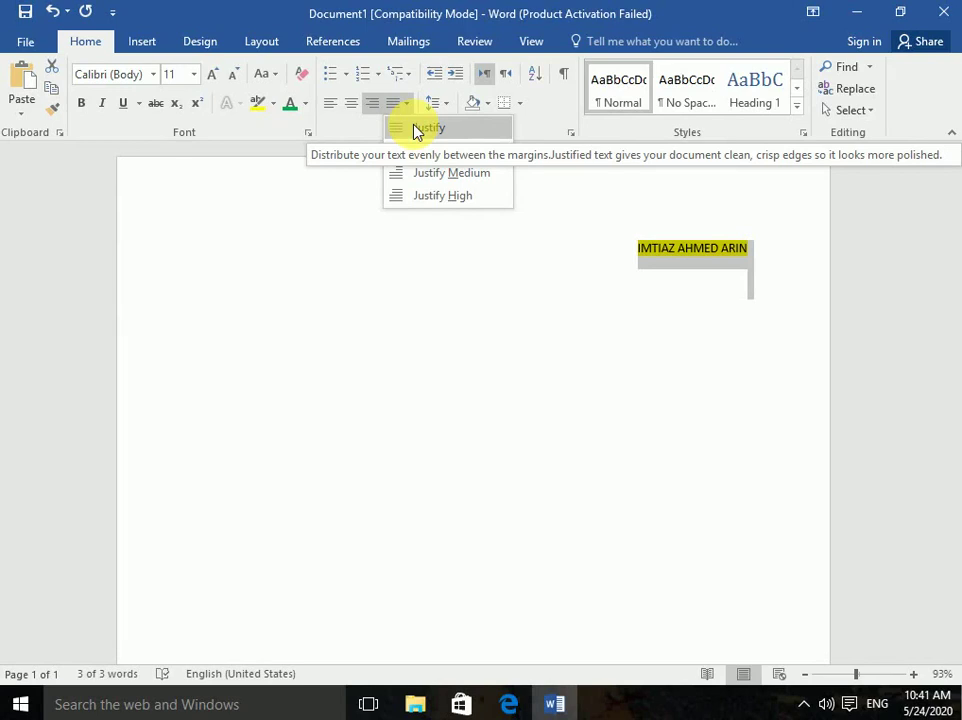
pyautogui.press('Escape')
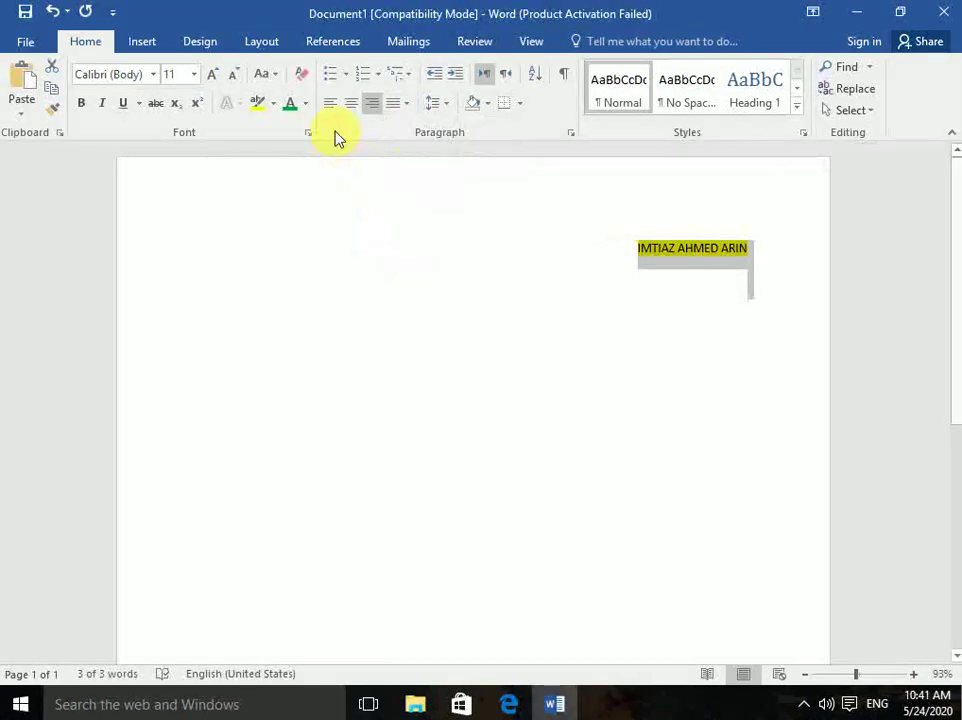
pyautogui.click(331, 110)
pyautogui.click(349, 106)
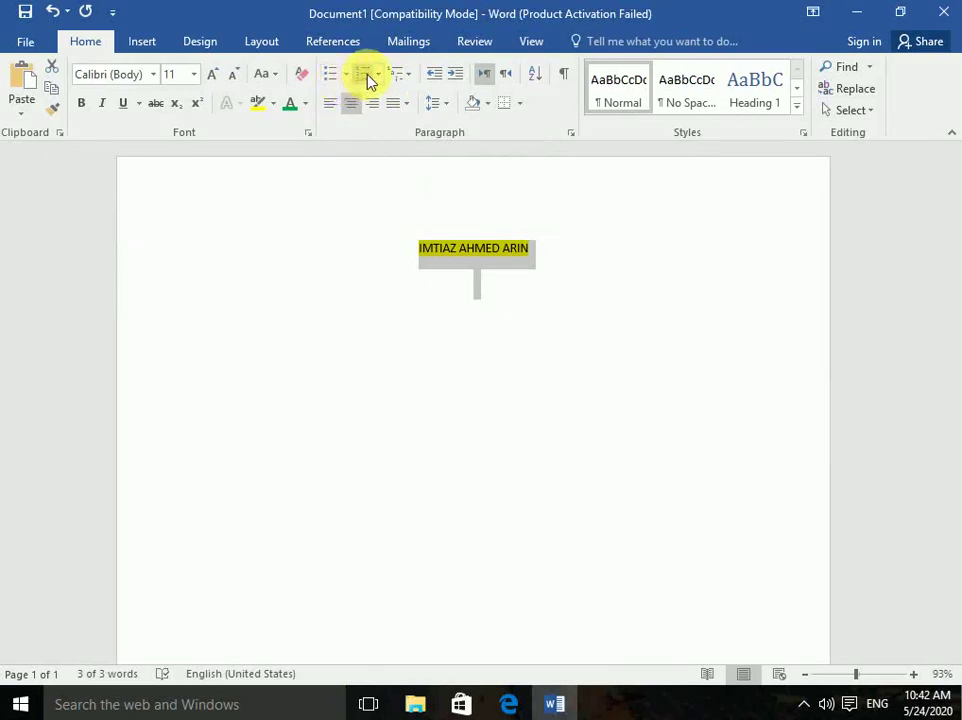
# - Mark the name line with a checkmark bullet after briefly trying 1. 2. 3. numbering
pyautogui.click(379, 76)
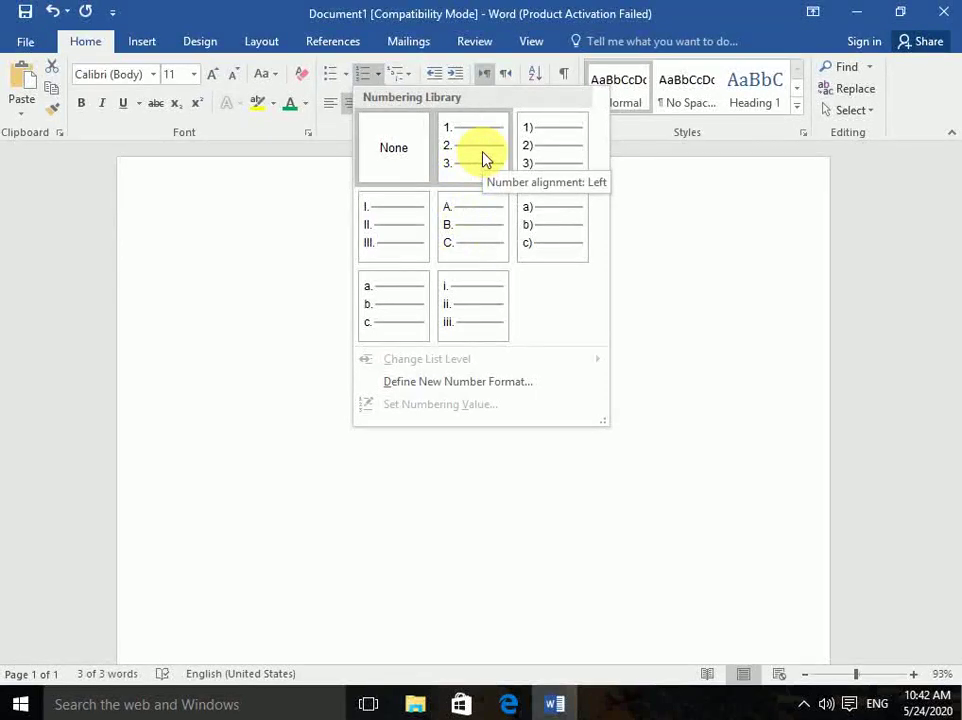
pyautogui.click(460, 163)
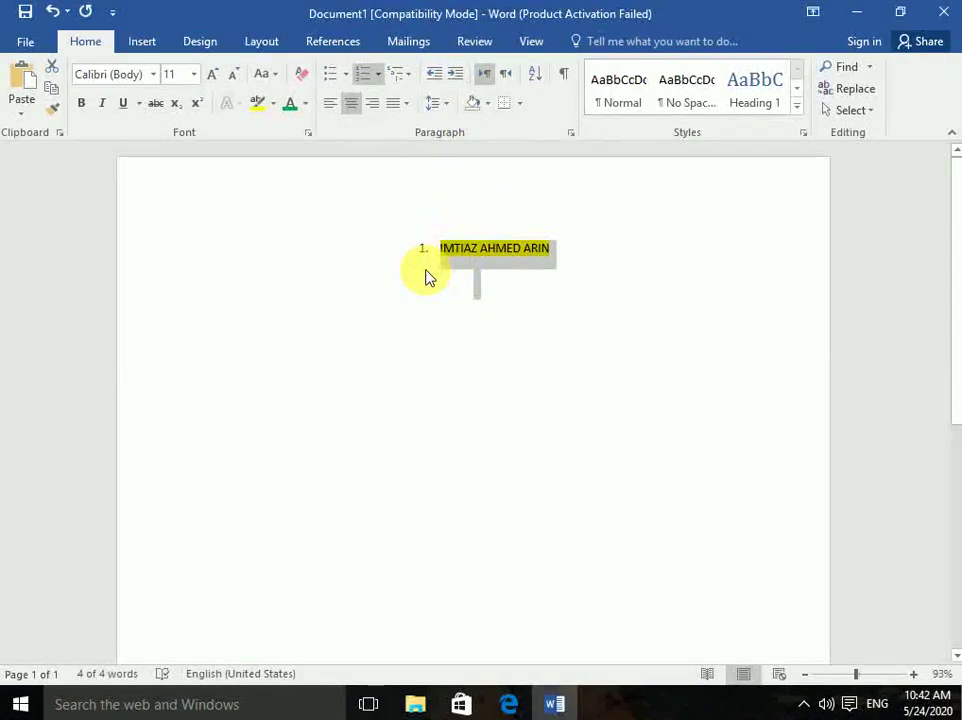
pyautogui.click(331, 78)
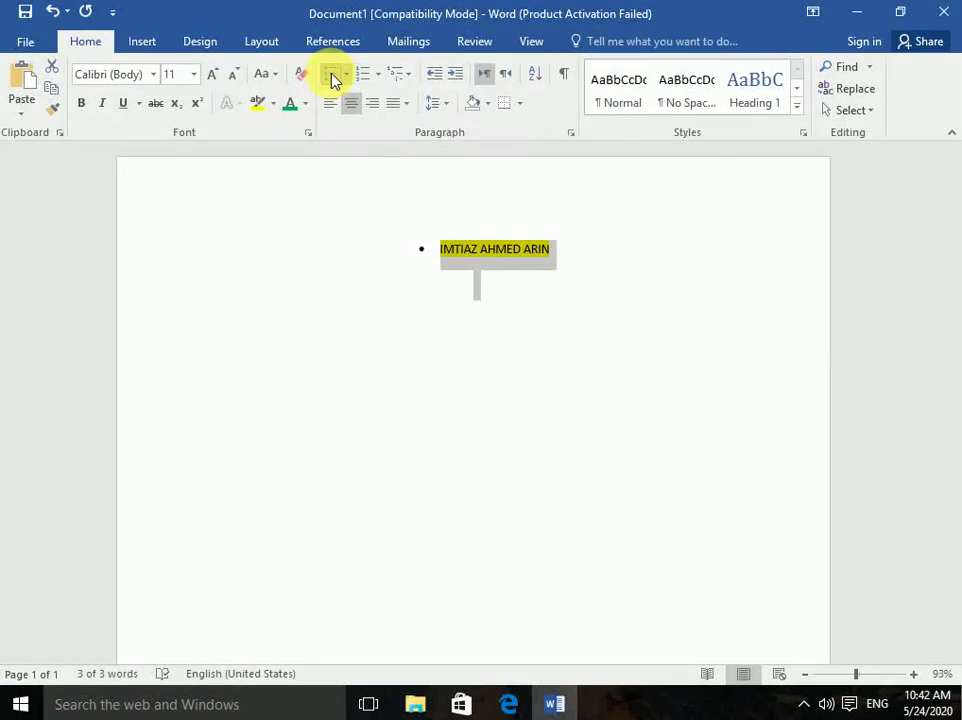
pyautogui.click(344, 75)
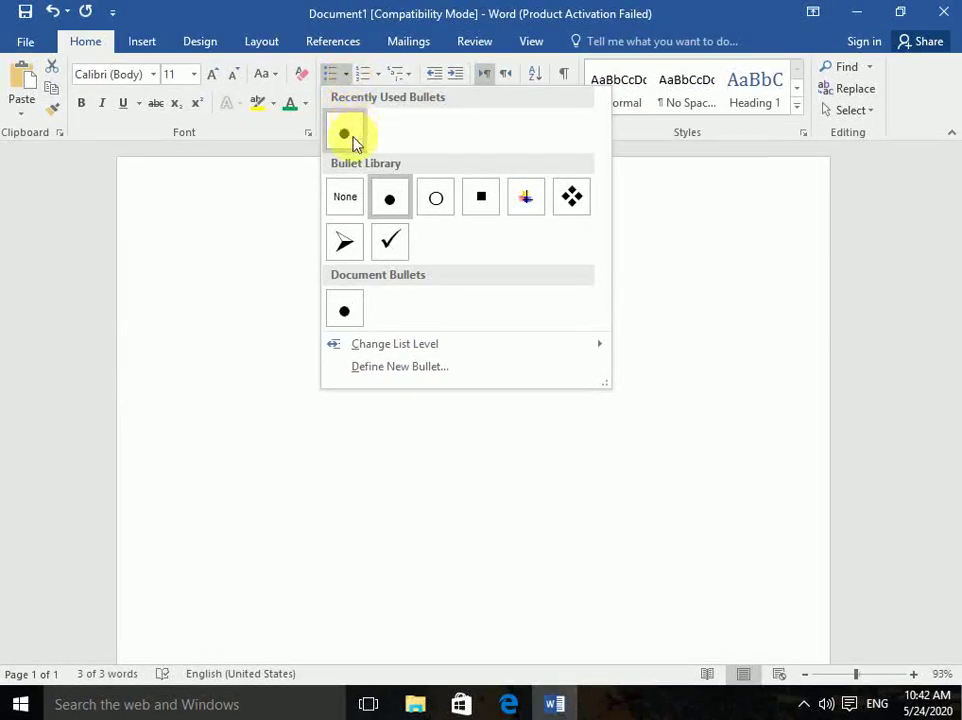
pyautogui.click(389, 236)
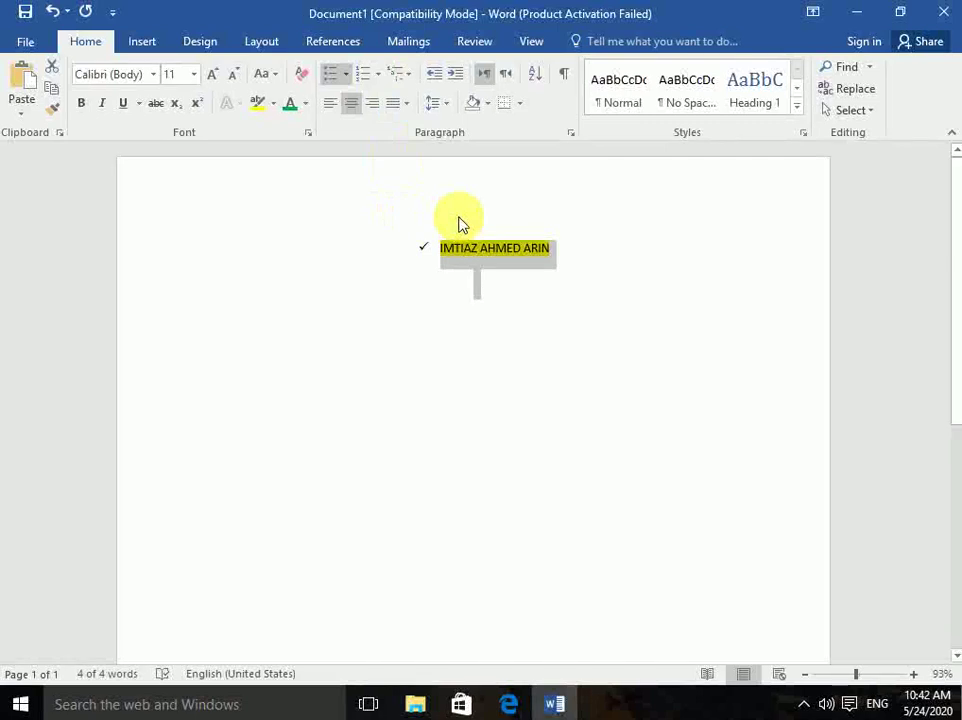
# - Set the name line's spacing to 1.0 and deselect the text
pyautogui.click(448, 108)
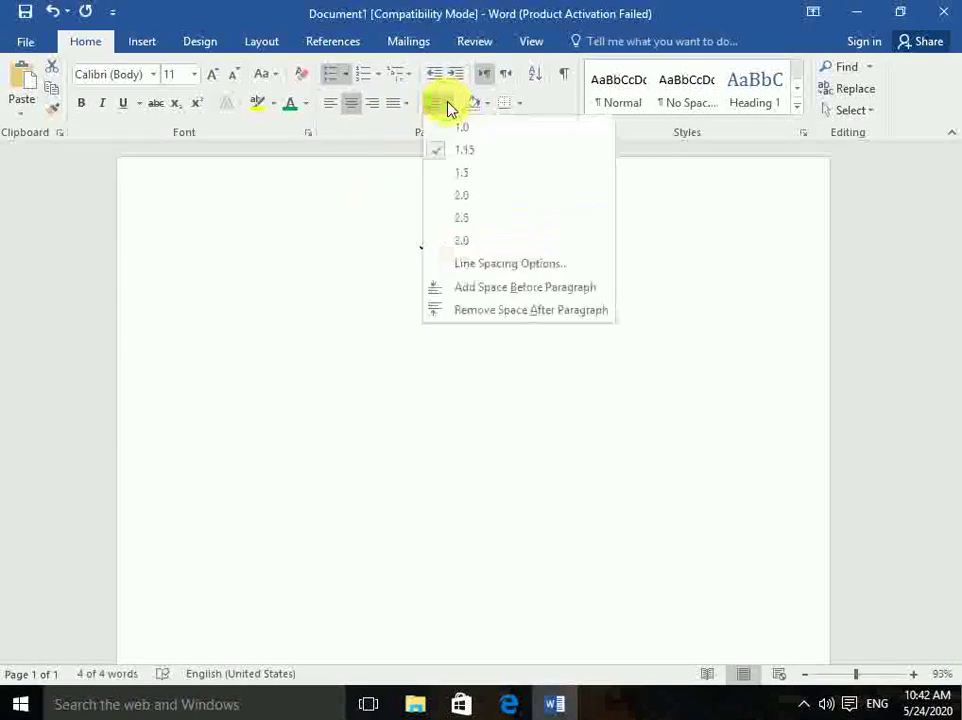
pyautogui.click(456, 128)
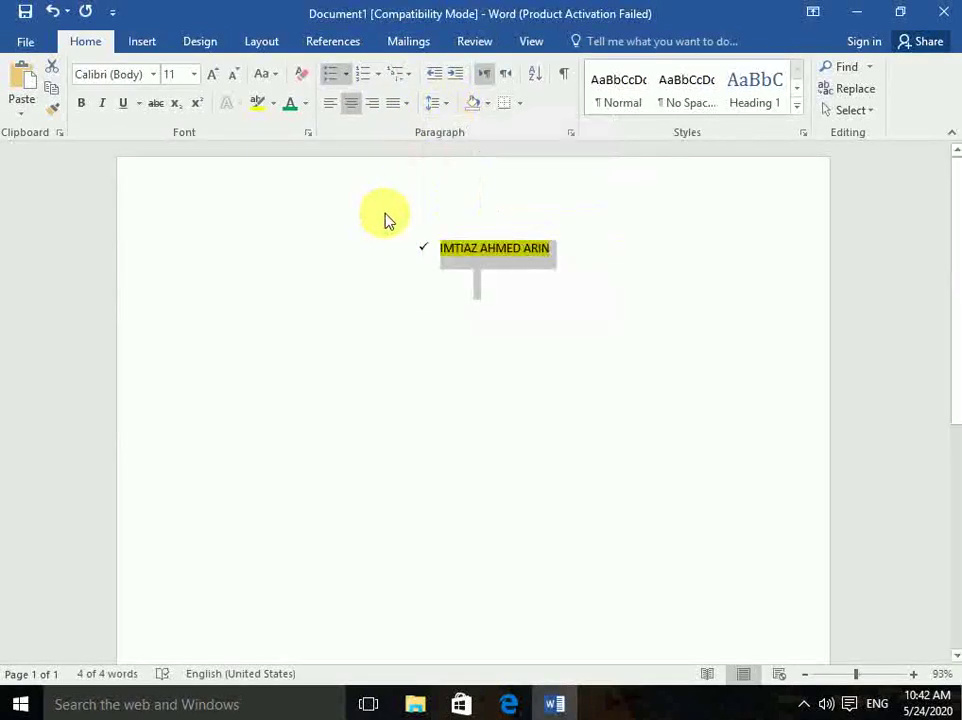
pyautogui.click(402, 221)
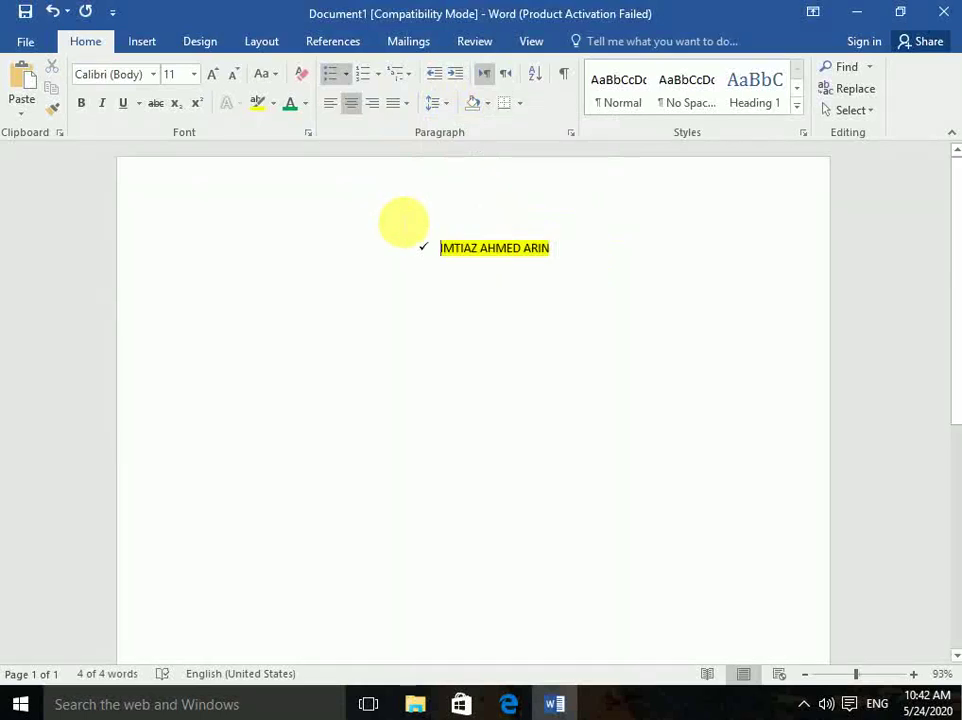
# - Replace the old name line with the three-word name retyped in capitals
pyautogui.hotkey('ctrl', 'g')
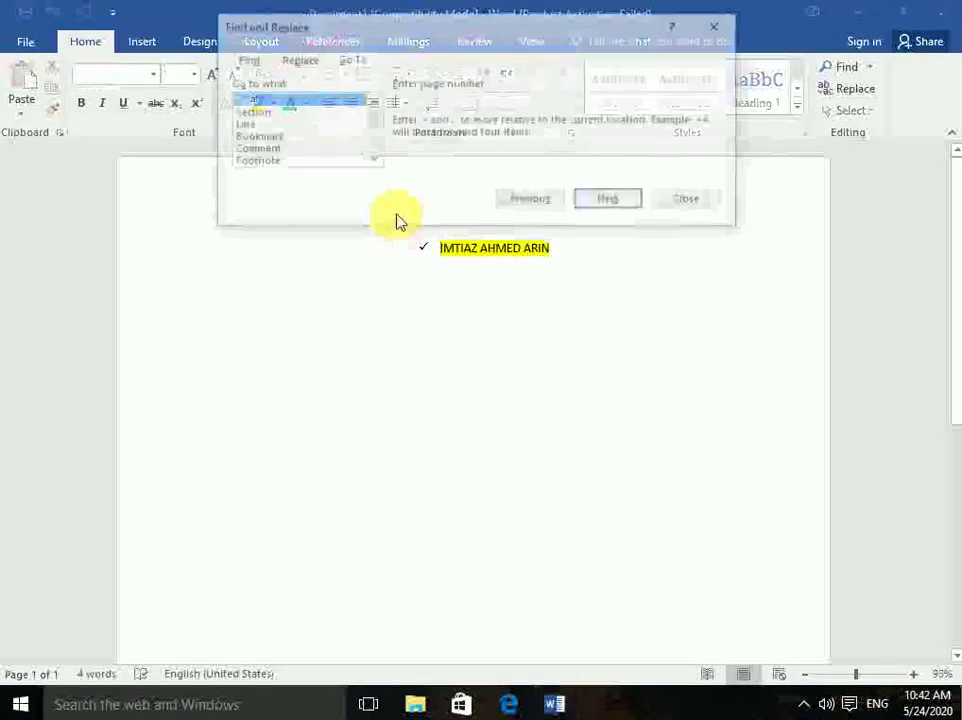
pyautogui.press('Escape')
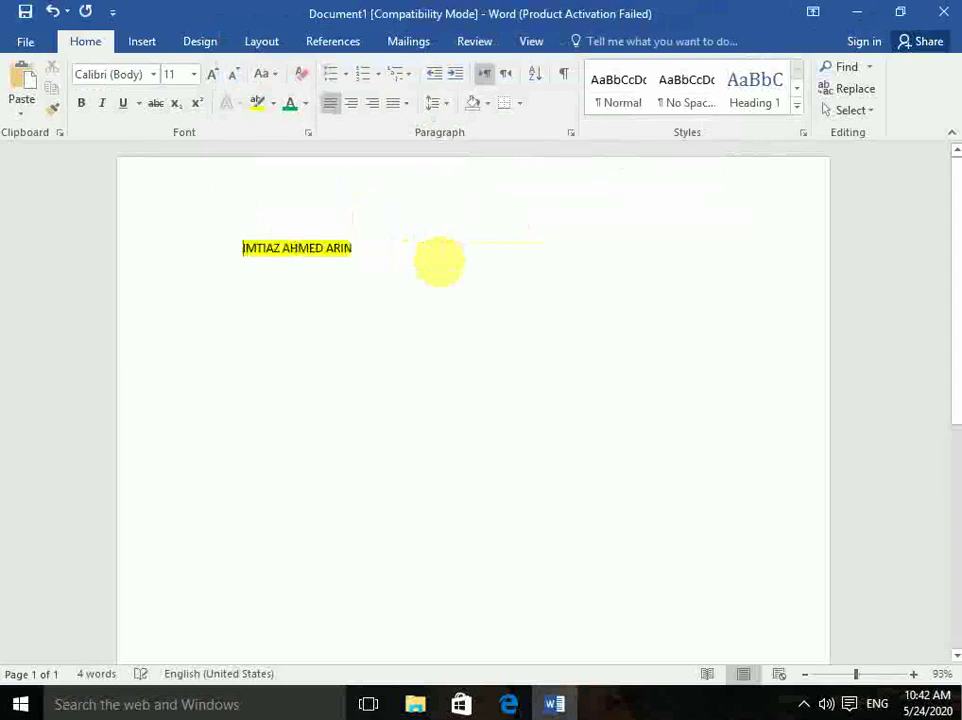
pyautogui.hotkey('ctrl', 'a')
pyautogui.press('Delete')
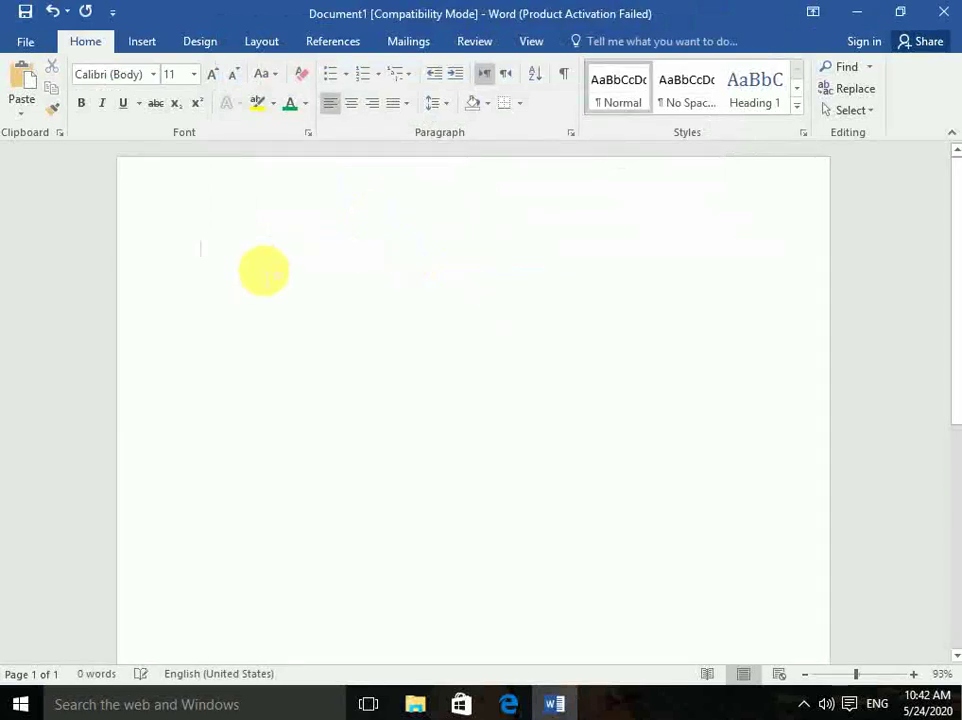
pyautogui.write('IMTIAZ')
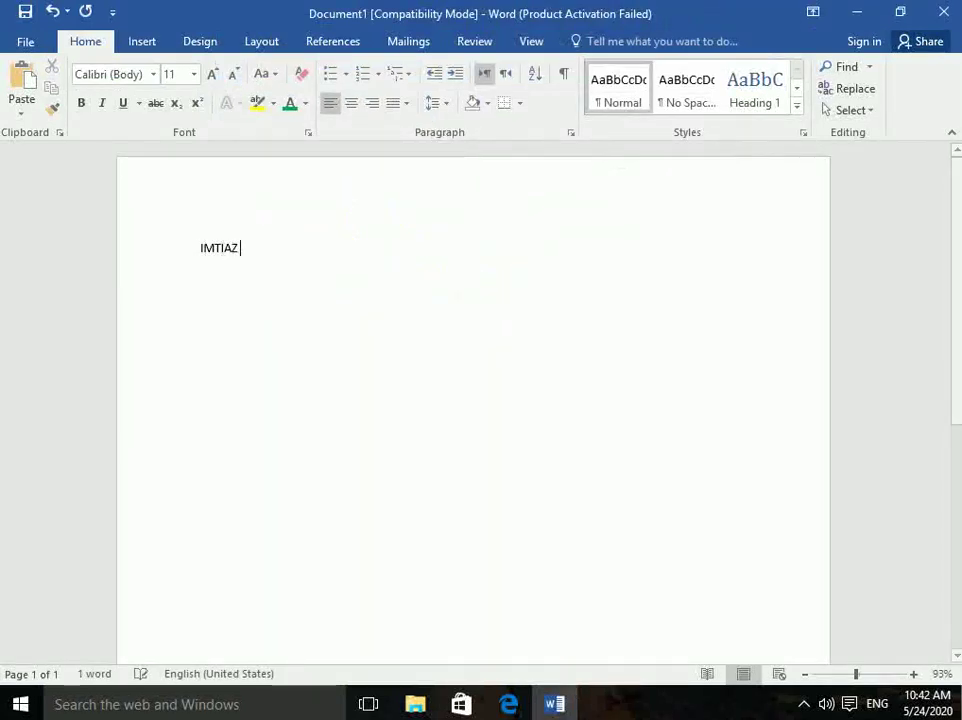
pyautogui.write(' AG')
pyautogui.press('BackSpace')
pyautogui.write('HM')
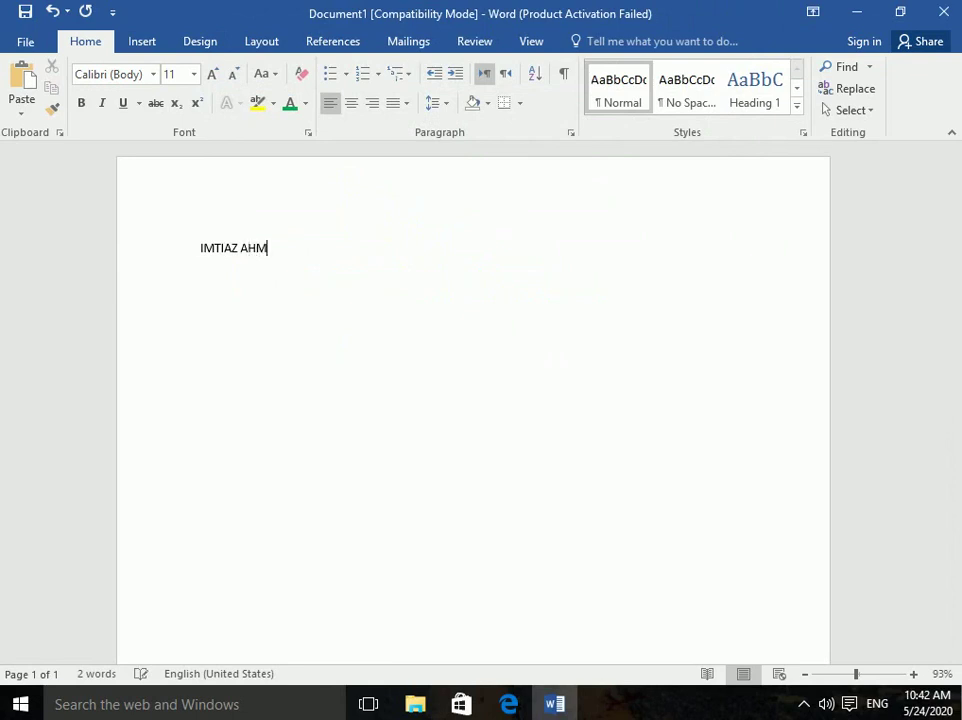
pyautogui.write('D')
pyautogui.press('BackSpace')
pyautogui.write('ED A')
pyautogui.write('RAIN')
# - Repeat the name many times to fill the page, then select all the text
pyautogui.hotkey('ctrl', 'g')
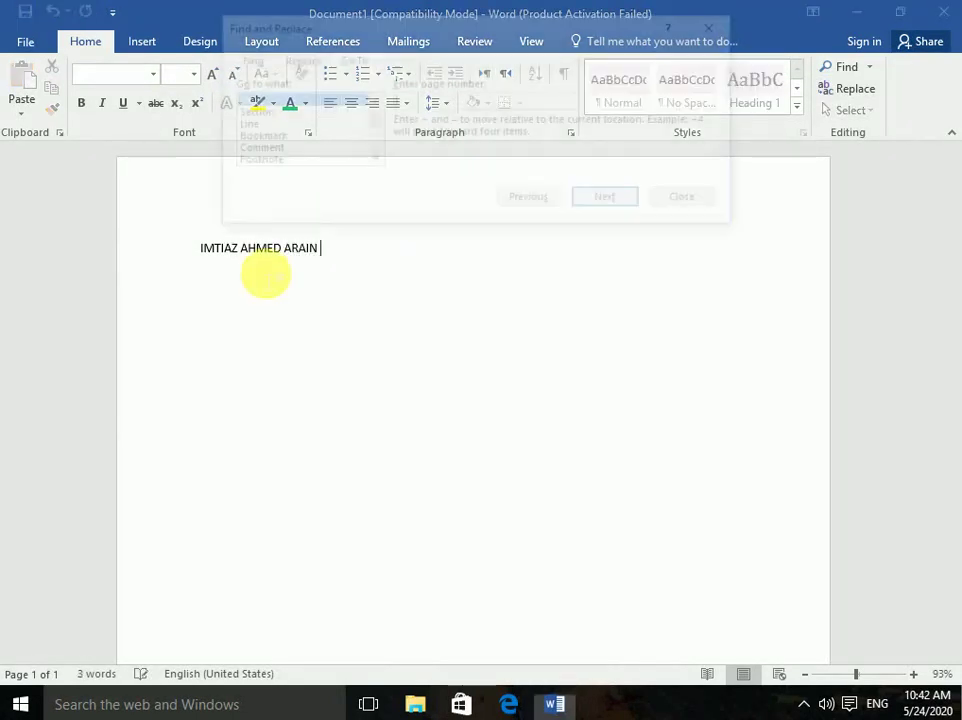
pyautogui.press('Escape')
pyautogui.press('F4')
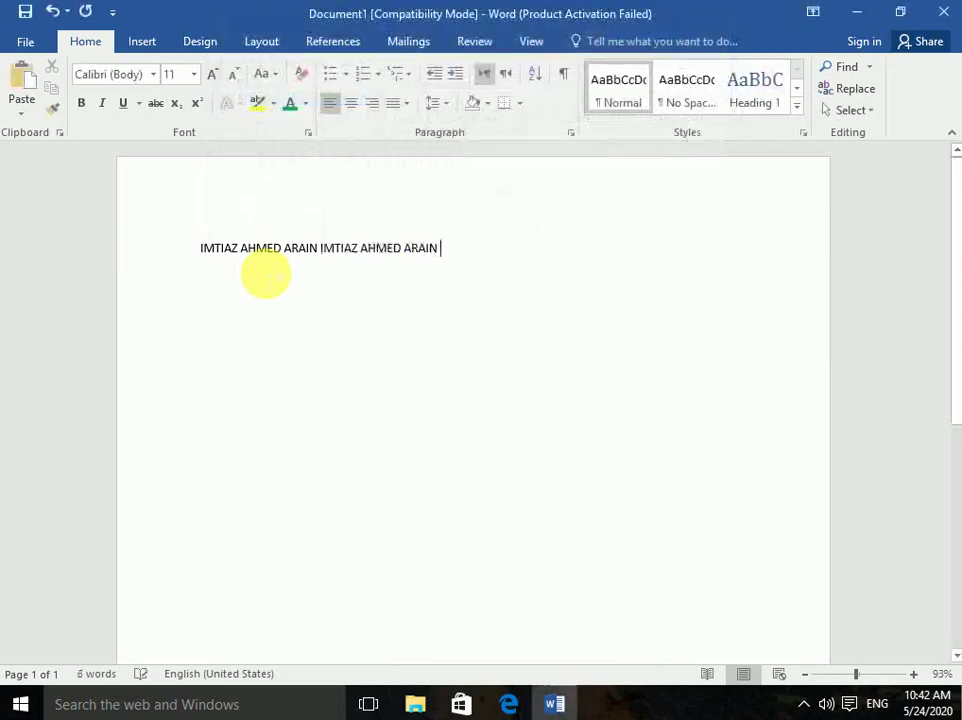
pyautogui.press('F4')
pyautogui.press('F4')
pyautogui.press('F4')
pyautogui.press('F4')
pyautogui.press('F4')
pyautogui.press('F4')
pyautogui.press('F4')
pyautogui.press('F4')
pyautogui.press('F4')
pyautogui.press('F4')
pyautogui.press('F4')
pyautogui.press('F4')
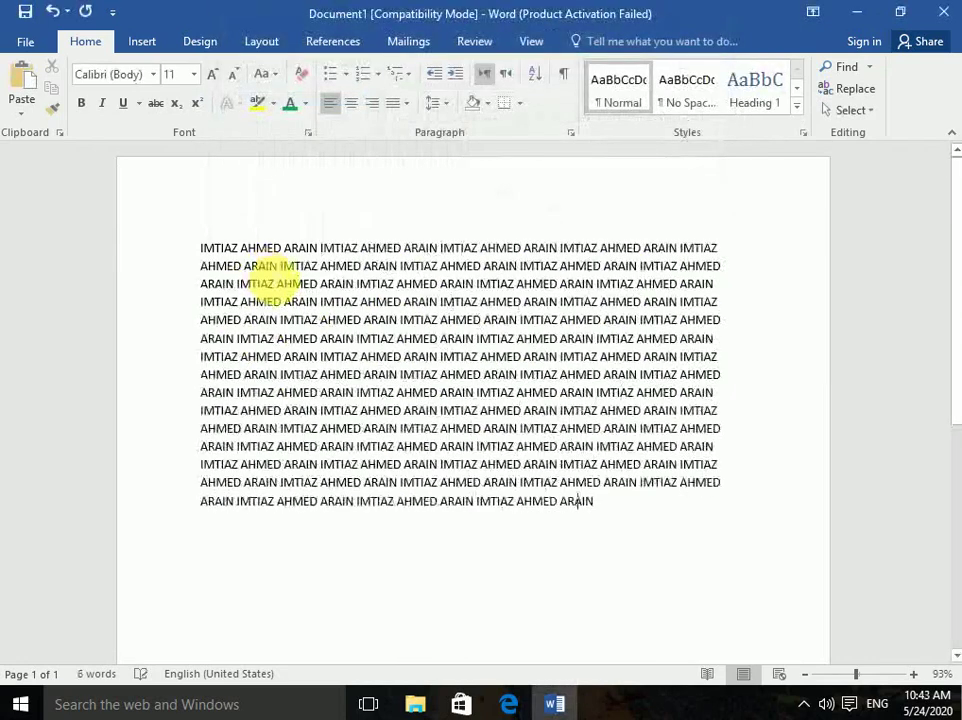
pyautogui.press('F4')
pyautogui.press('F4')
pyautogui.press('F4')
pyautogui.press('F4')
pyautogui.press('F4')
pyautogui.press('F4')
pyautogui.hotkey('ctrl', 'a')
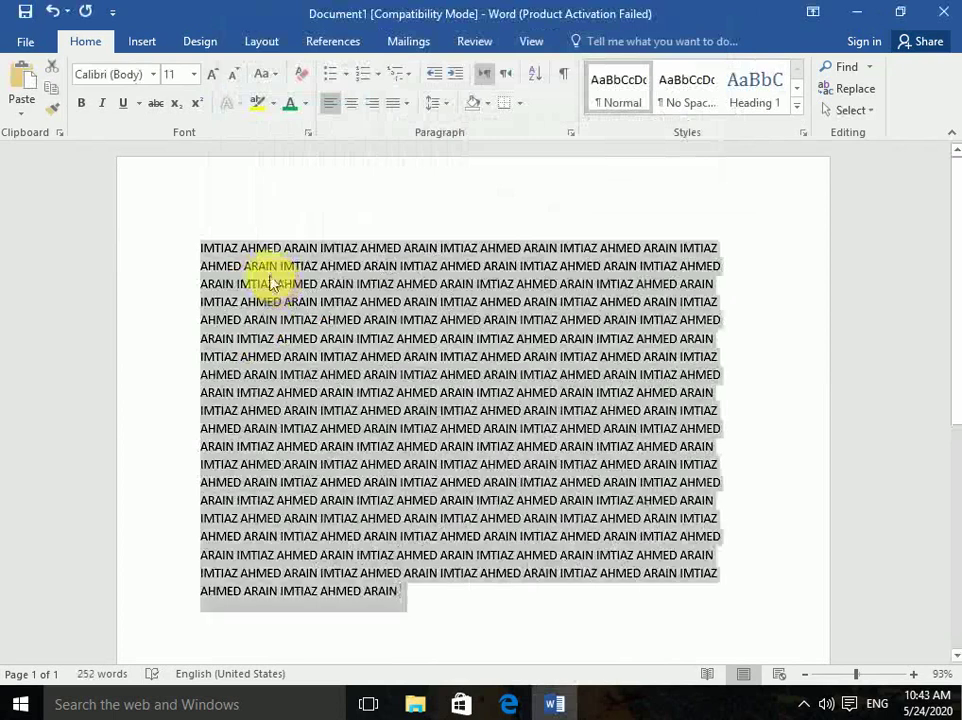
# - Apply 3.0 line spacing to the whole 252-word repeated-name block
pyautogui.click(441, 103)
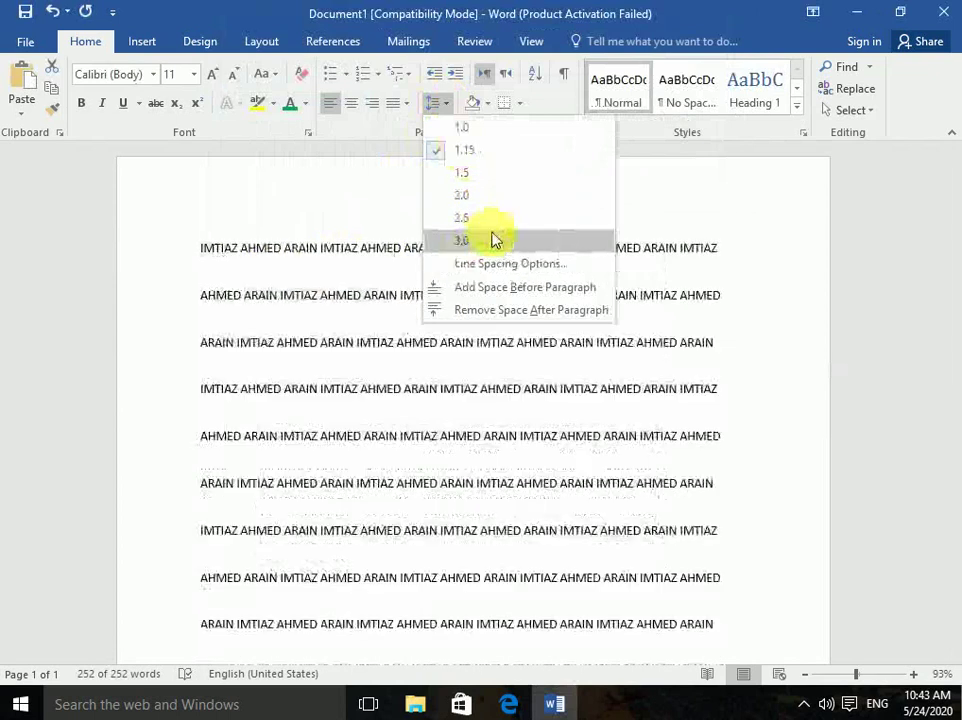
pyautogui.click(494, 240)
pyautogui.click(494, 206)
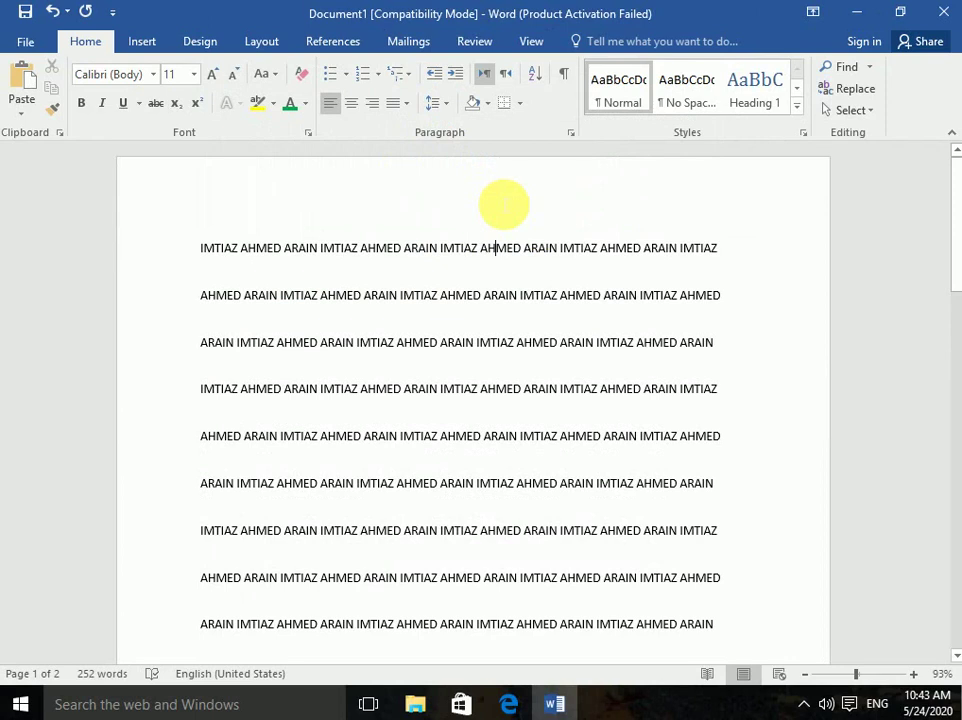
pyautogui.click(438, 103)
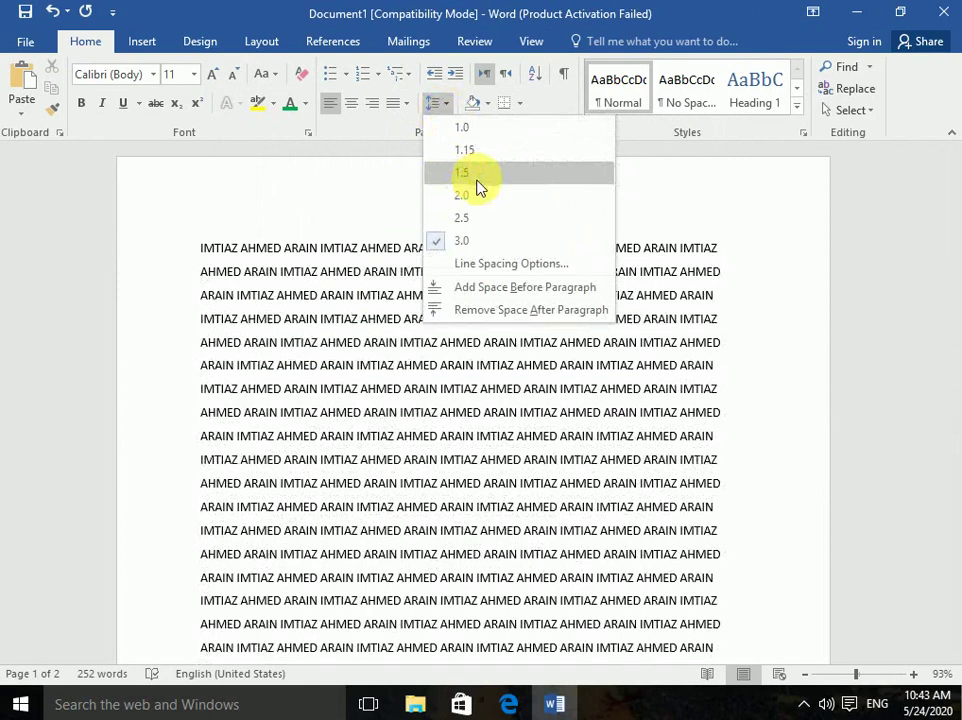
pyautogui.click(688, 192)
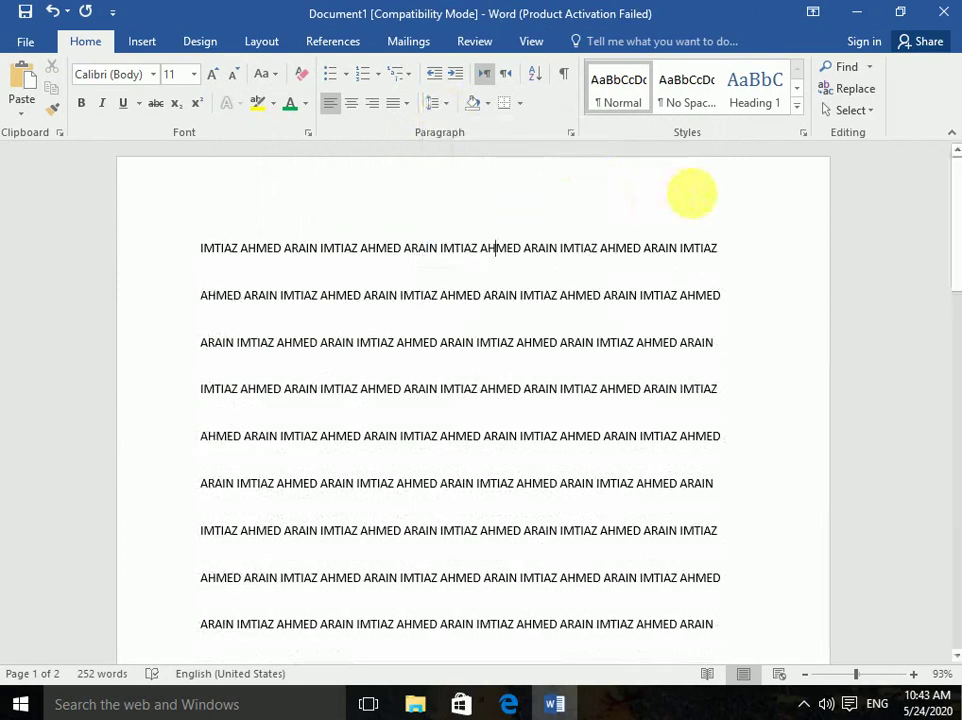
pyautogui.click(518, 104)
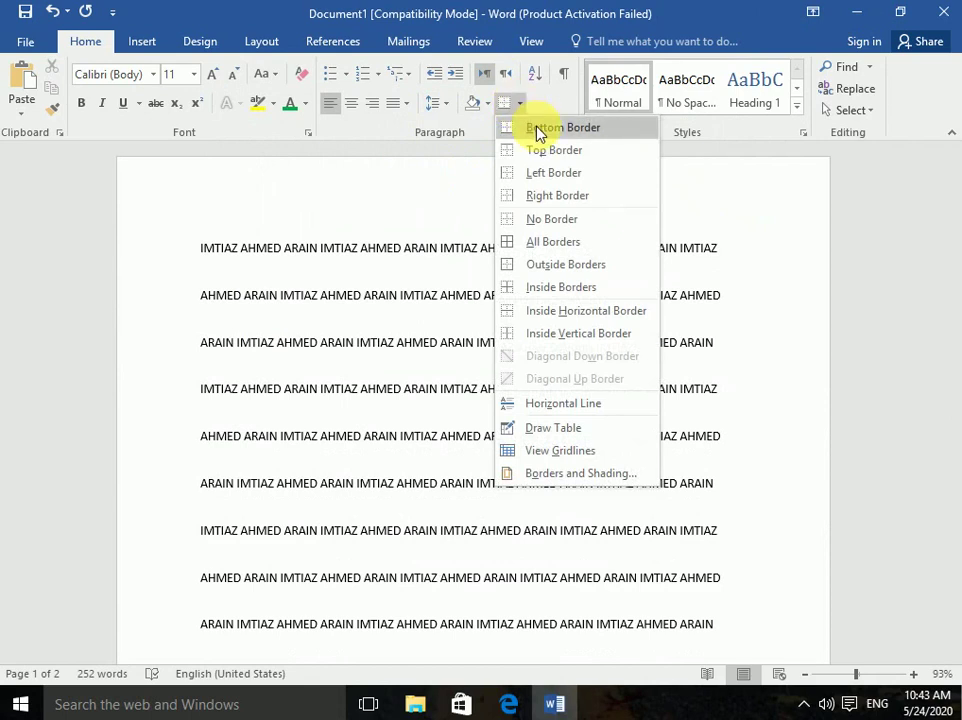
pyautogui.click(547, 150)
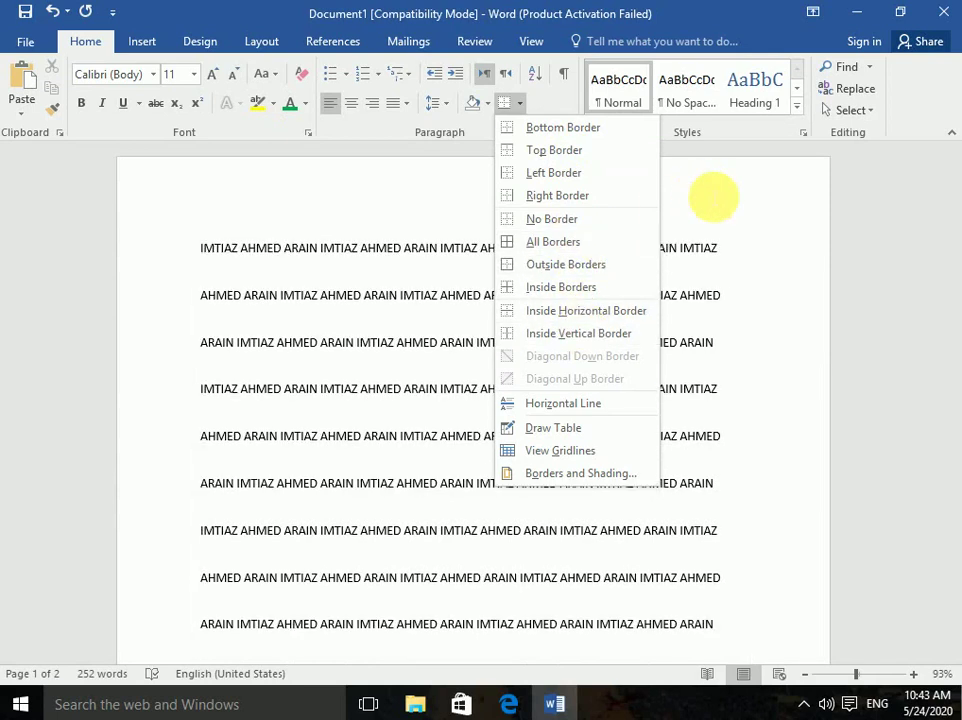
pyautogui.click(713, 197)
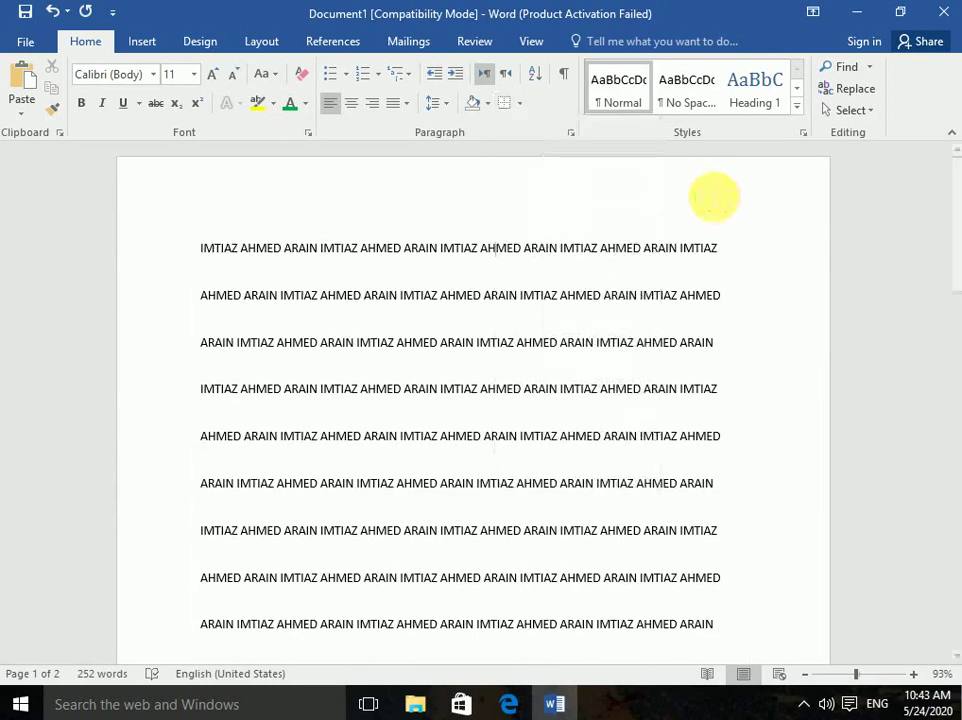
# - Shade the repeated-name text with Tan, Background 2
pyautogui.click(487, 104)
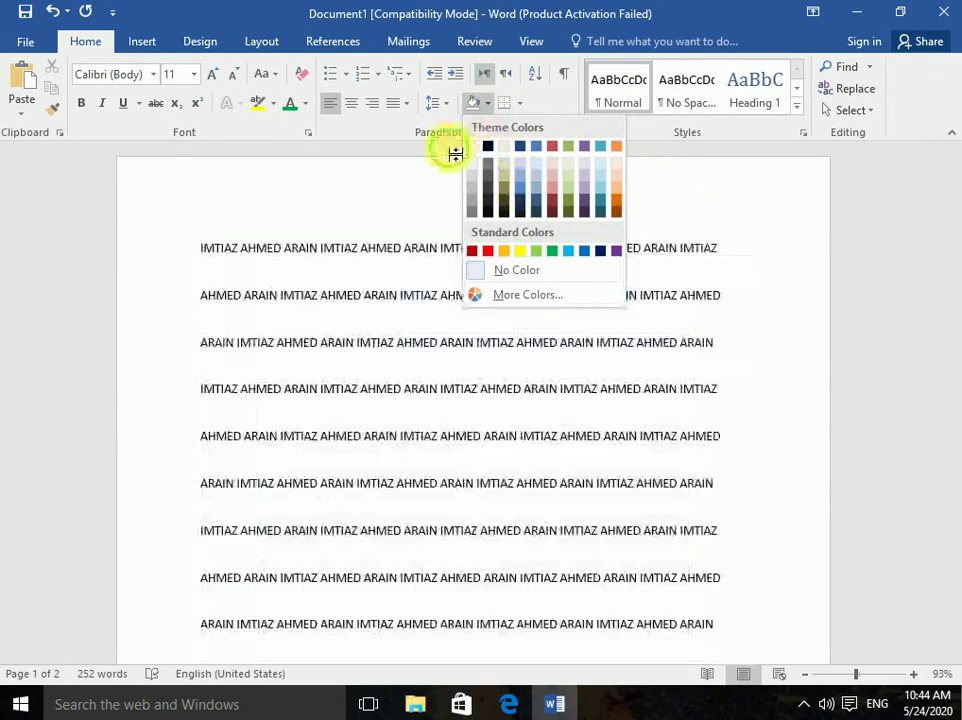
pyautogui.click(455, 155)
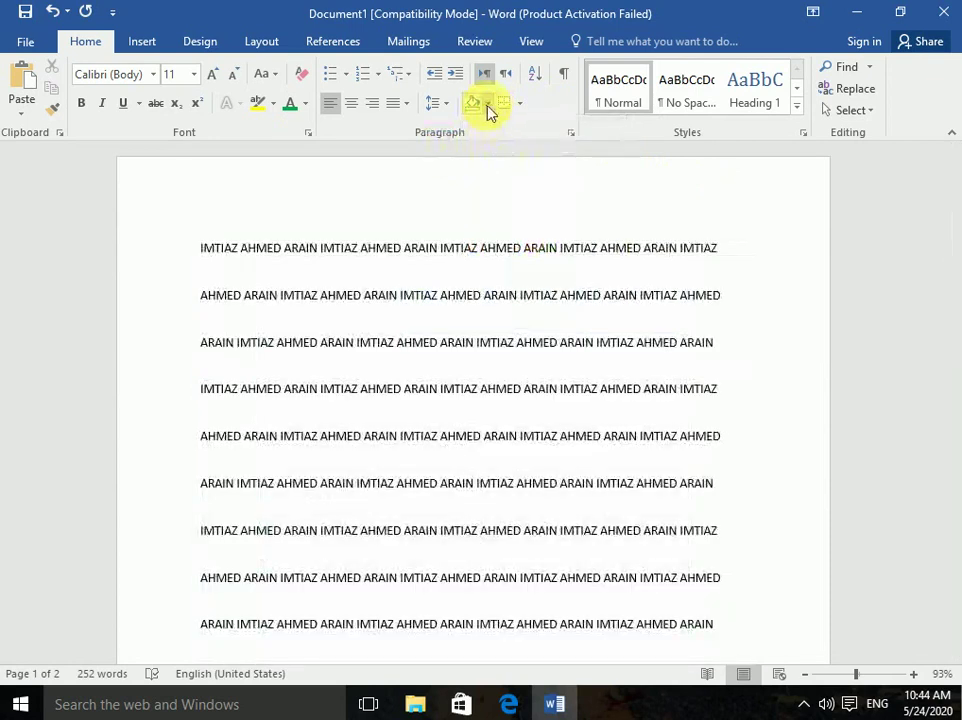
pyautogui.click(489, 110)
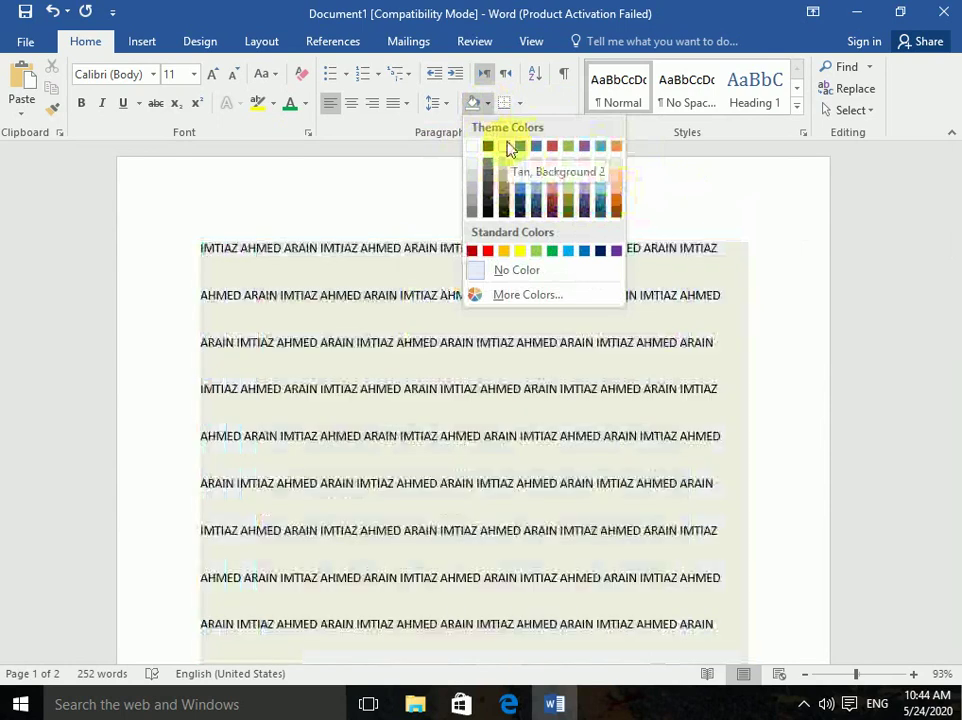
pyautogui.click(504, 146)
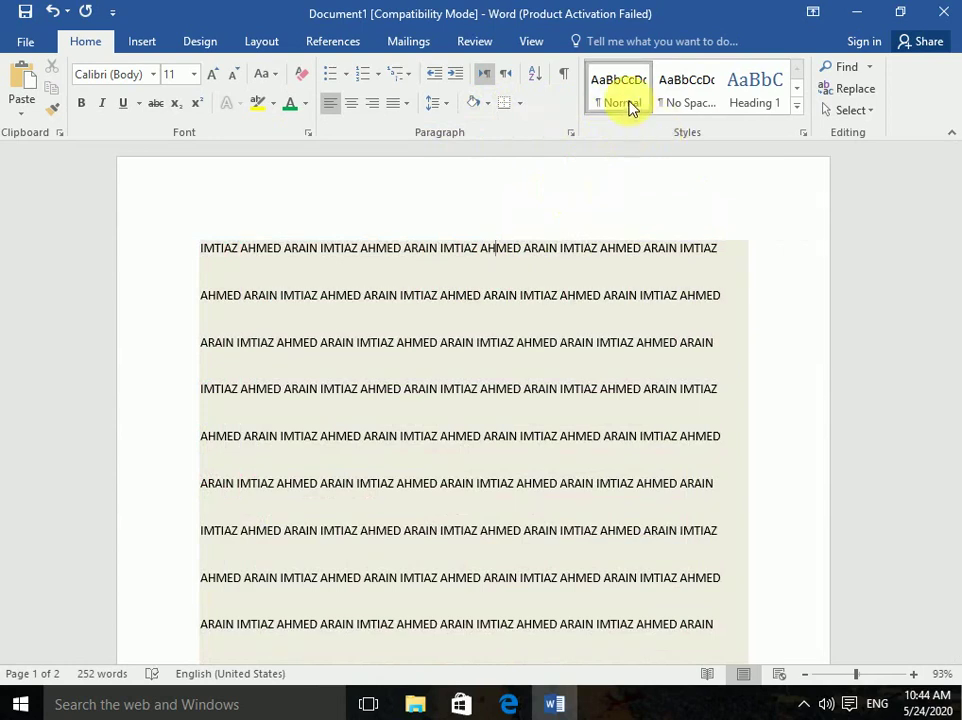
# - Preview No Spacing, Heading 1 and Subtitle, then choose Create a Style from the Styles gallery
pyautogui.click(668, 92)
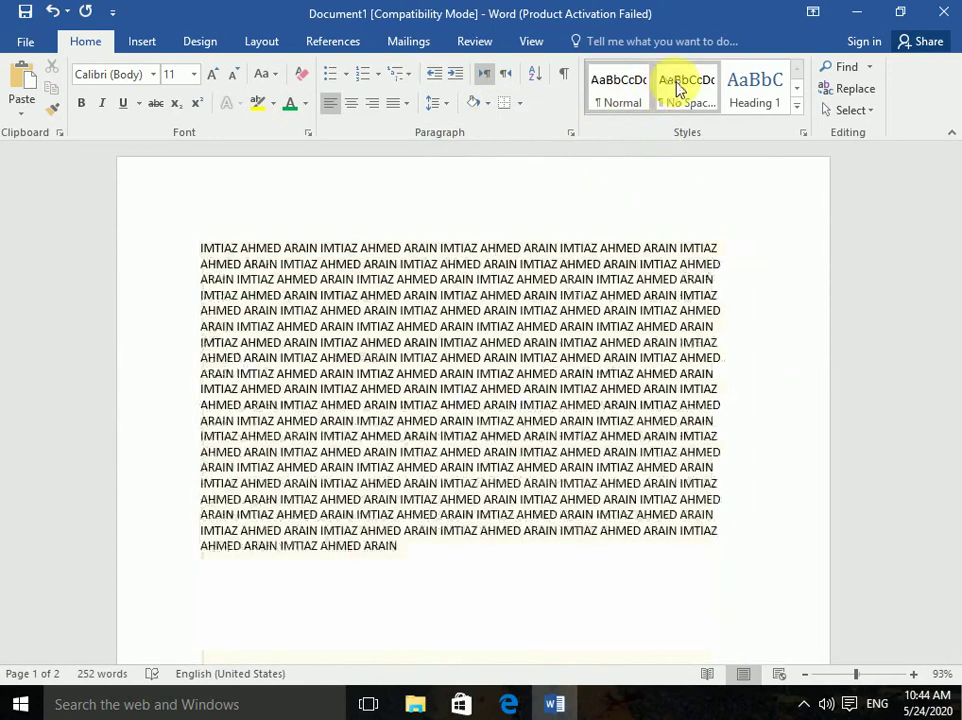
pyautogui.click(758, 90)
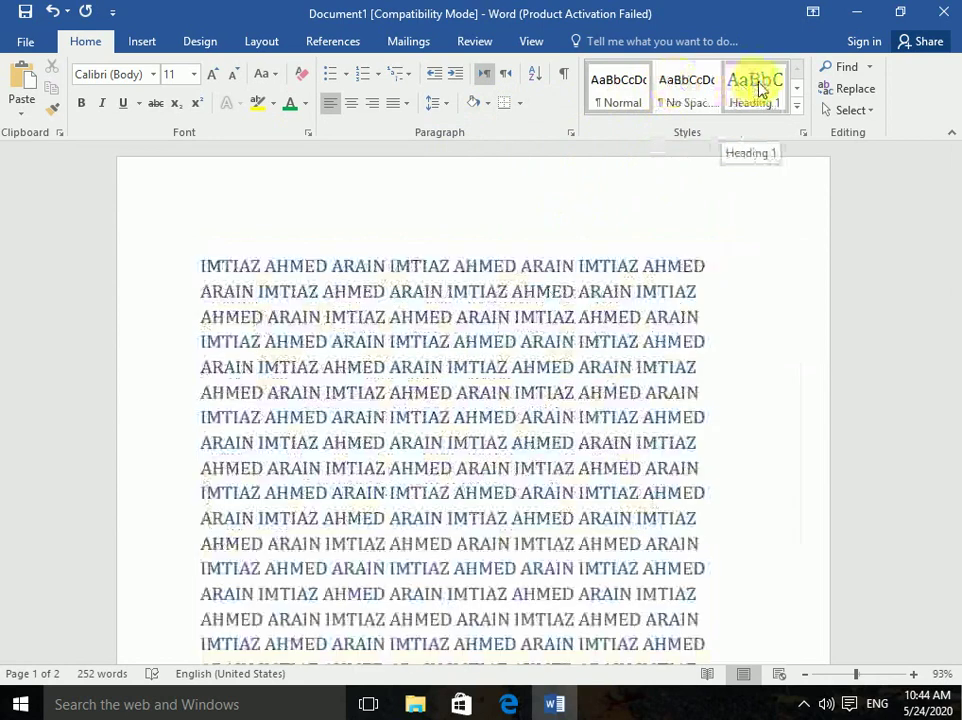
pyautogui.click(795, 89)
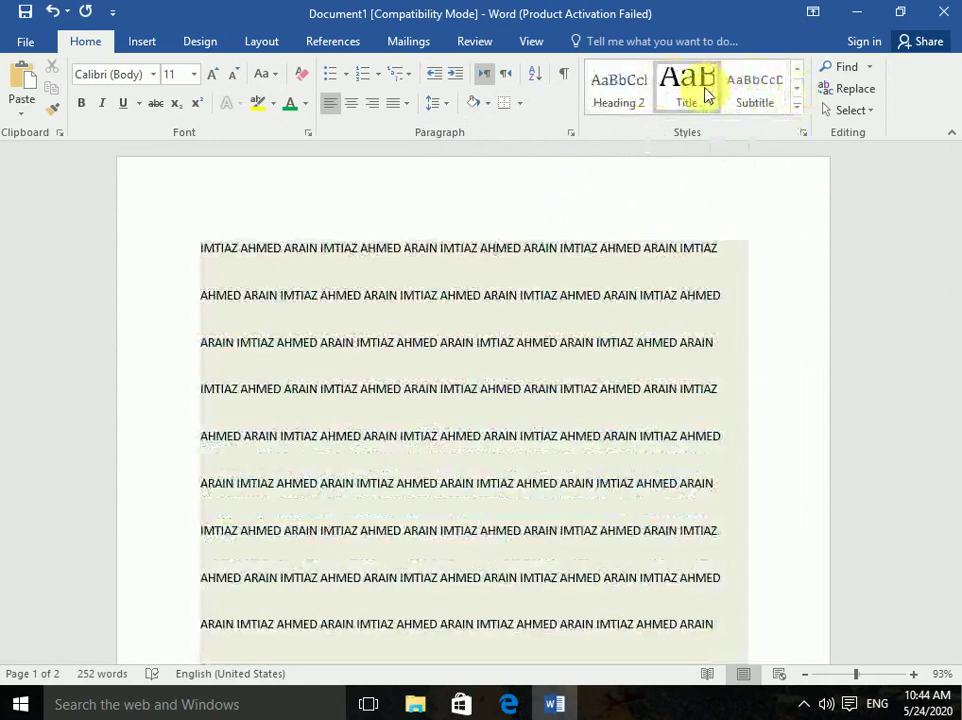
pyautogui.click(755, 90)
pyautogui.click(795, 108)
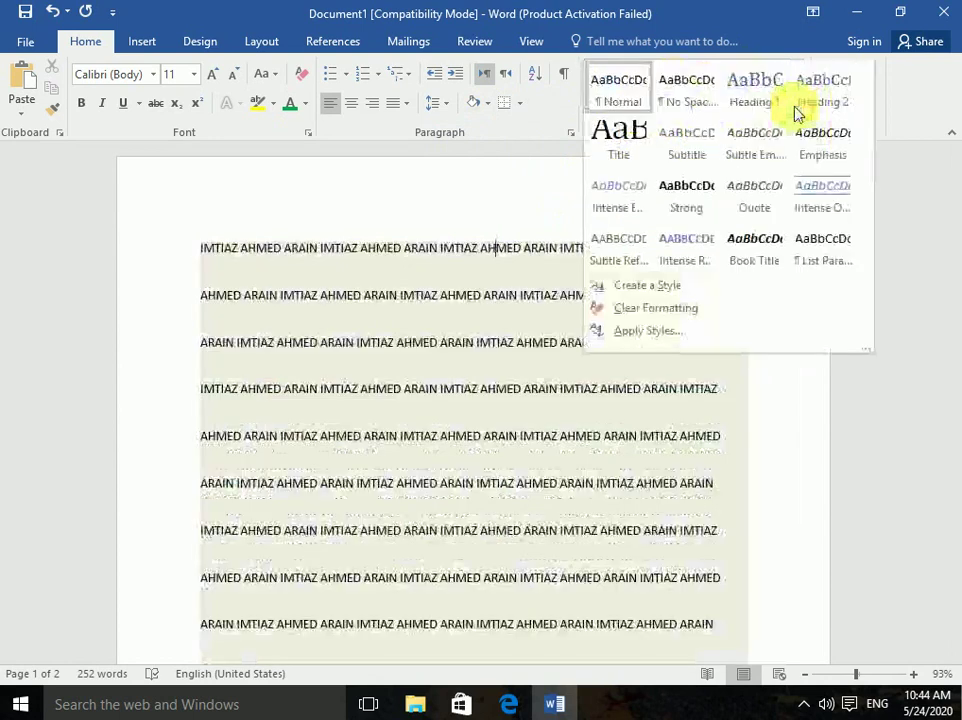
pyautogui.click(691, 287)
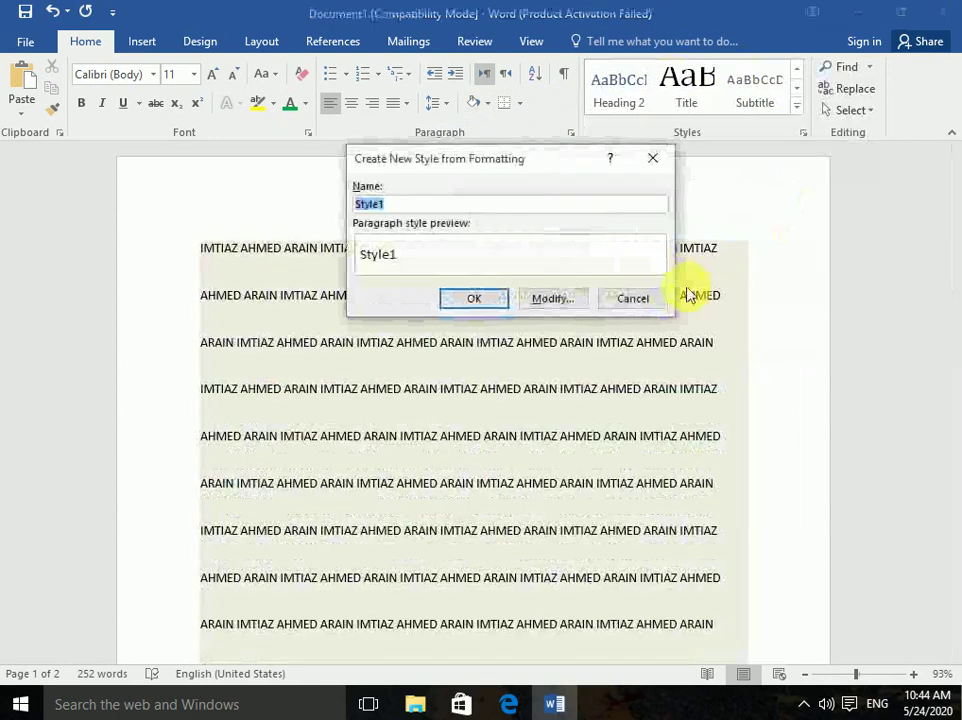
# - Give the new style Algerian font, red colour and bold, and apply it to the text
pyautogui.click(553, 300)
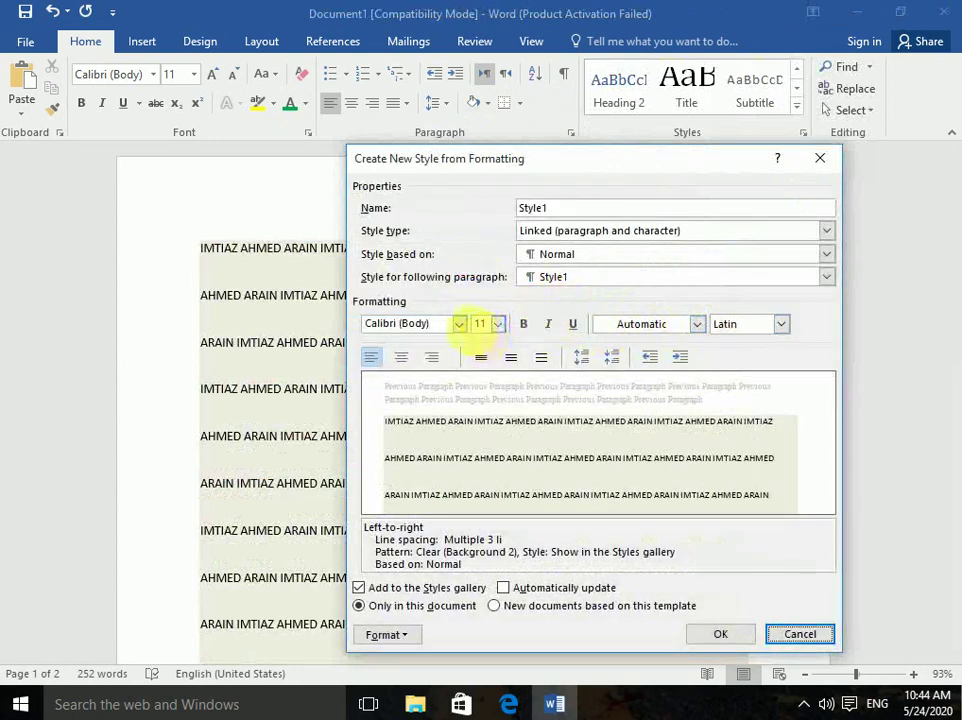
pyautogui.click(458, 324)
pyautogui.click(478, 429)
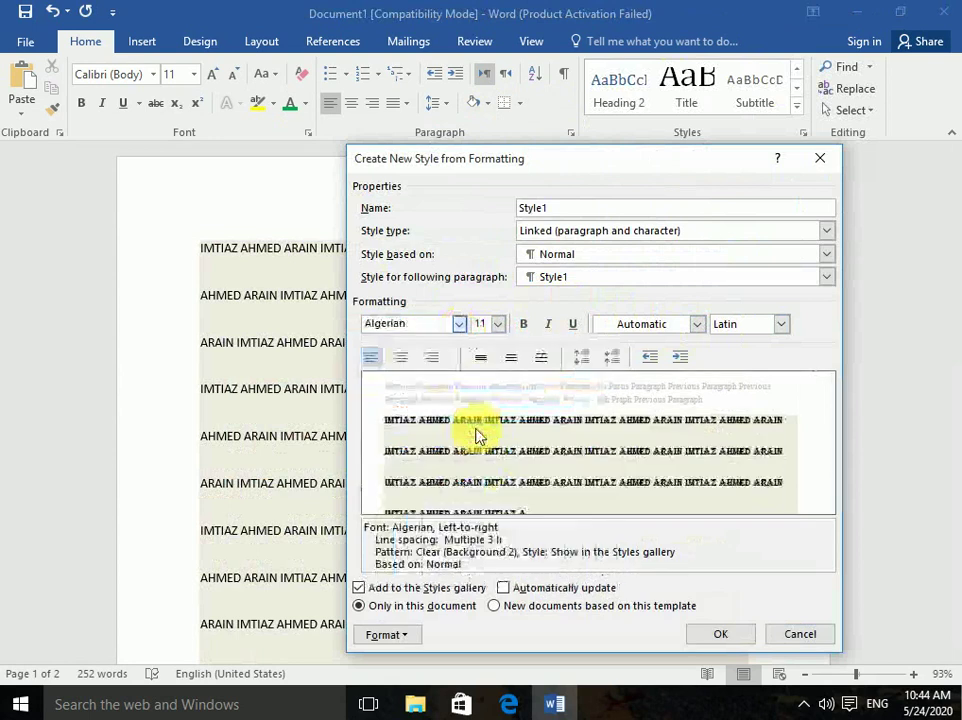
pyautogui.click(698, 325)
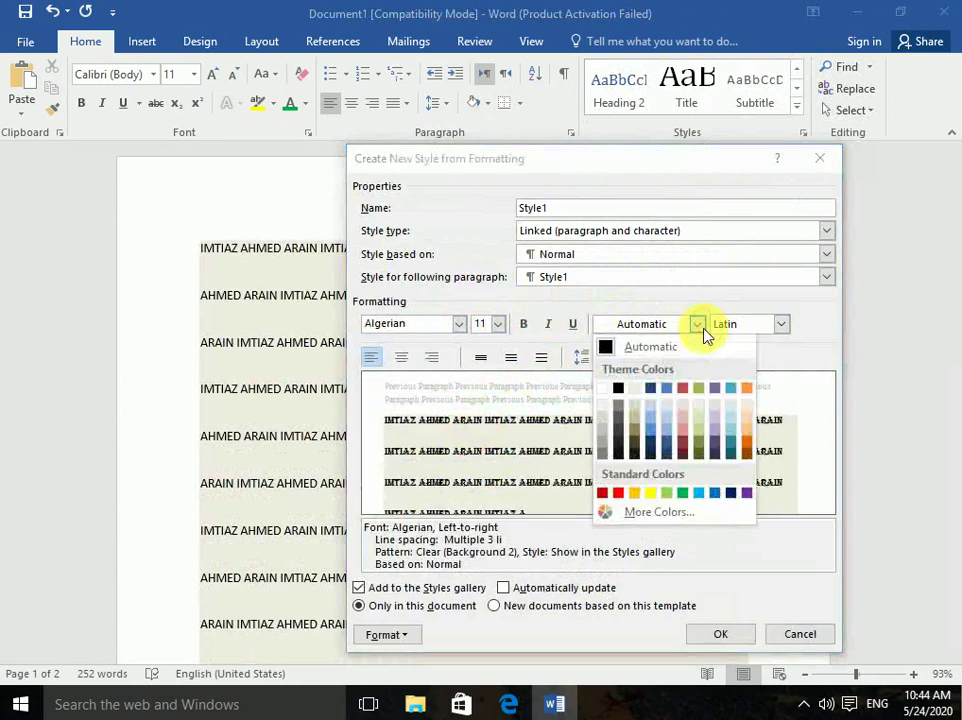
pyautogui.click(651, 492)
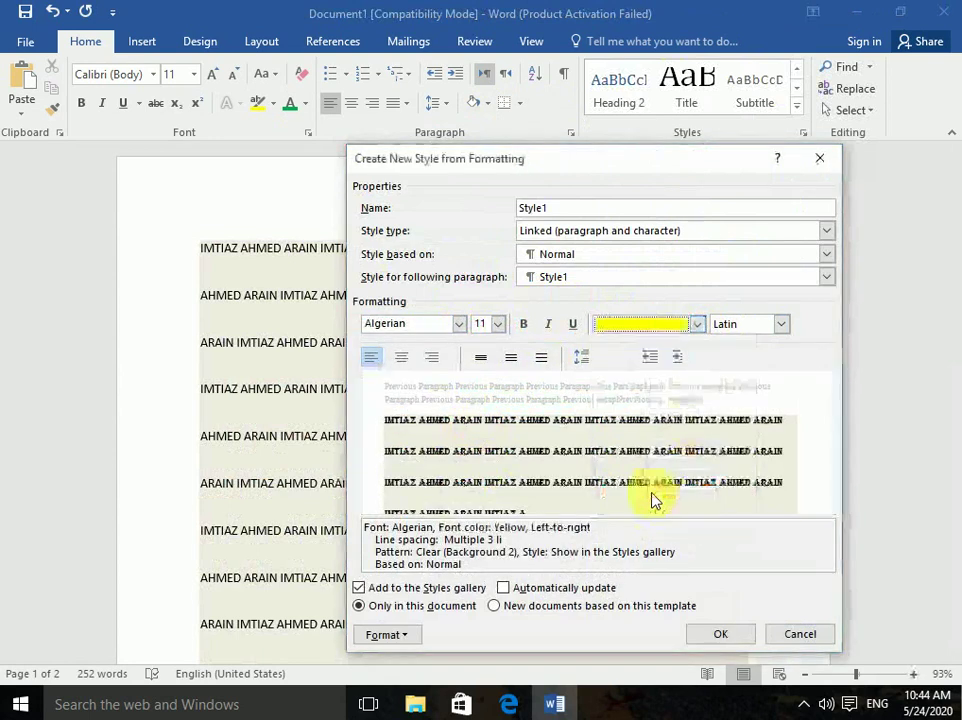
pyautogui.click(699, 324)
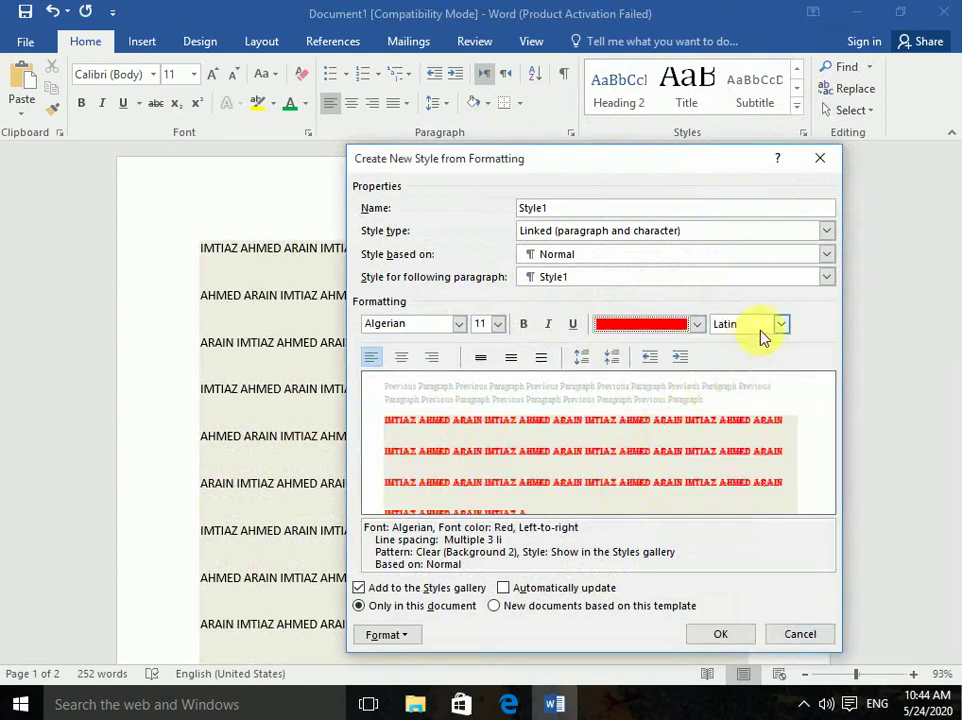
pyautogui.click(523, 325)
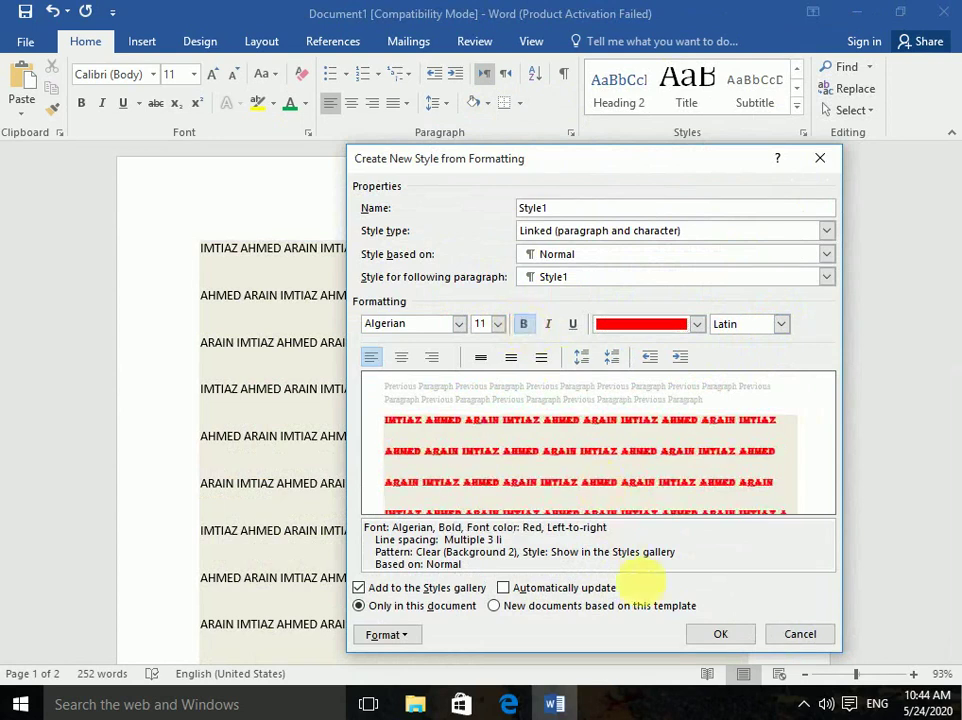
pyautogui.click(718, 632)
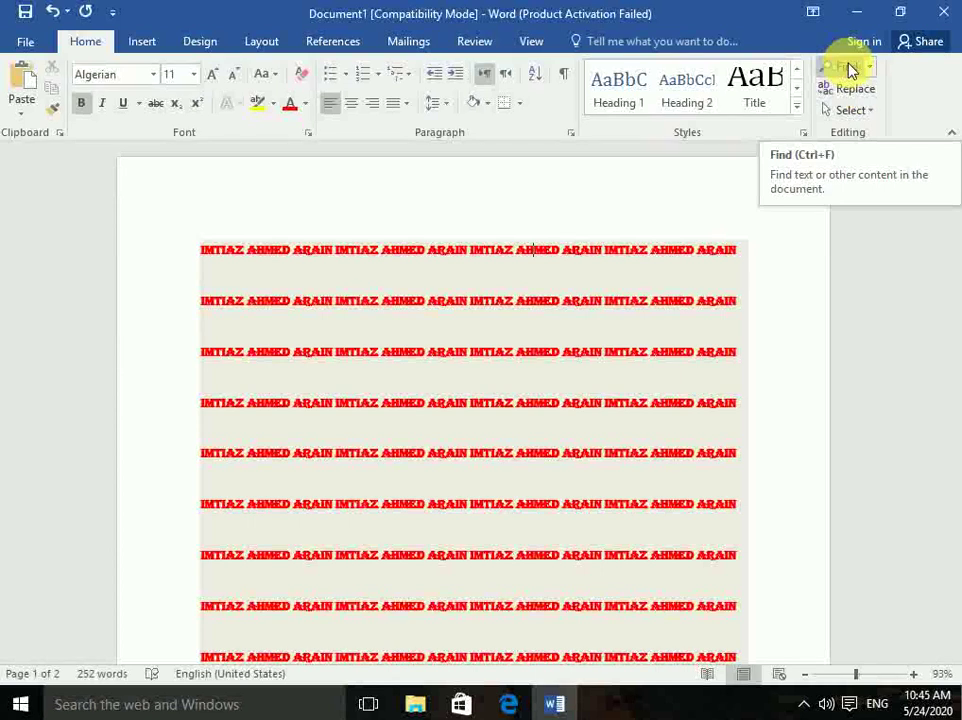
# - Search the document for AHMED and scroll through the 84 results
pyautogui.click(848, 68)
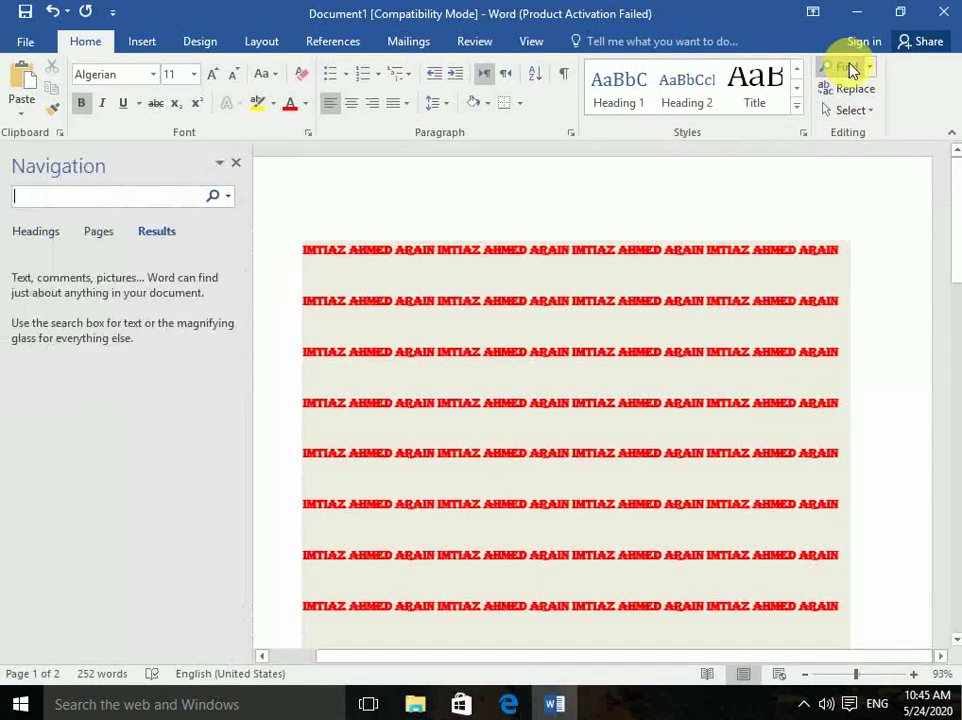
pyautogui.write('a')
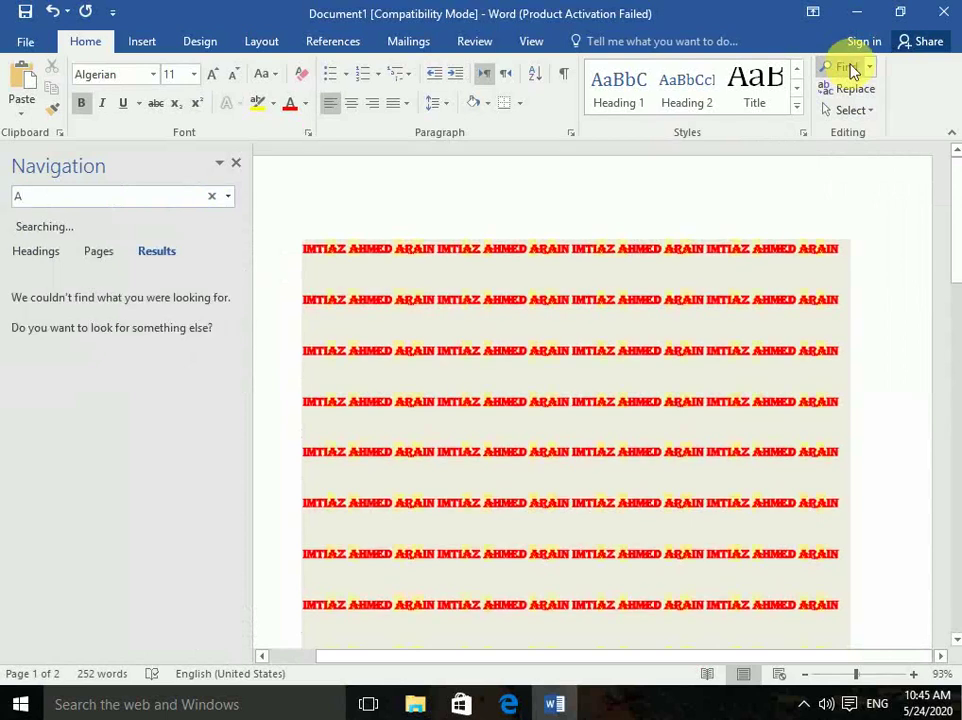
pyautogui.press('BackSpace')
pyautogui.write('A')
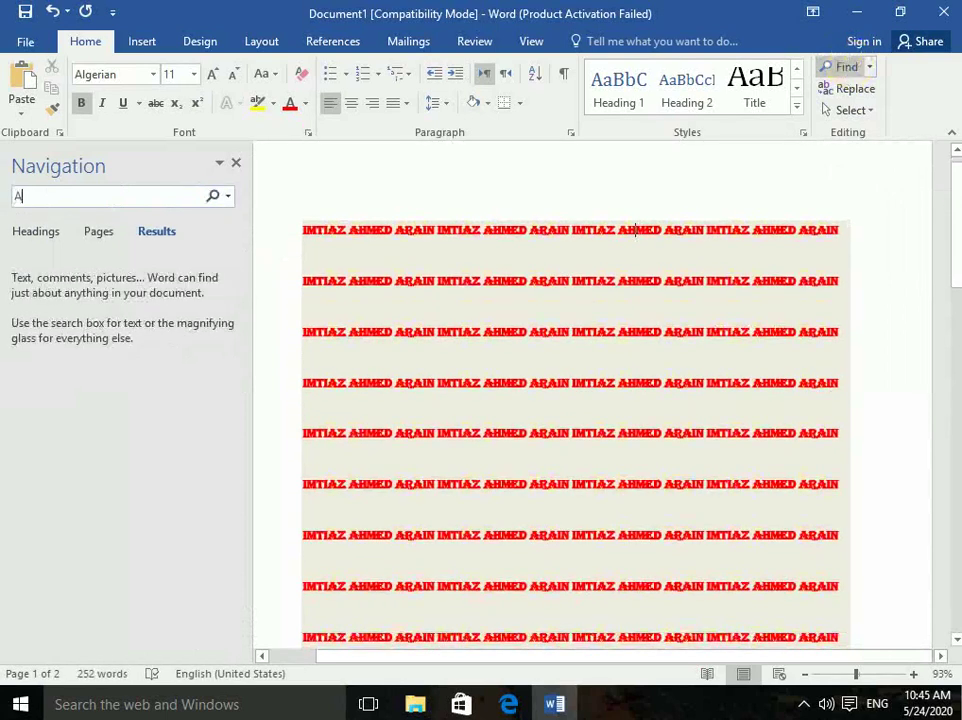
pyautogui.write('HM')
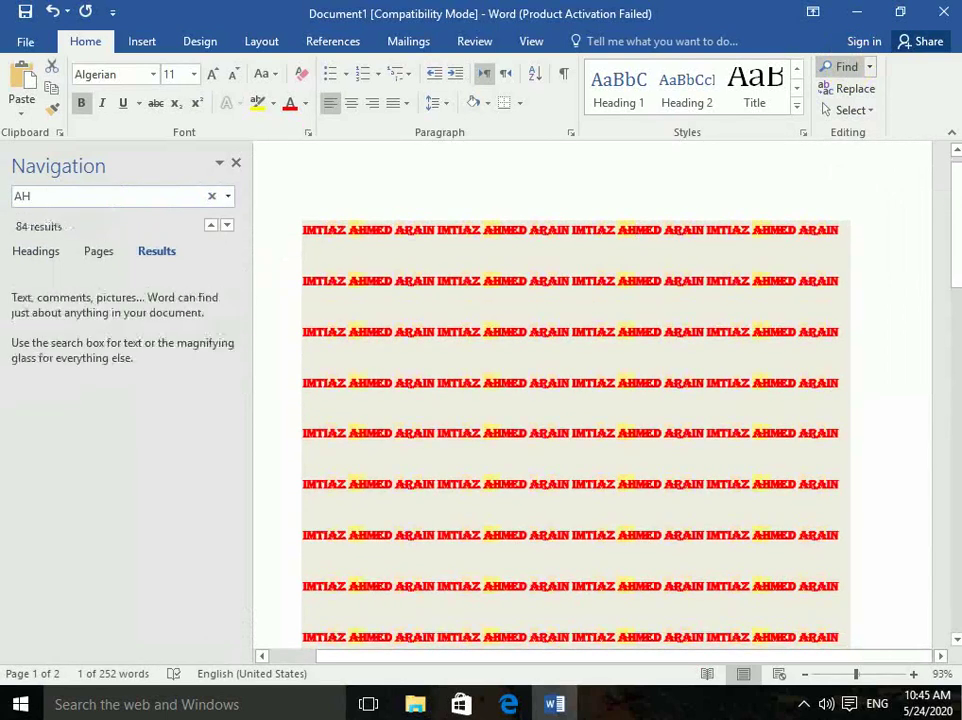
pyautogui.write('E')
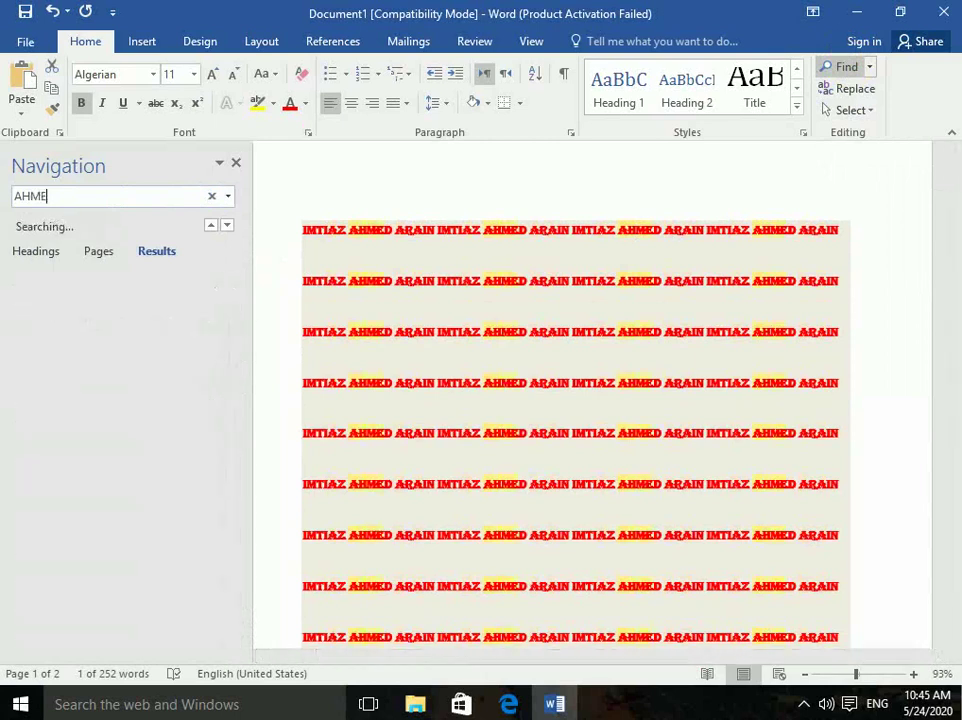
pyautogui.write('D')
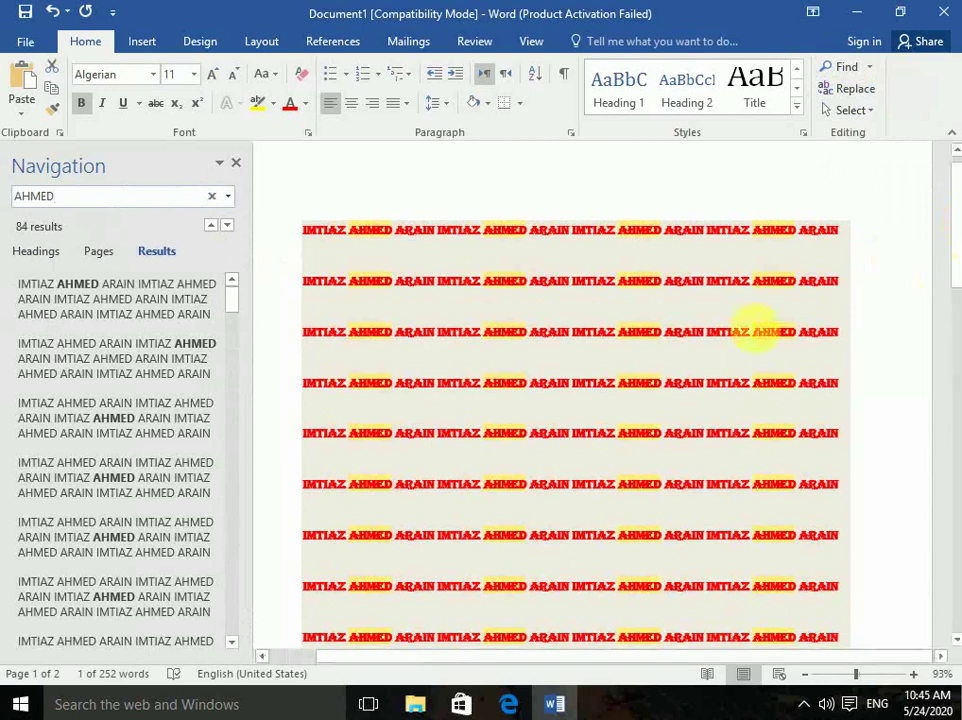
pyautogui.scroll(-2, 756, 326)
pyautogui.scroll(-2, 756, 326)
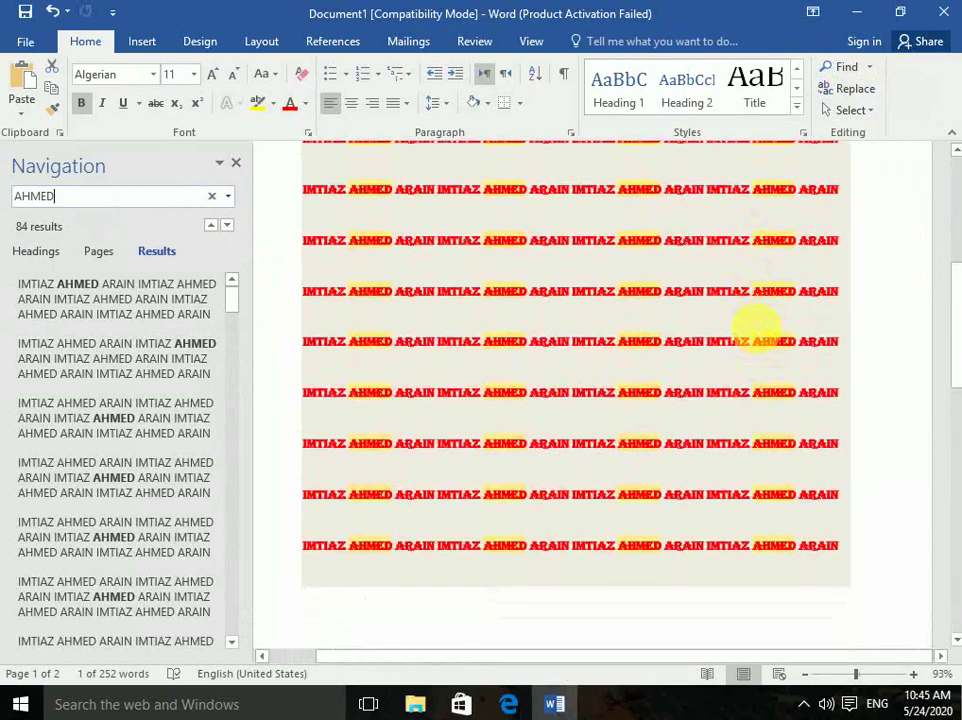
pyautogui.scroll(2, 756, 326)
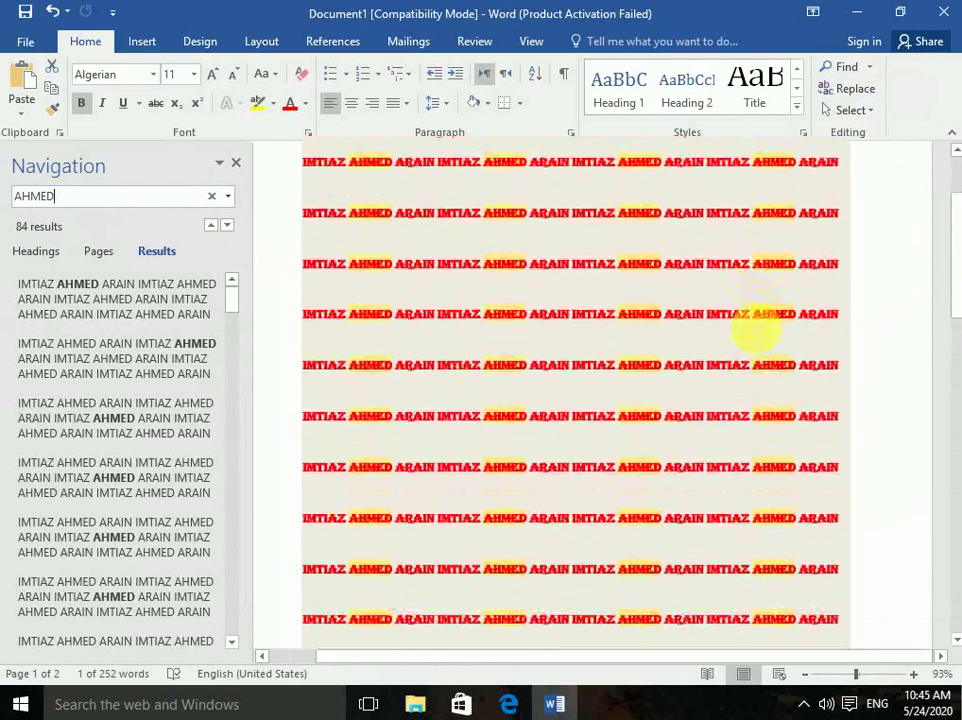
pyautogui.scroll(2, 756, 326)
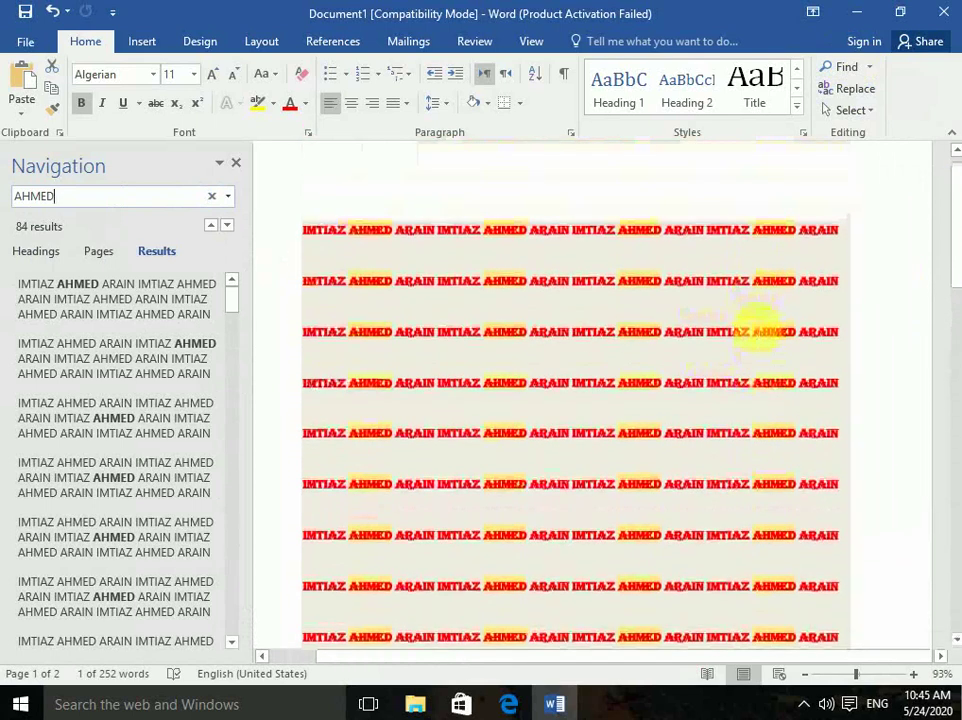
# - Clear the AHMED search term and close the Navigation pane
pyautogui.press('BackSpace')
pyautogui.press('BackSpace')
pyautogui.press('BackSpace')
pyautogui.press('BackSpace')
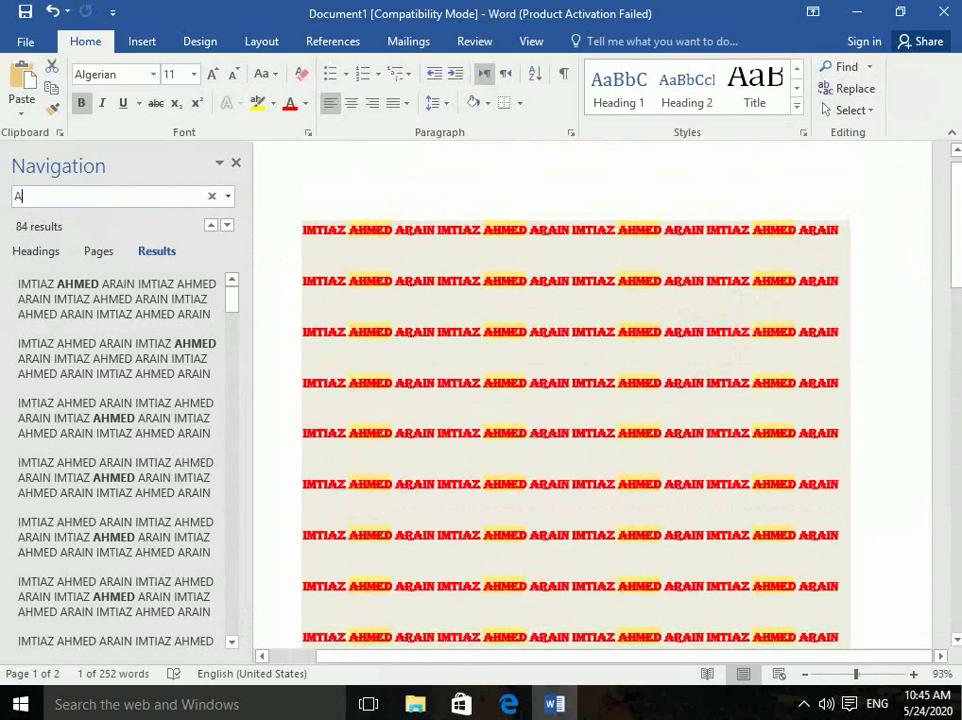
pyautogui.press('BackSpace')
pyautogui.click(634, 232)
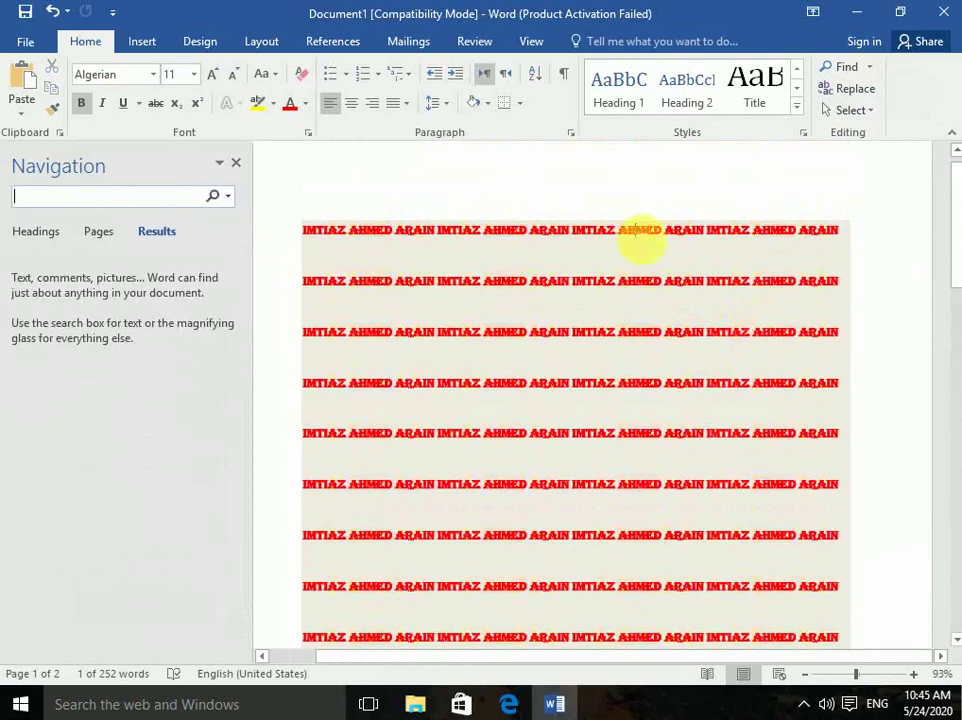
pyautogui.click(236, 163)
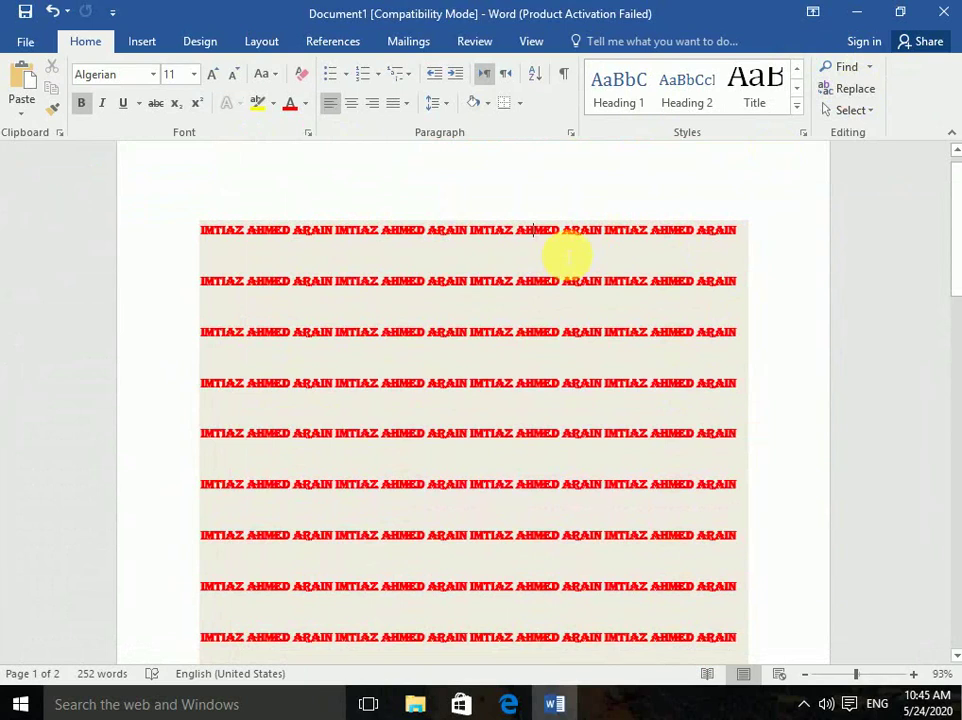
# - Replace all 84 occurrences of AHMED with ALI using Find and Replace
pyautogui.click(869, 67)
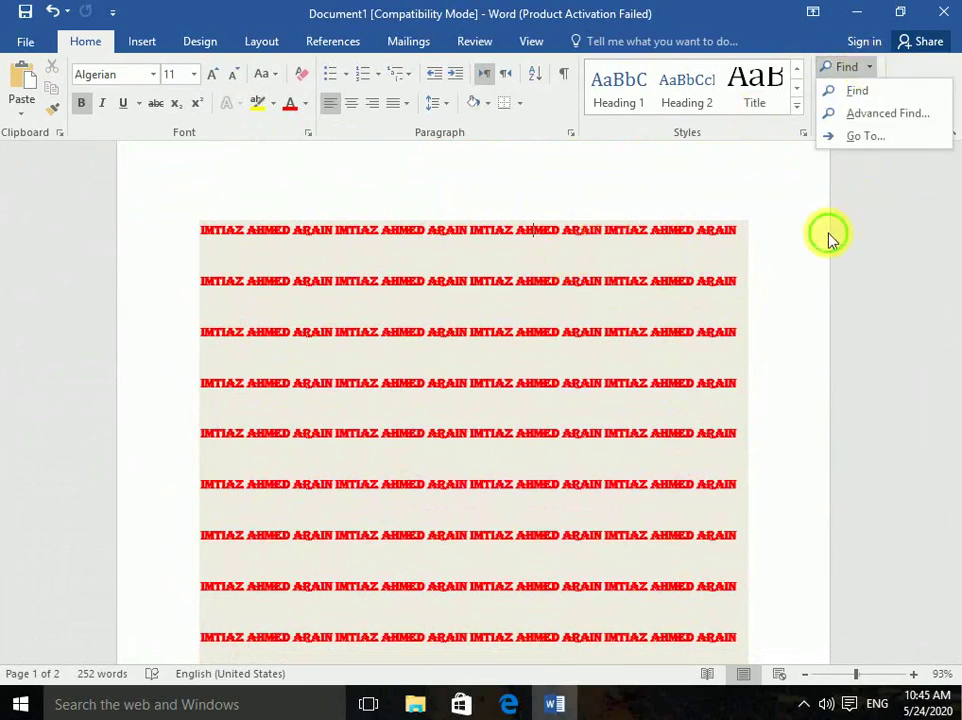
pyautogui.click(856, 92)
pyautogui.write('A')
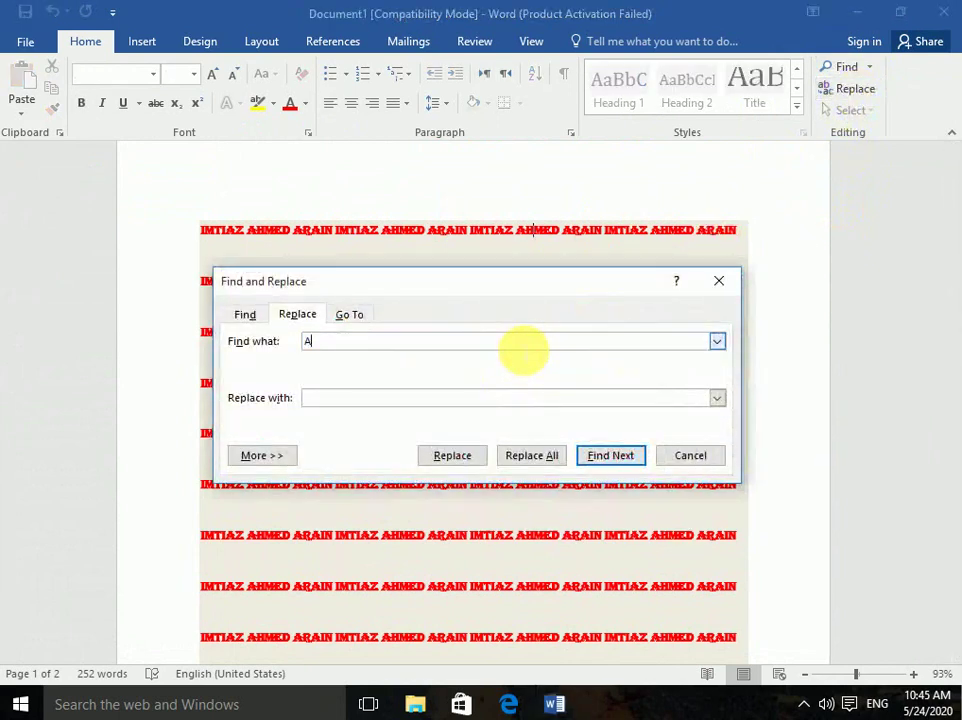
pyautogui.write('HMED')
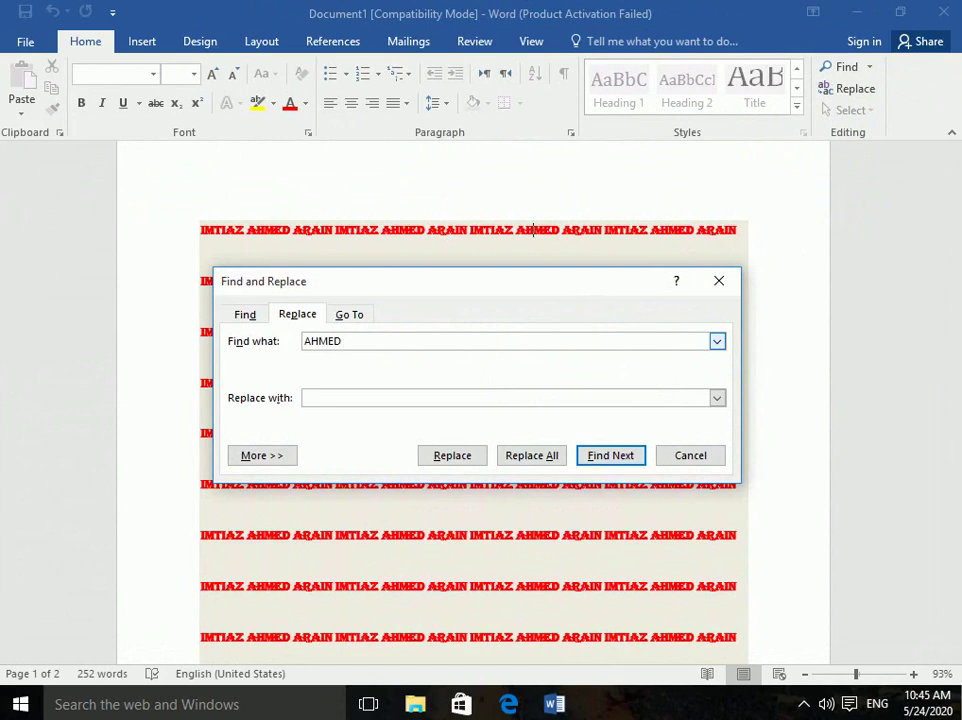
pyautogui.click(507, 400)
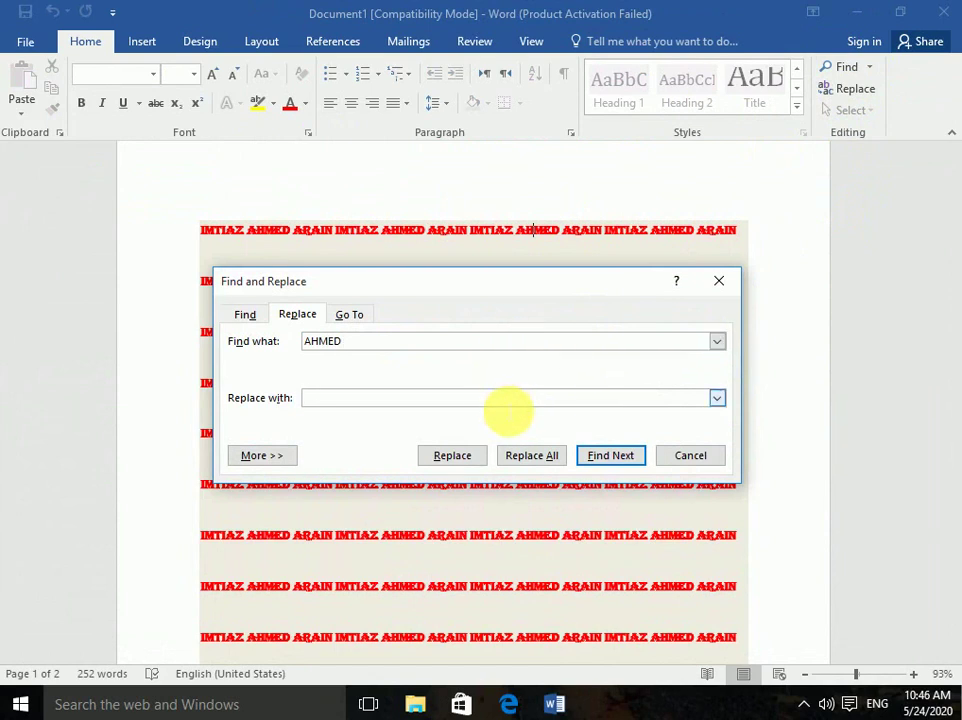
pyautogui.write('ALI')
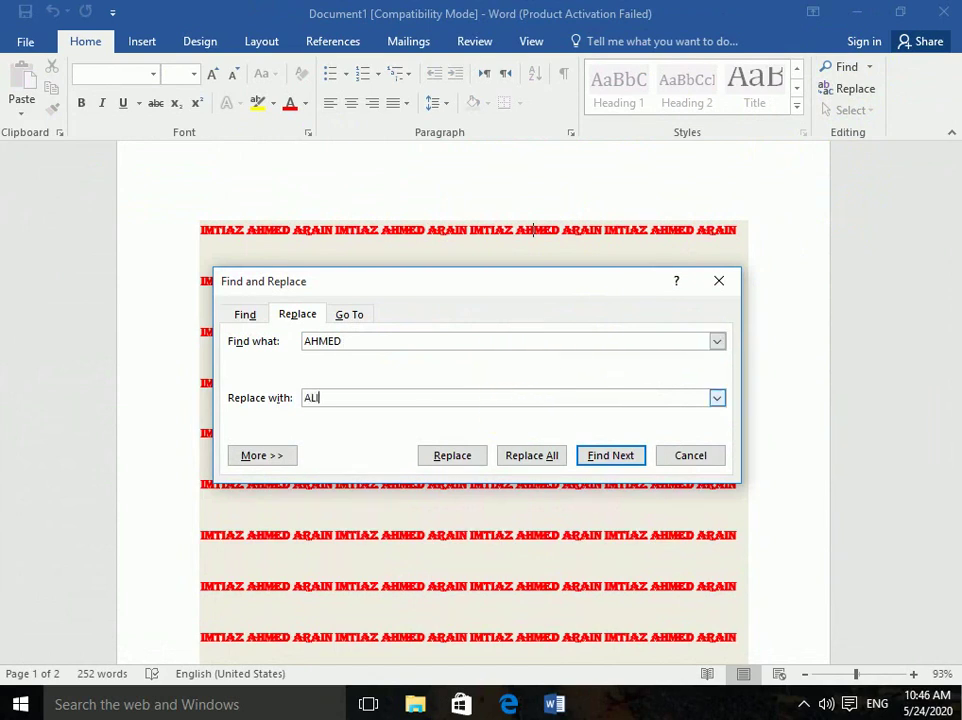
pyautogui.click(533, 456)
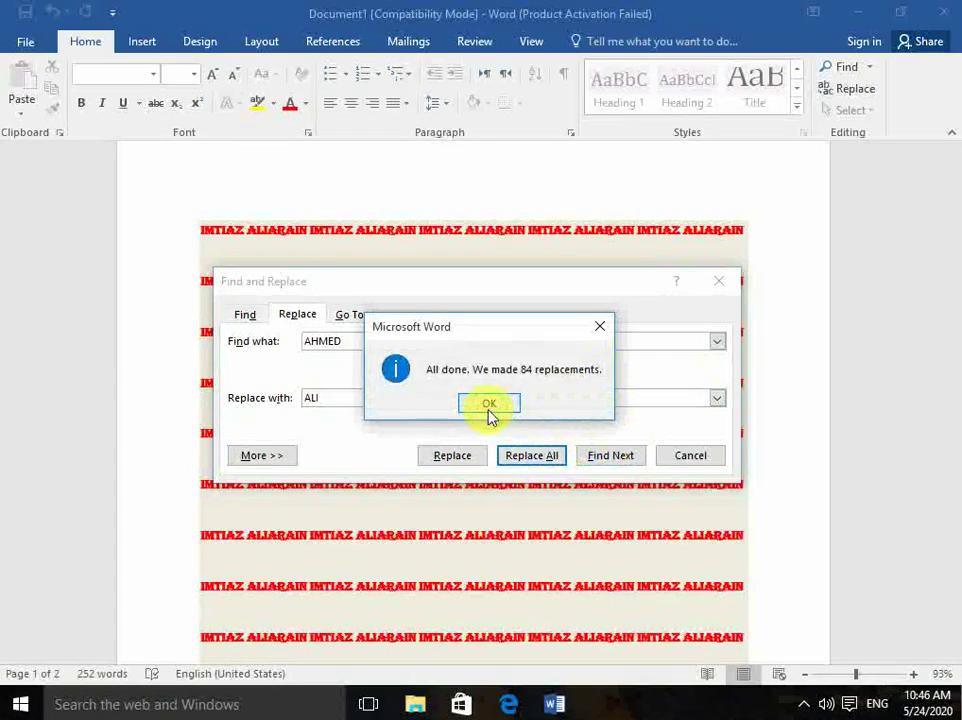
pyautogui.click(488, 405)
pyautogui.click(718, 282)
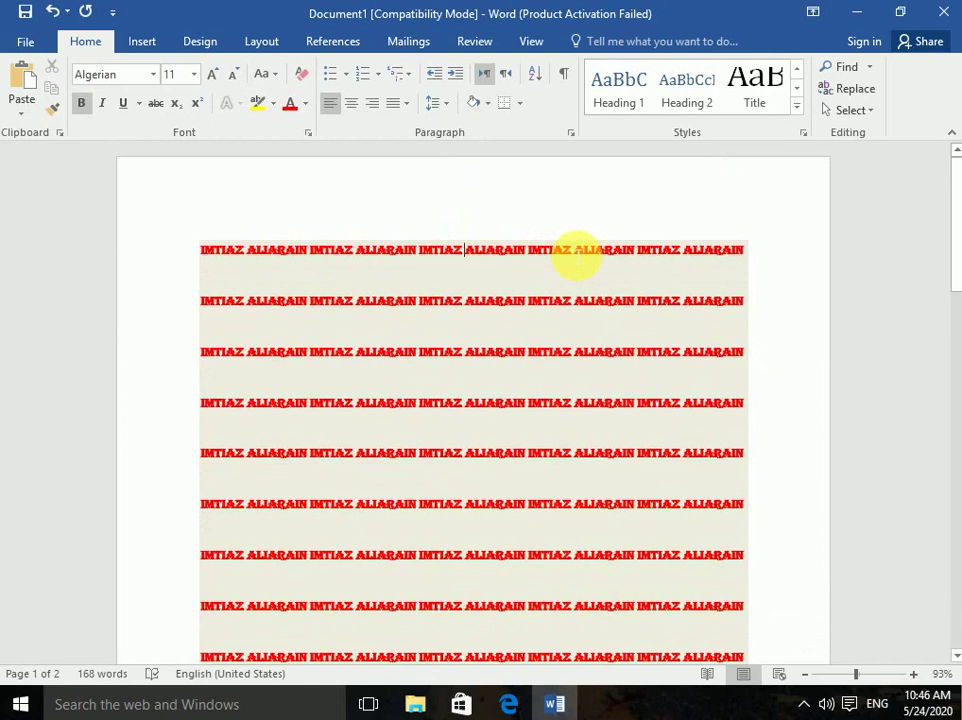
# - Select all the document text from the Editing group's Select menu
pyautogui.click(868, 112)
pyautogui.click(866, 115)
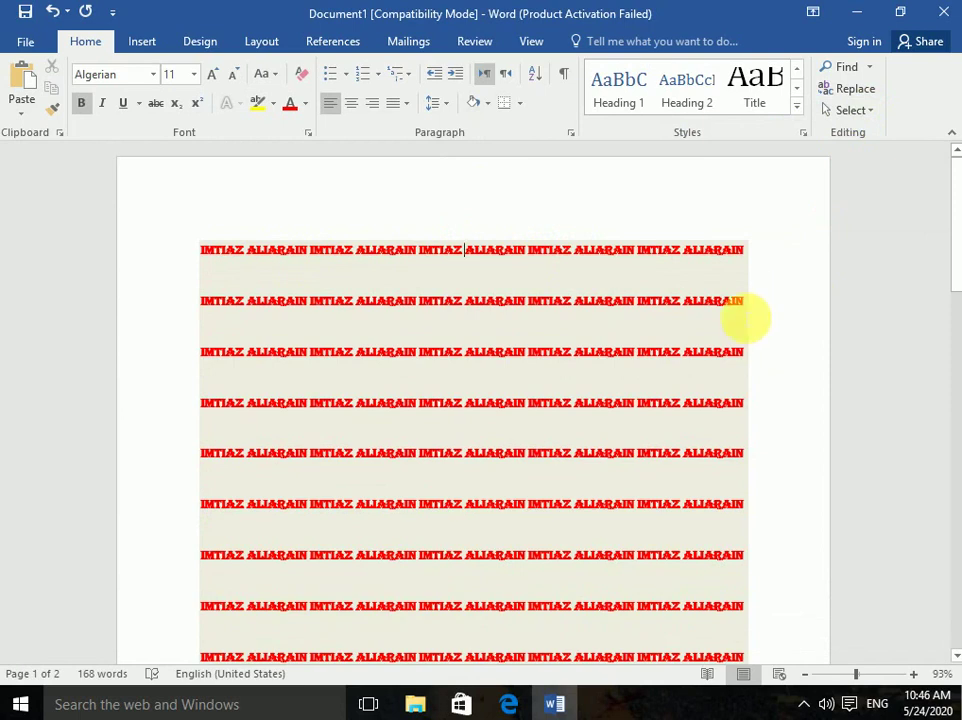
pyautogui.click(855, 116)
pyautogui.click(784, 157)
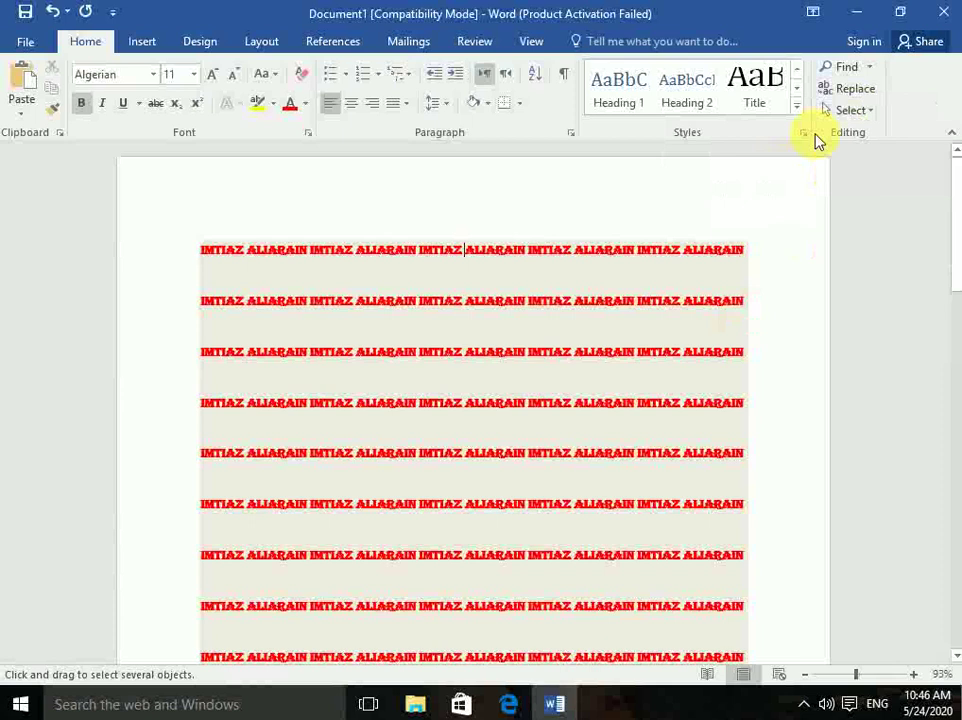
pyautogui.click(864, 114)
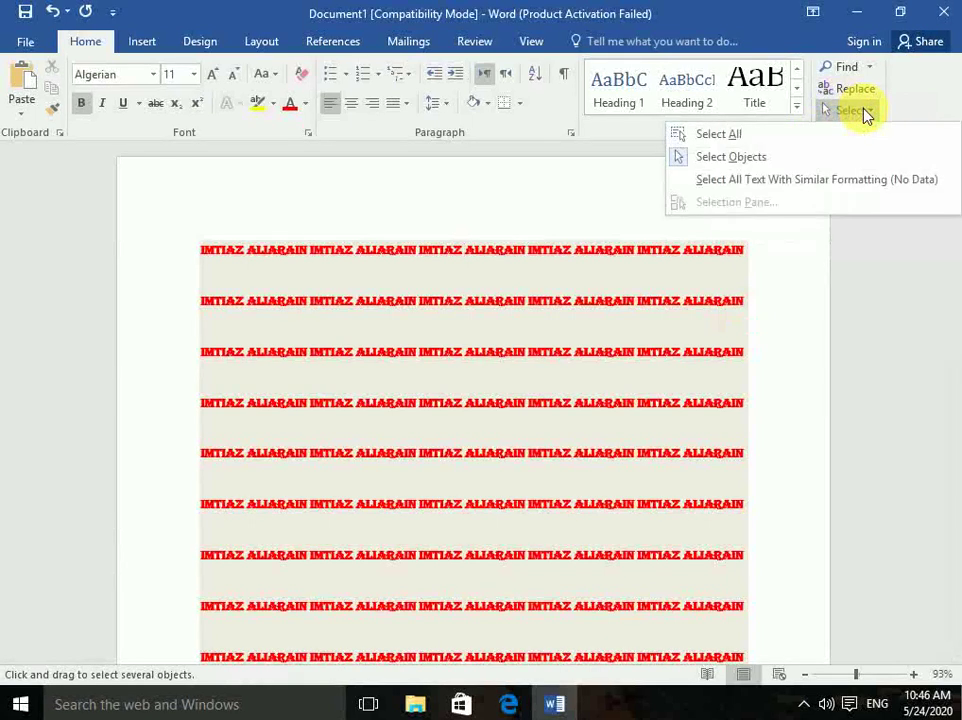
pyautogui.click(728, 136)
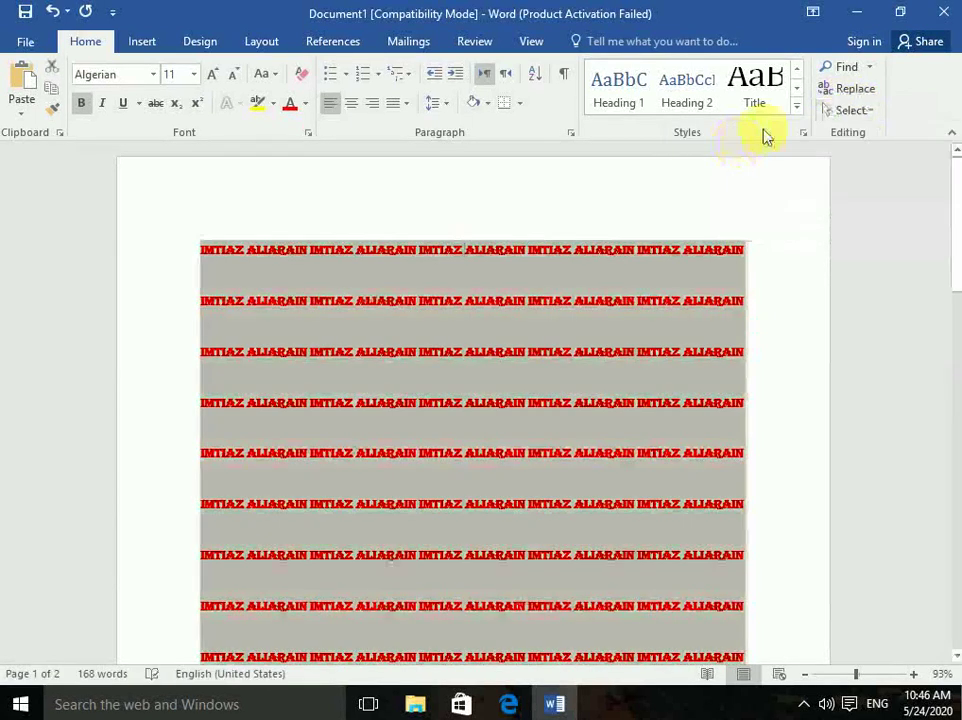
pyautogui.click(842, 113)
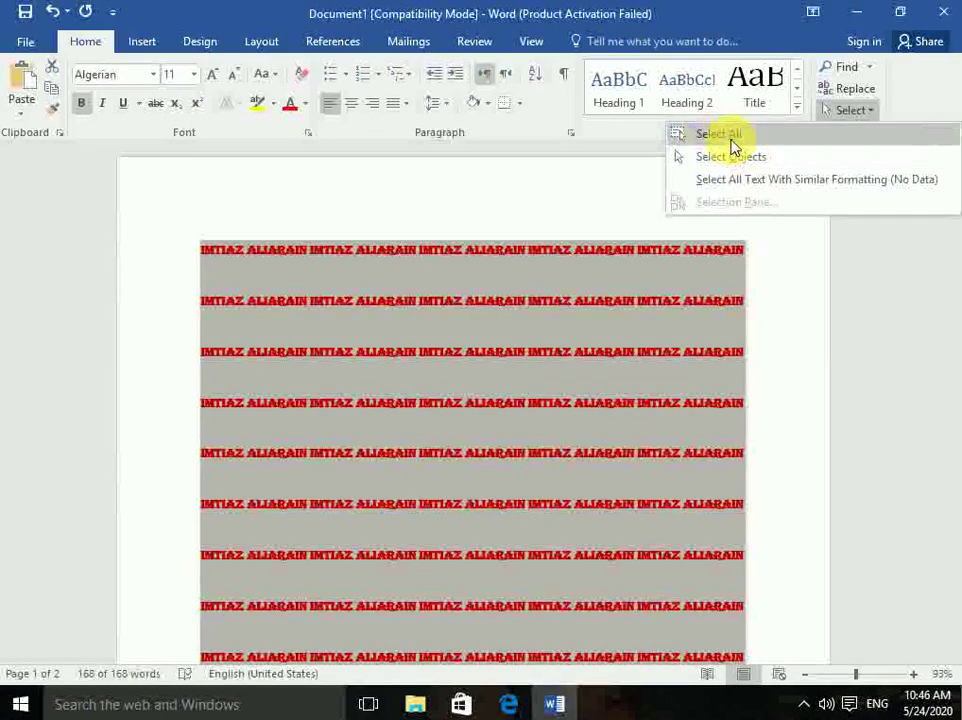
pyautogui.click(728, 134)
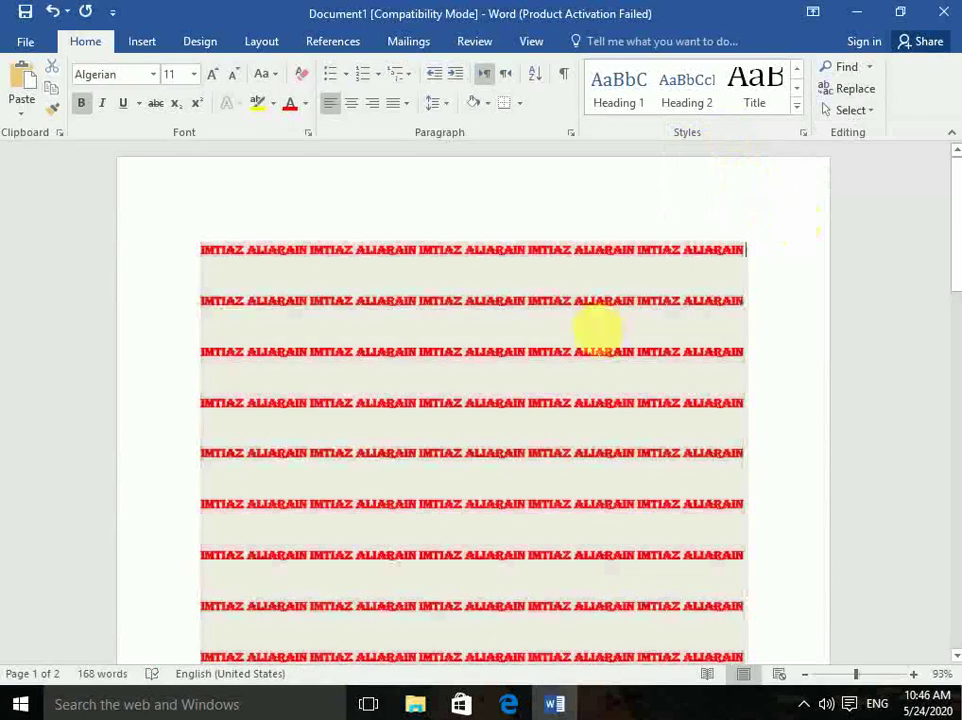
# - Select all again and scroll through both pages to check the selection
pyautogui.scroll(-2, 644, 311)
pyautogui.click(871, 112)
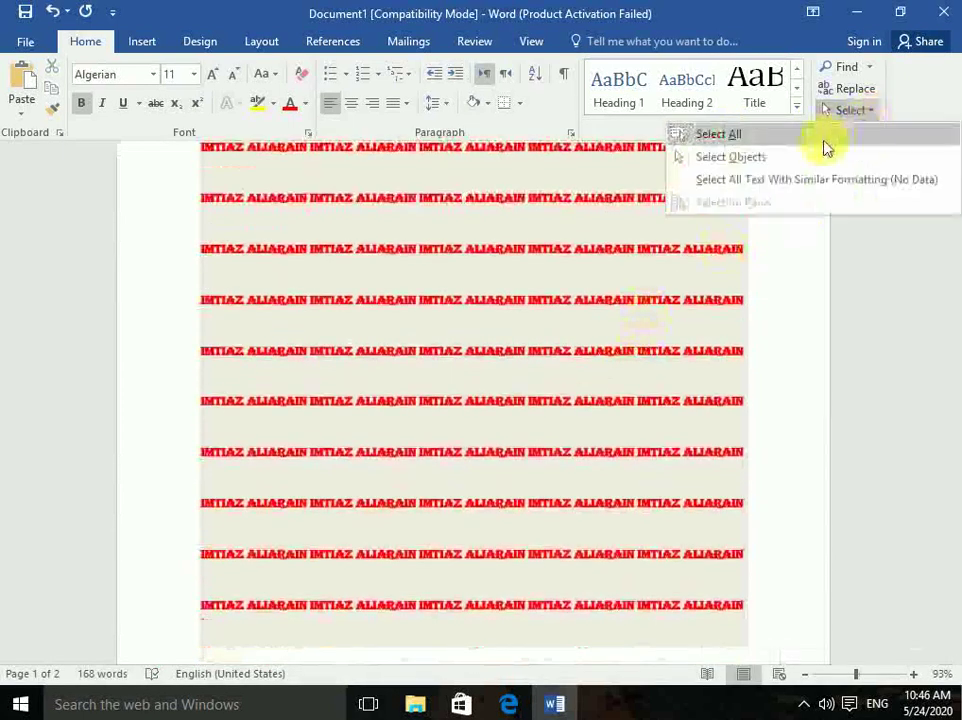
pyautogui.click(824, 144)
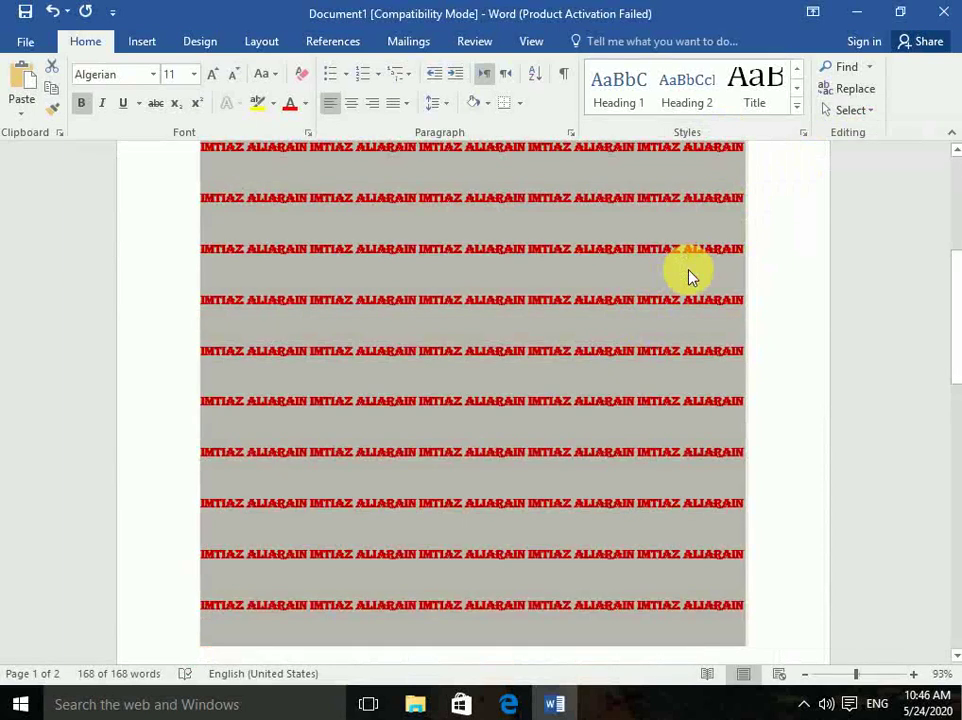
pyautogui.scroll(-8, 688, 275)
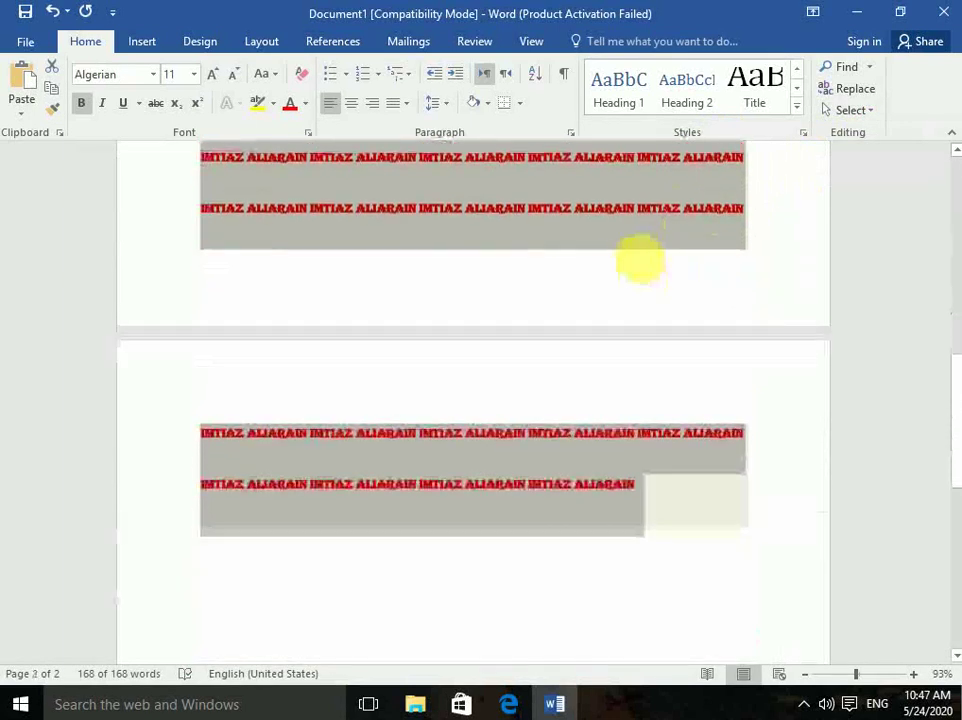
pyautogui.scroll(3, 630, 270)
pyautogui.scroll(3, 490, 355)
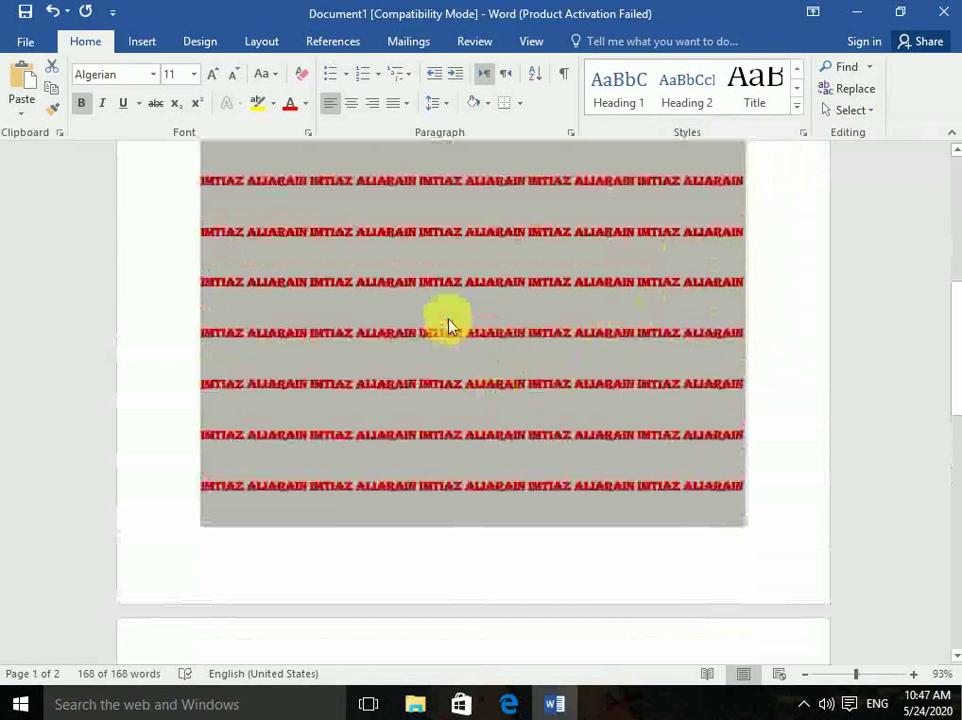
pyautogui.scroll(5, 449, 327)
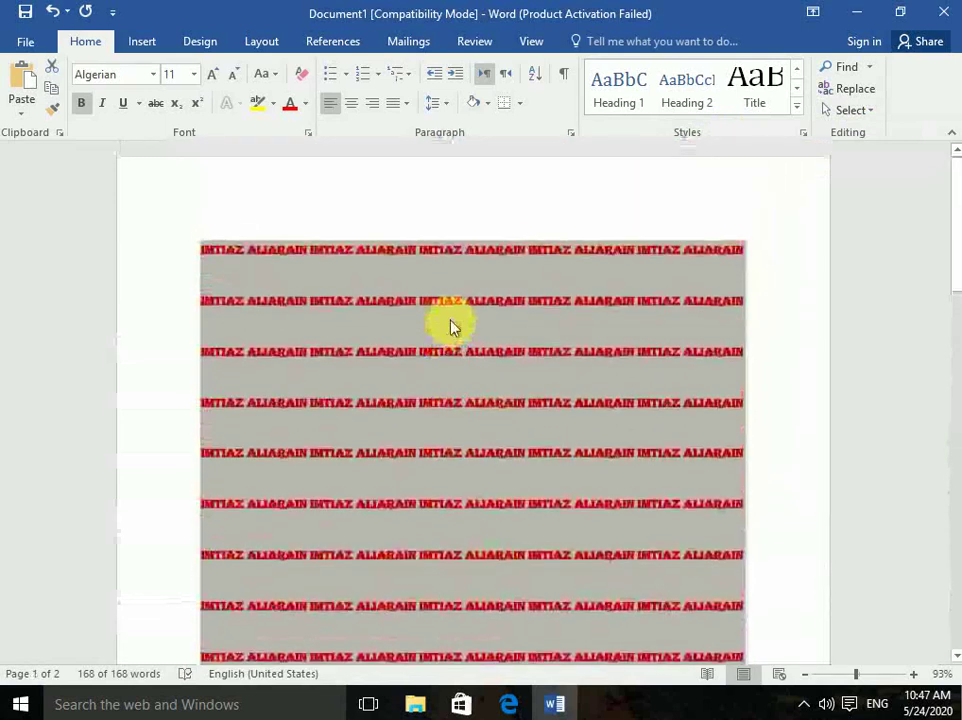